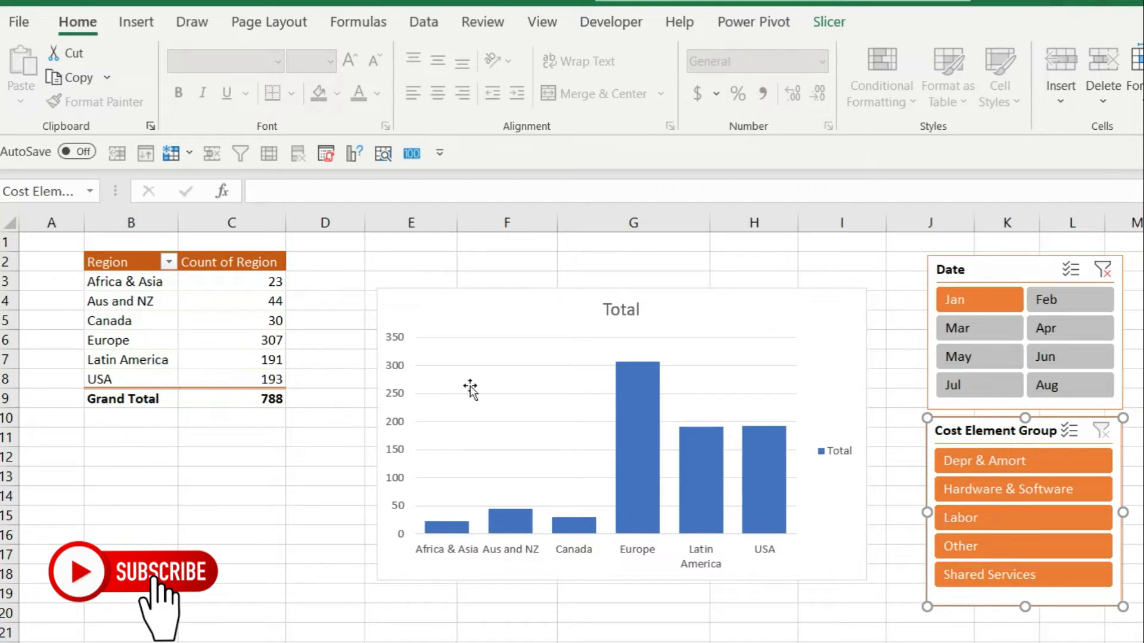
- Filter the finished pivot chart with the slicers, picking Apr, then Other, then Depr & Amort
{"action": "left_click", "coordinate": [1060, 330]}
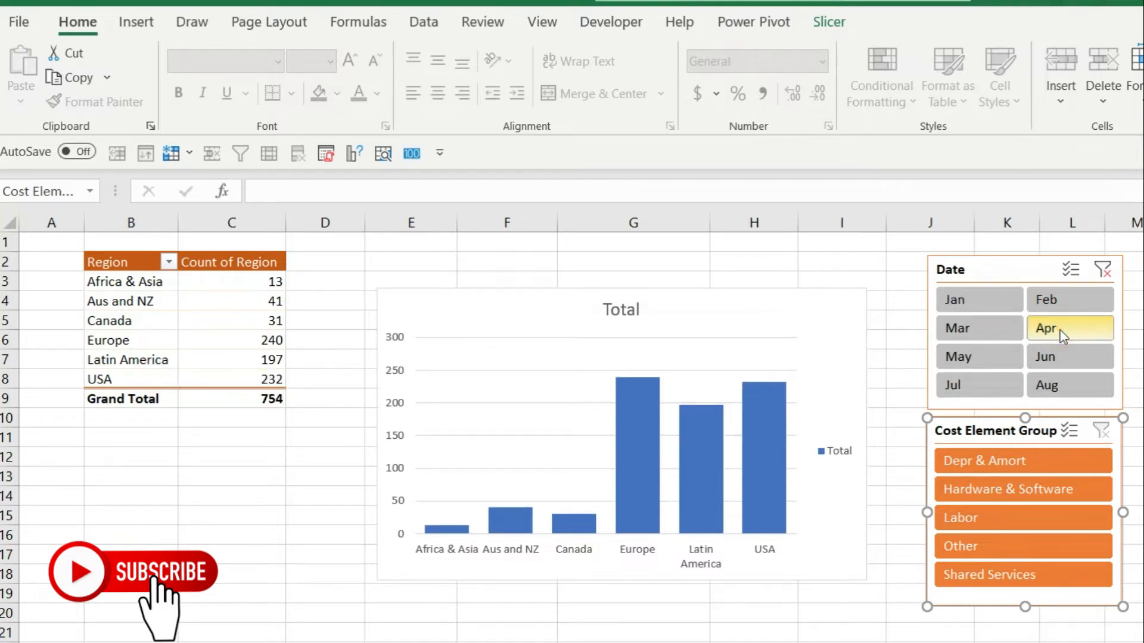
{"action": "left_click", "coordinate": [968, 548]}
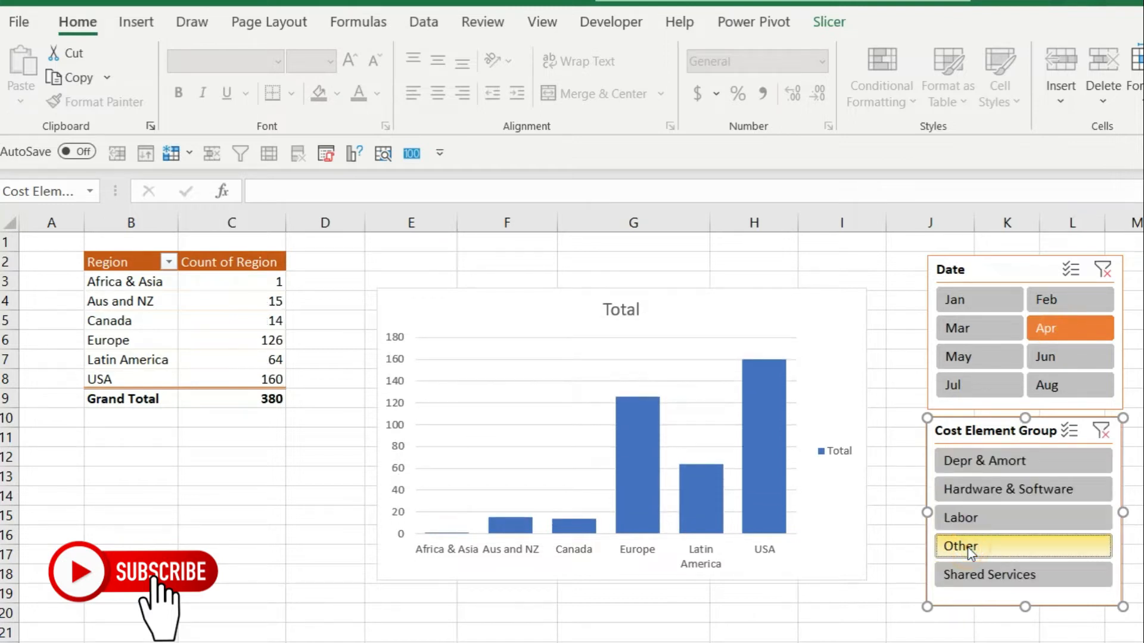
{"action": "left_click", "coordinate": [978, 461]}
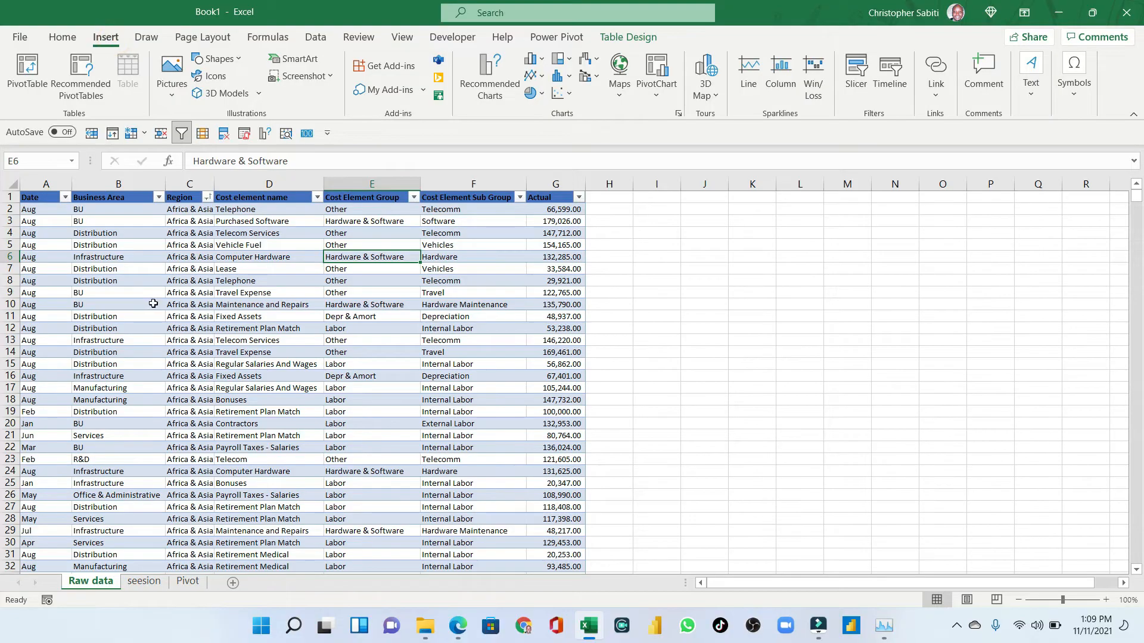
{"action": "left_click", "coordinate": [118, 304]}
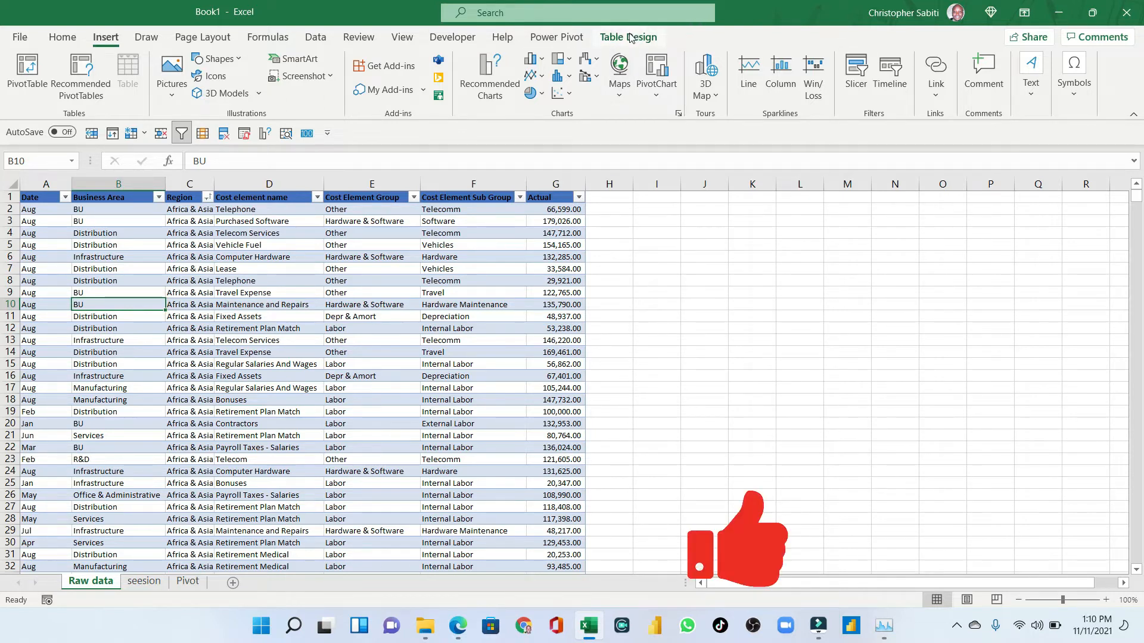
- Rename the raw data table as RAw
{"action": "left_click", "coordinate": [226, 269]}
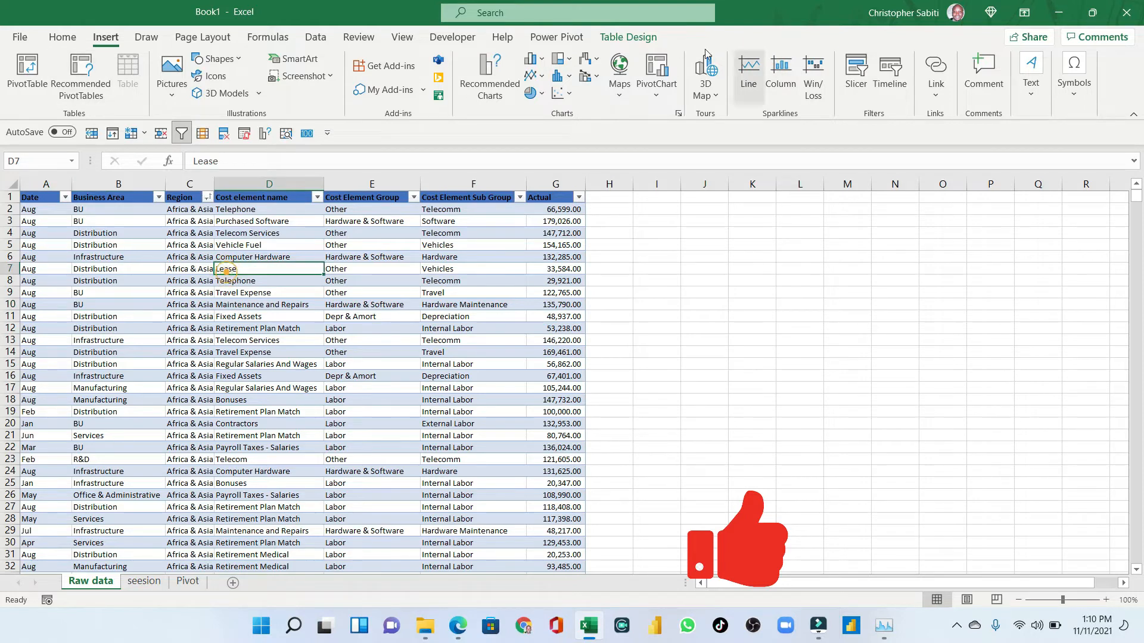
{"action": "left_click", "coordinate": [627, 37]}
{"action": "left_click", "coordinate": [43, 81]}
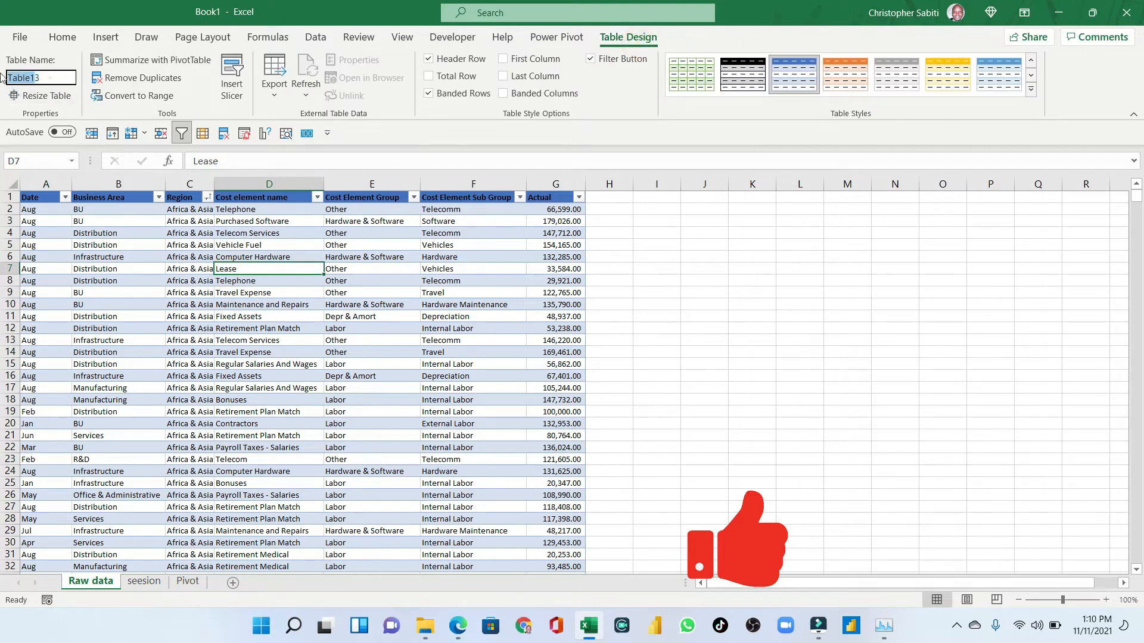
{"action": "type", "text": "RAw"}
{"action": "key", "text": "Return"}
- Scroll through the raw data table to review its columns and rows
{"action": "left_click", "coordinate": [227, 288]}
{"action": "scroll", "coordinate": [228, 291], "scroll_direction": "down", "scroll_amount": 3}
{"action": "scroll", "coordinate": [229, 293], "scroll_direction": "up", "scroll_amount": 3}
{"action": "left_click", "coordinate": [233, 255]}
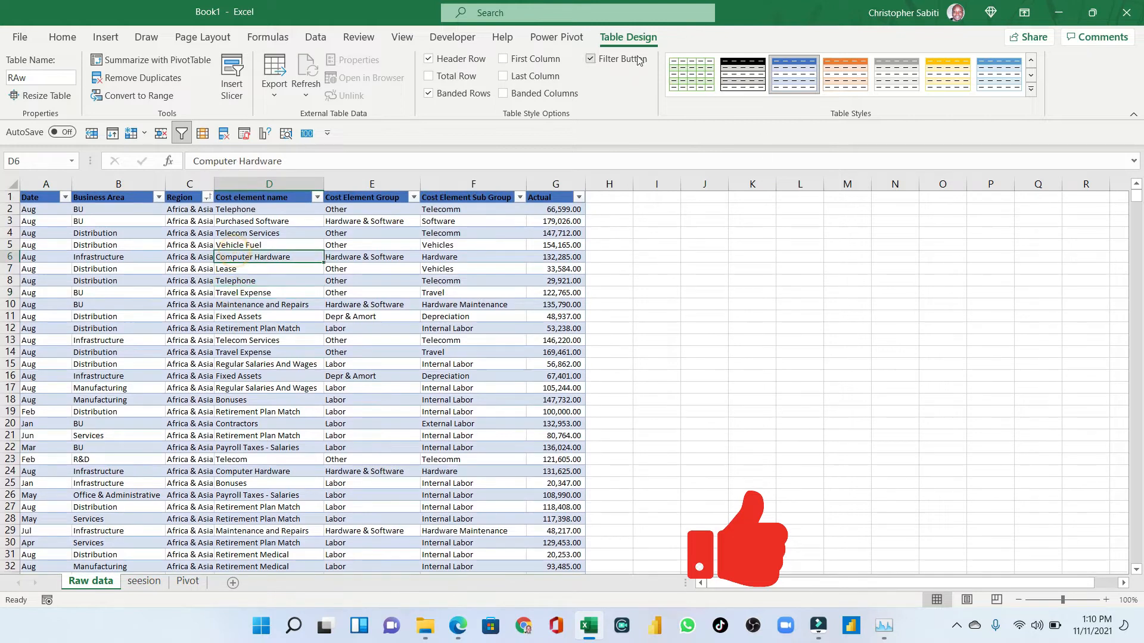
{"action": "scroll", "coordinate": [176, 320], "scroll_direction": "down", "scroll_amount": 5}
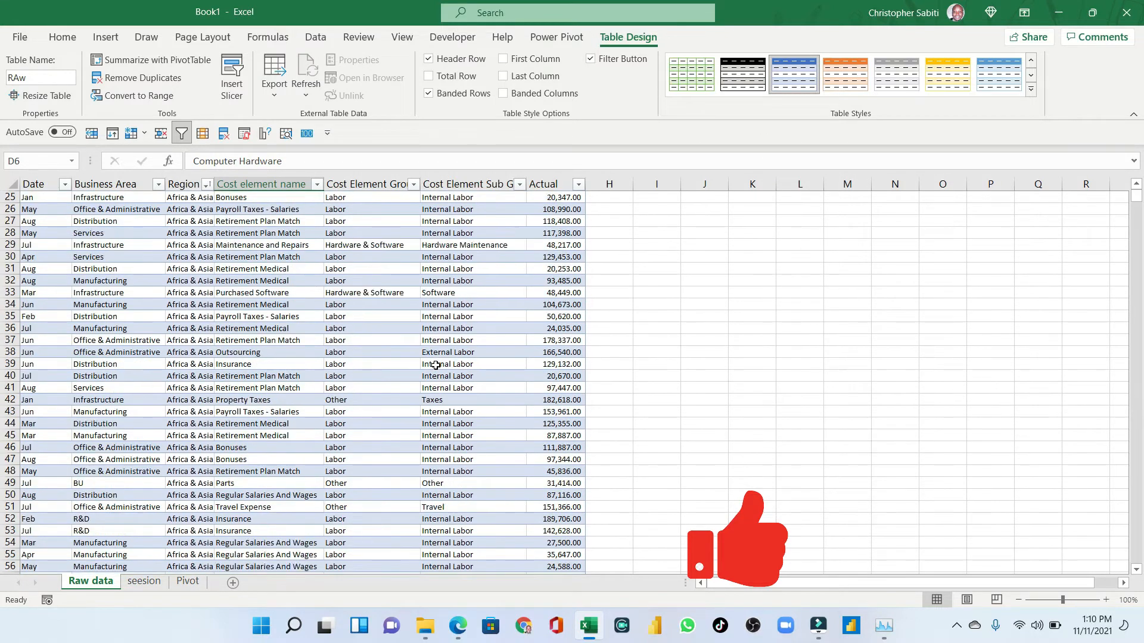
{"action": "scroll", "coordinate": [444, 318], "scroll_direction": "up", "scroll_amount": 5}
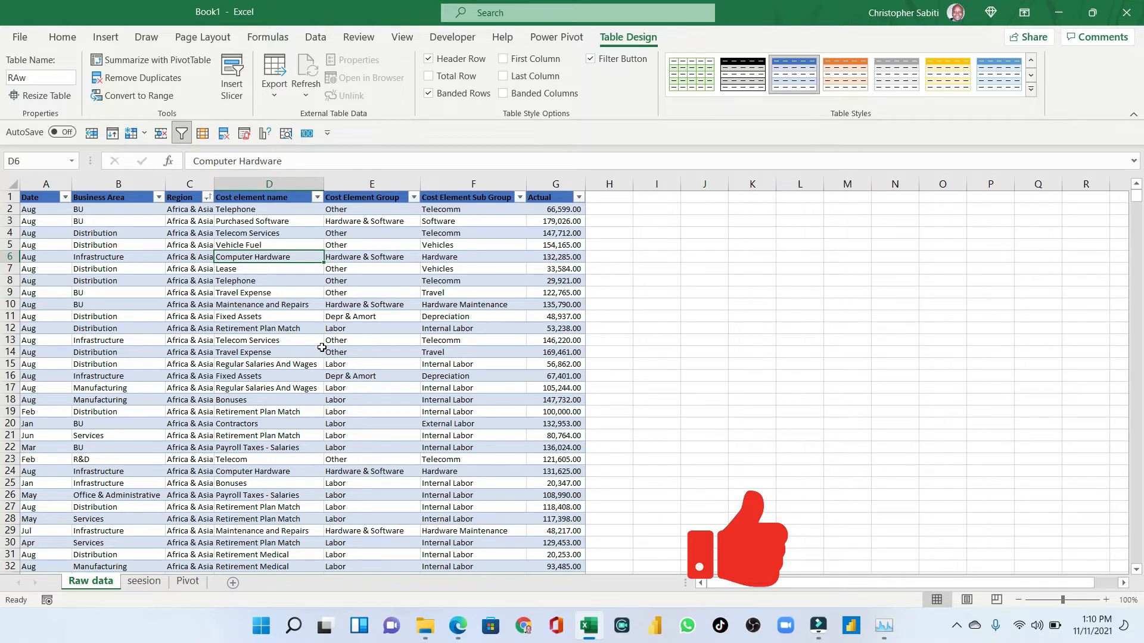
- Insert a PivotTable from the RAw table into the existing seesion sheet at cell B2
{"action": "left_click", "coordinate": [202, 282]}
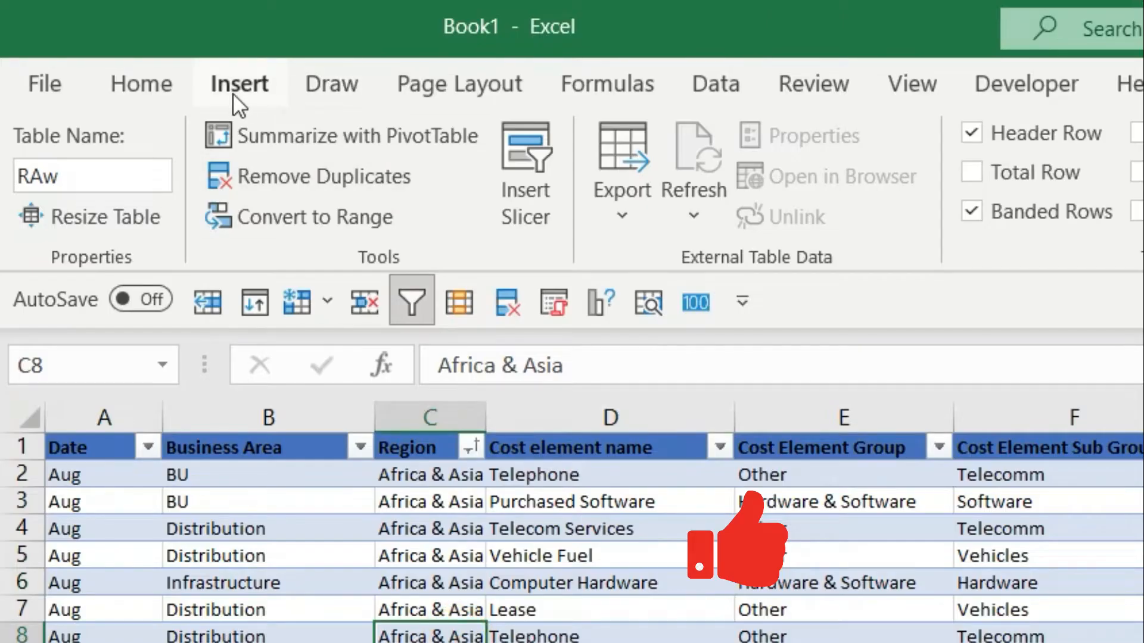
{"action": "left_click", "coordinate": [106, 39]}
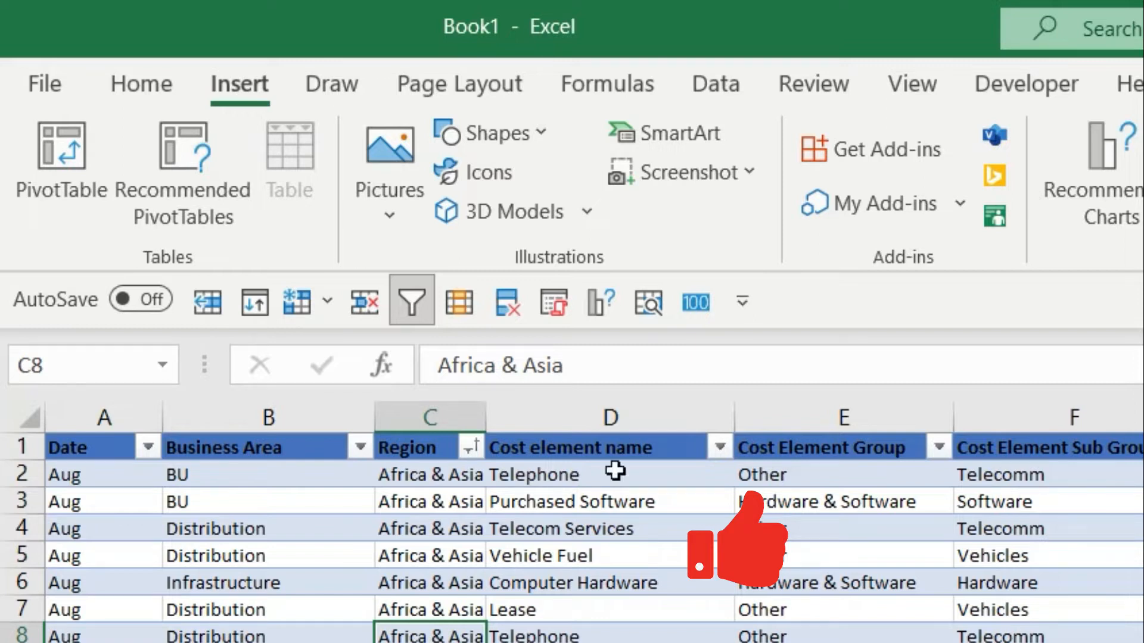
{"action": "left_click", "coordinate": [62, 145]}
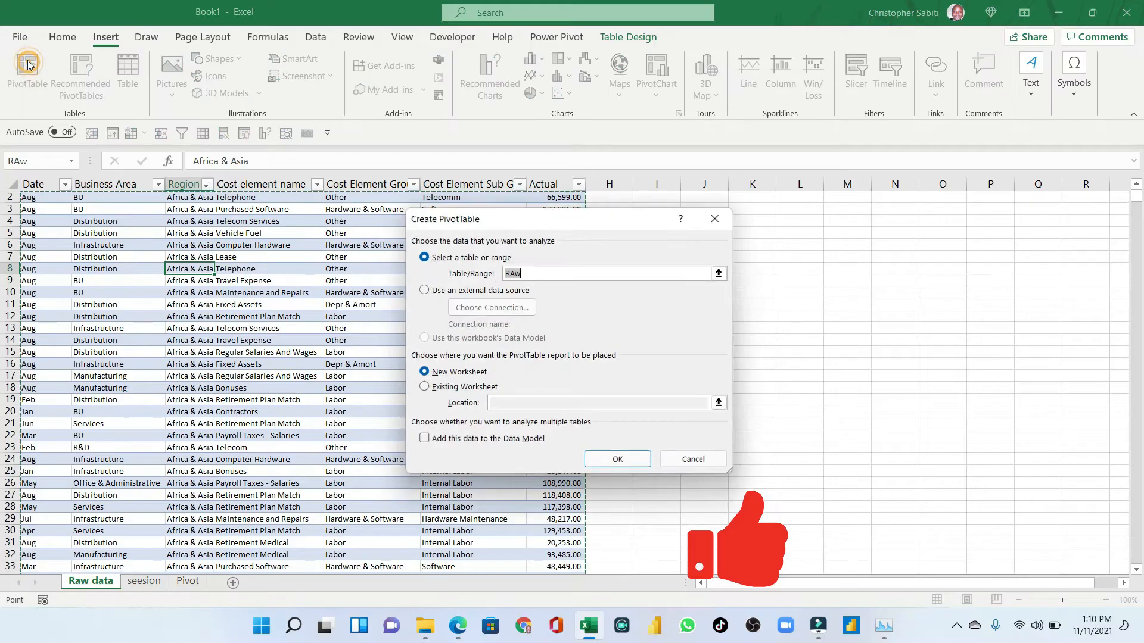
{"action": "left_click_drag", "start_coordinate": [488, 219], "coordinate": [430, 166]}
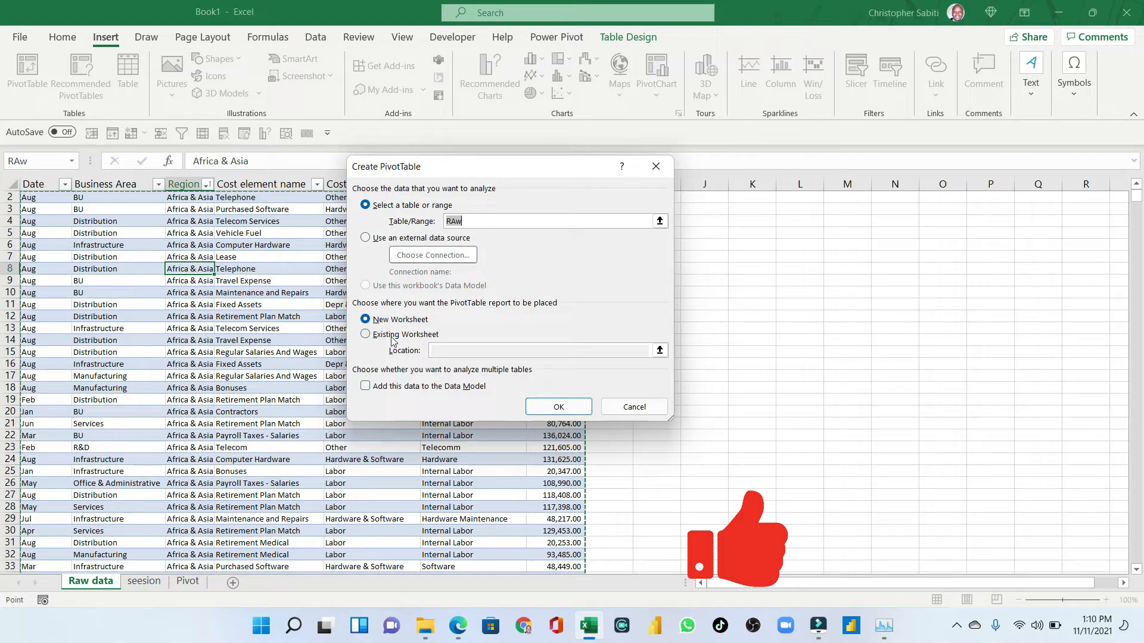
{"action": "left_click", "coordinate": [388, 335]}
{"action": "left_click", "coordinate": [385, 335]}
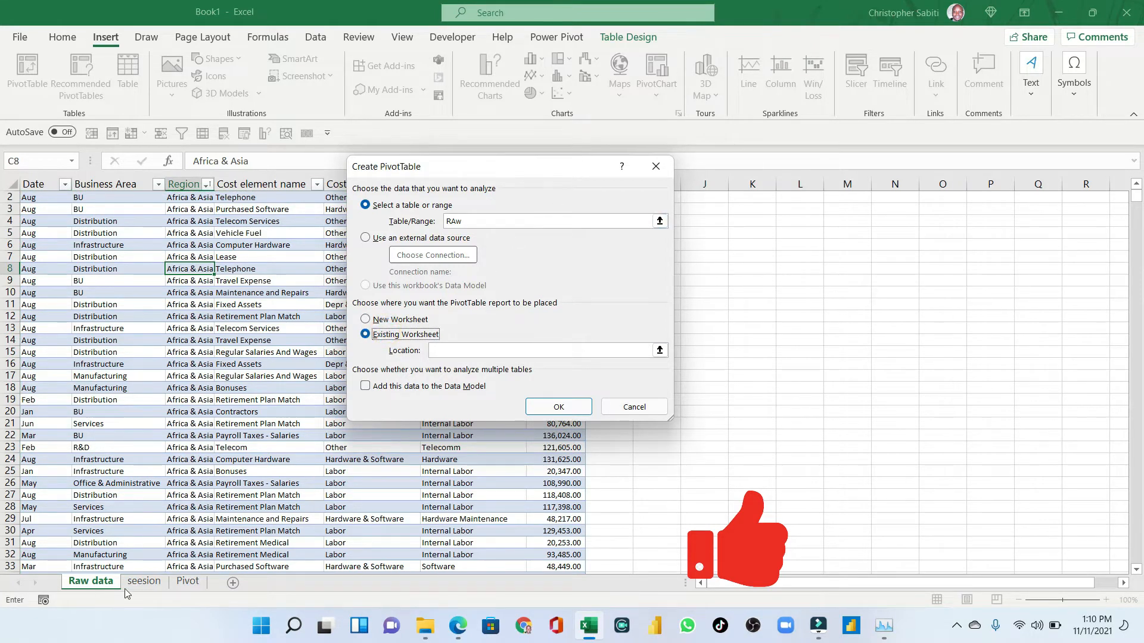
{"action": "left_click", "coordinate": [143, 590]}
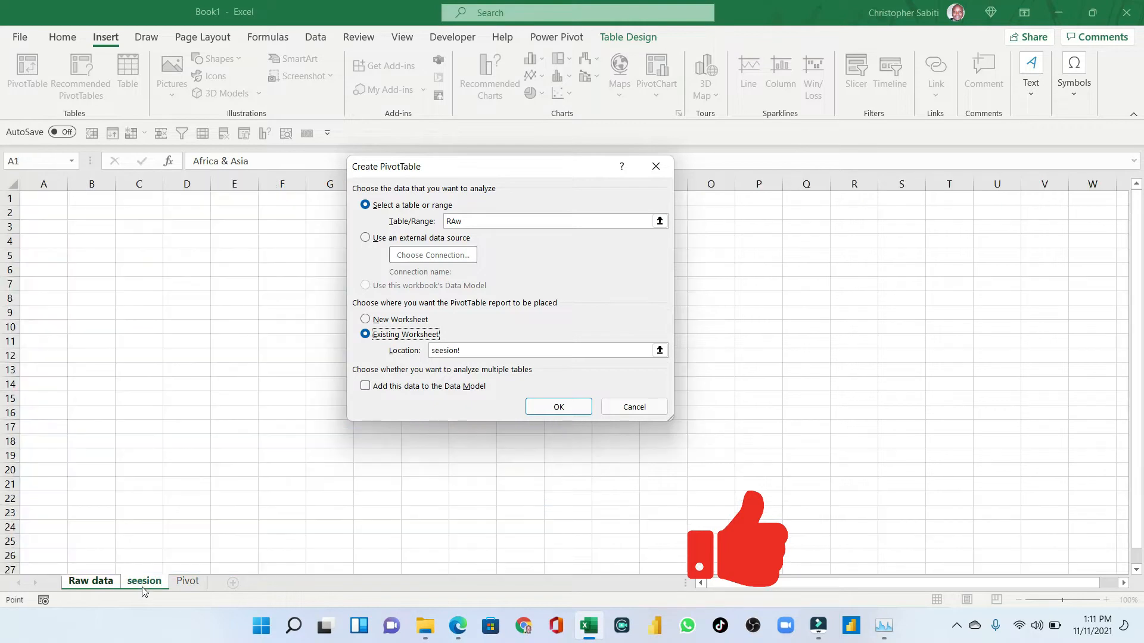
{"action": "left_click", "coordinate": [92, 211]}
{"action": "left_click", "coordinate": [556, 410]}
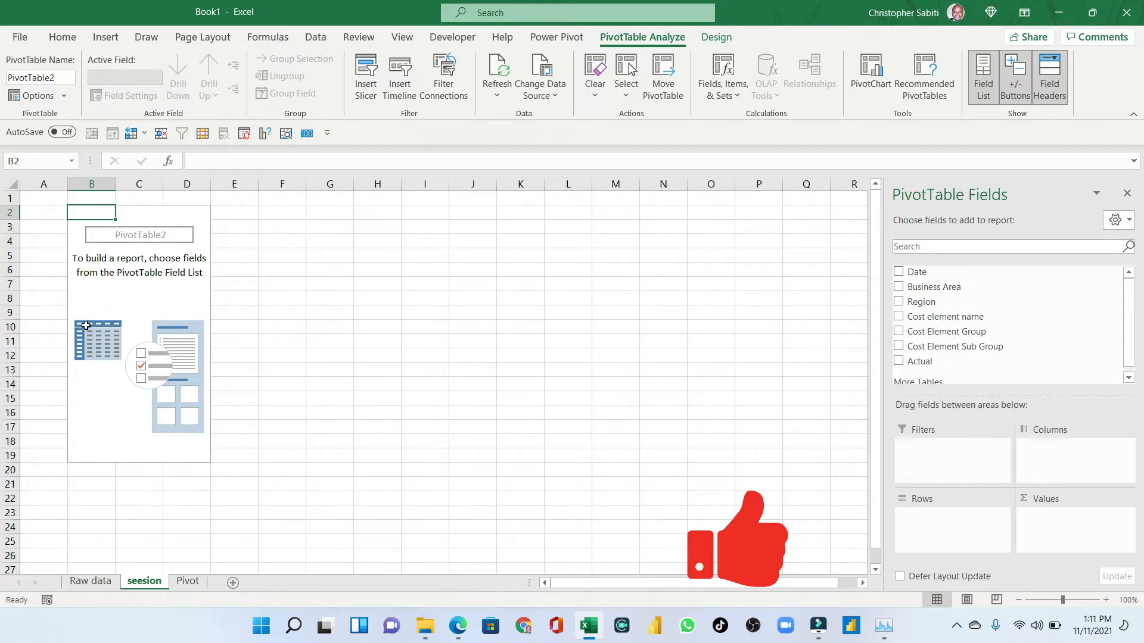
- Add Region to the pivot rows and Actual to the pivot values
{"action": "scroll", "coordinate": [968, 358], "scroll_direction": "down", "scroll_amount": 1}
{"action": "scroll", "coordinate": [968, 363], "scroll_direction": "up", "scroll_amount": 1}
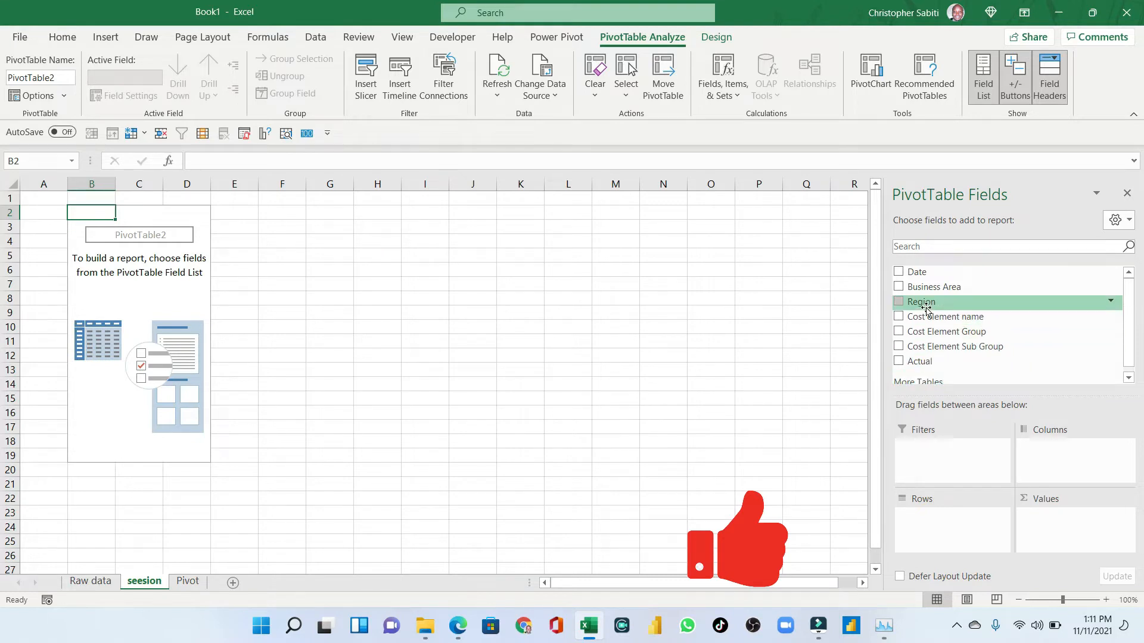
{"action": "left_click_drag", "start_coordinate": [924, 302], "coordinate": [922, 519]}
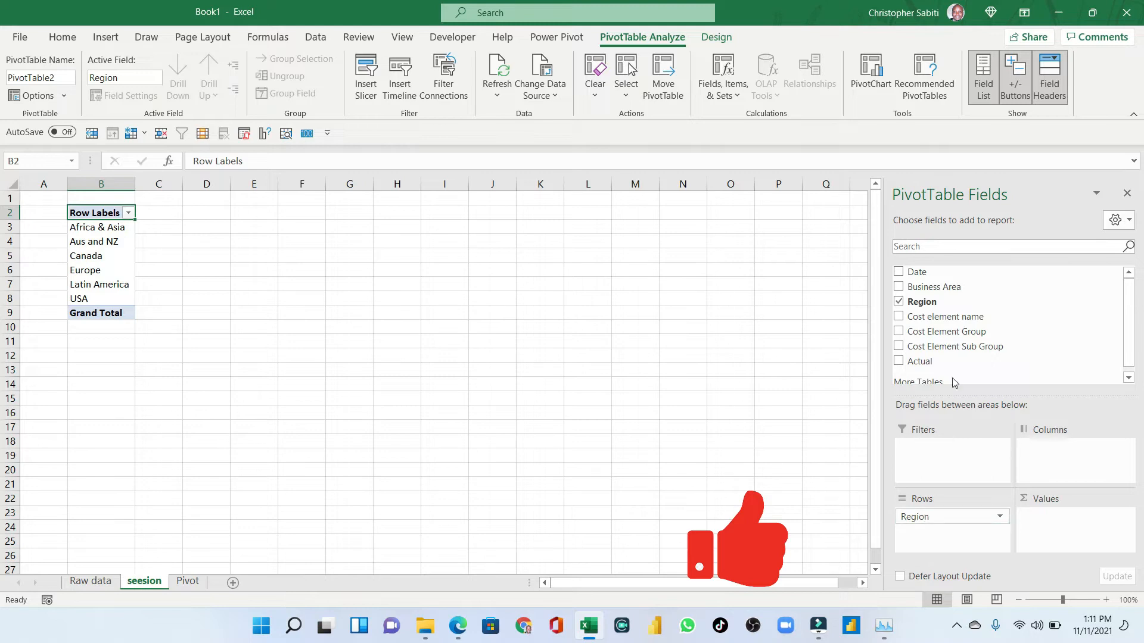
{"action": "scroll", "coordinate": [936, 362], "scroll_direction": "down", "scroll_amount": 1}
{"action": "left_click_drag", "start_coordinate": [920, 360], "coordinate": [1046, 527]}
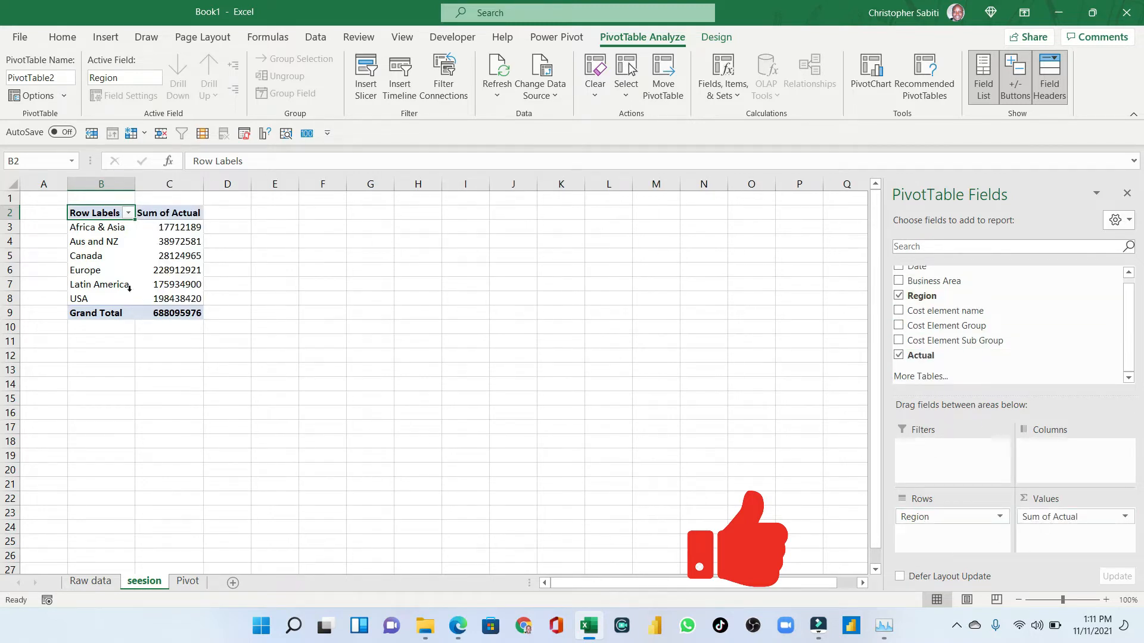
{"action": "left_click_drag", "start_coordinate": [148, 280], "coordinate": [149, 269]}
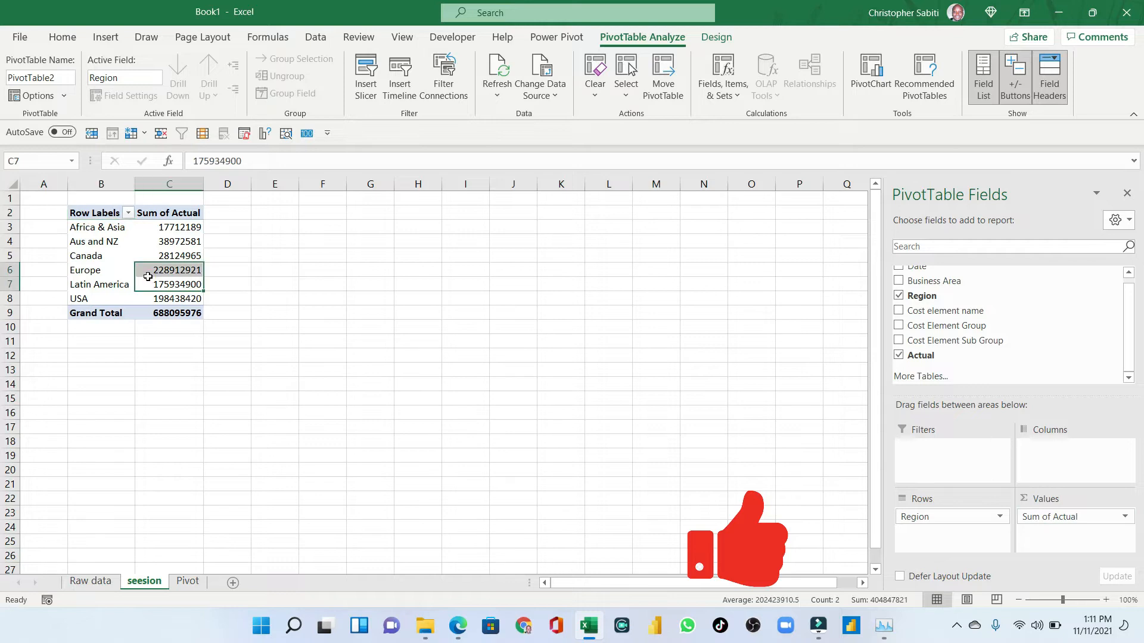
{"action": "left_click", "coordinate": [128, 246]}
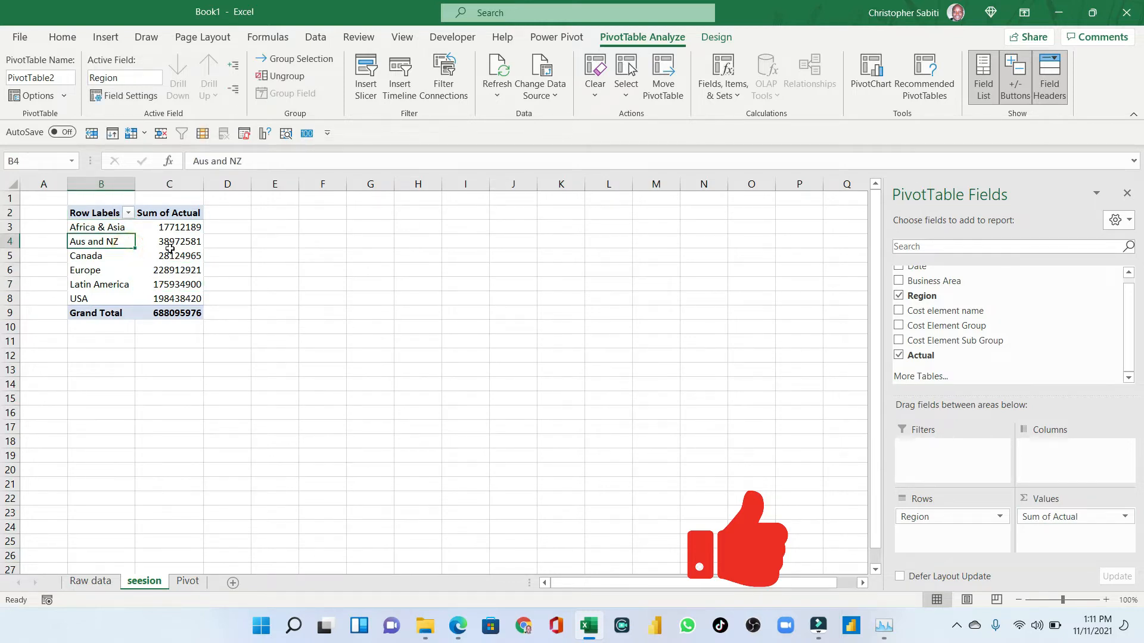
{"action": "mouse_move", "coordinate": [178, 266]}
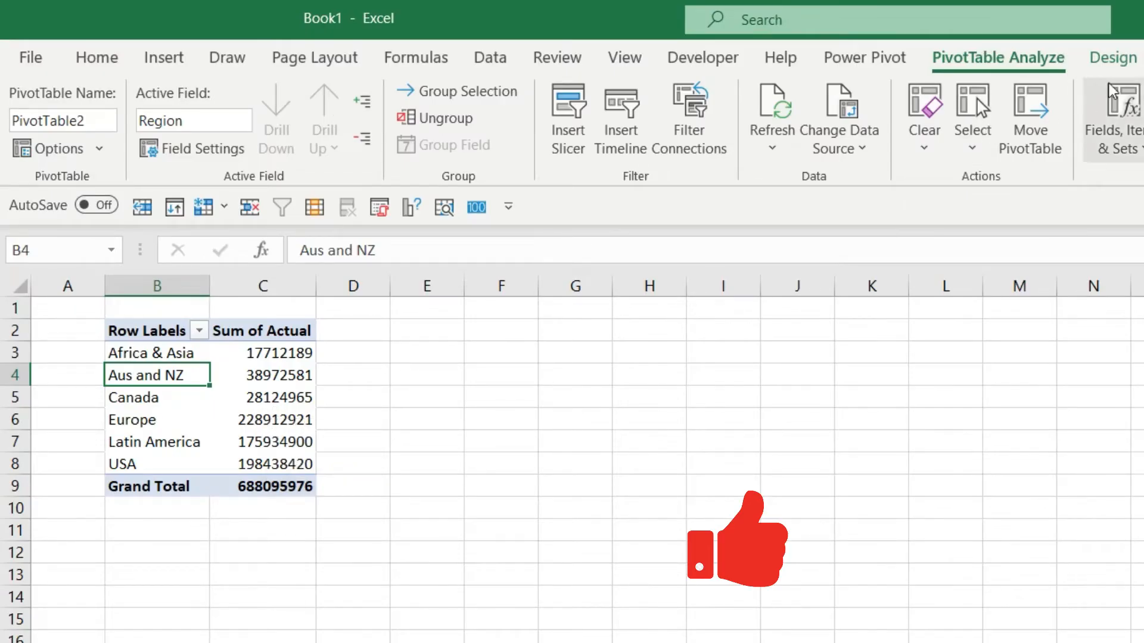
- Show the pivot table in Tabular Form report layout
{"action": "left_click", "coordinate": [1113, 57]}
{"action": "left_click", "coordinate": [186, 143]}
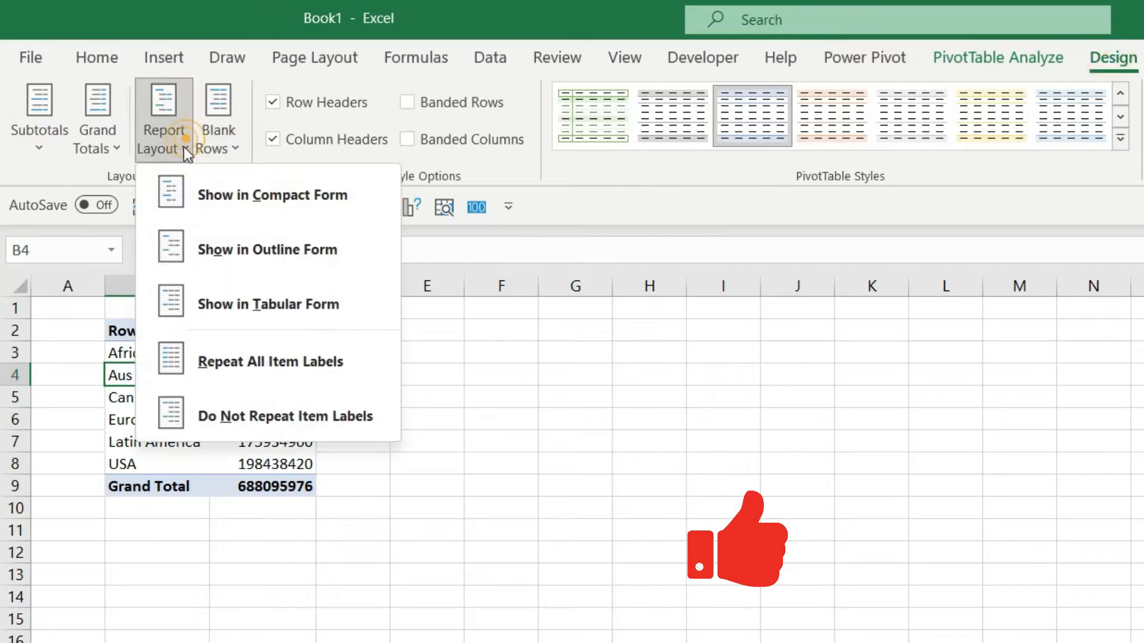
{"action": "left_click", "coordinate": [370, 547]}
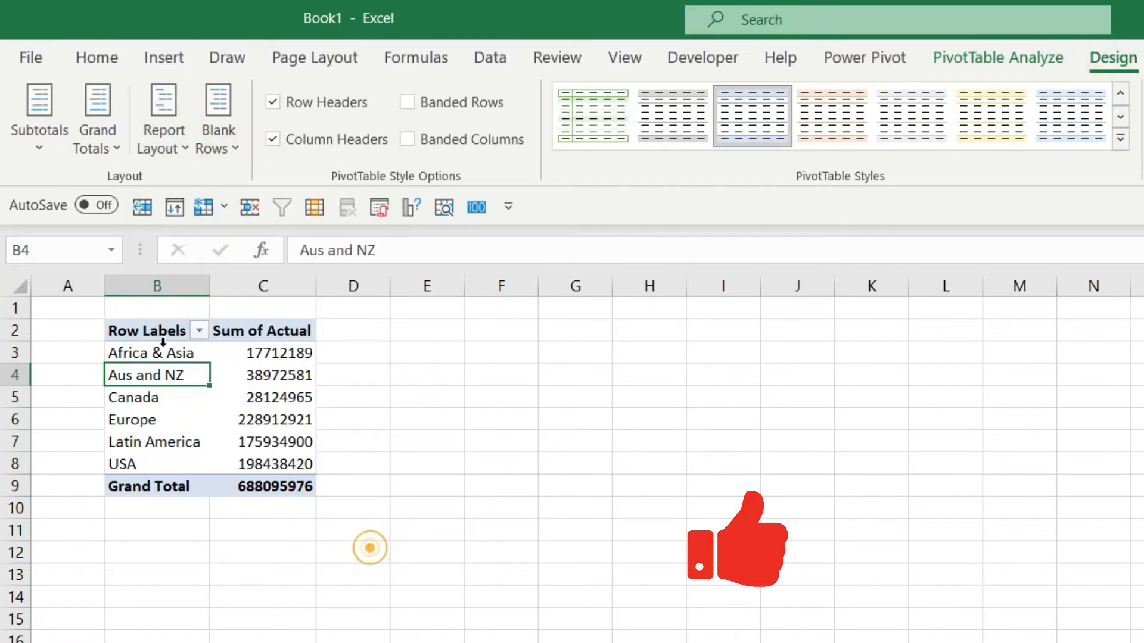
{"action": "double_click", "coordinate": [210, 286]}
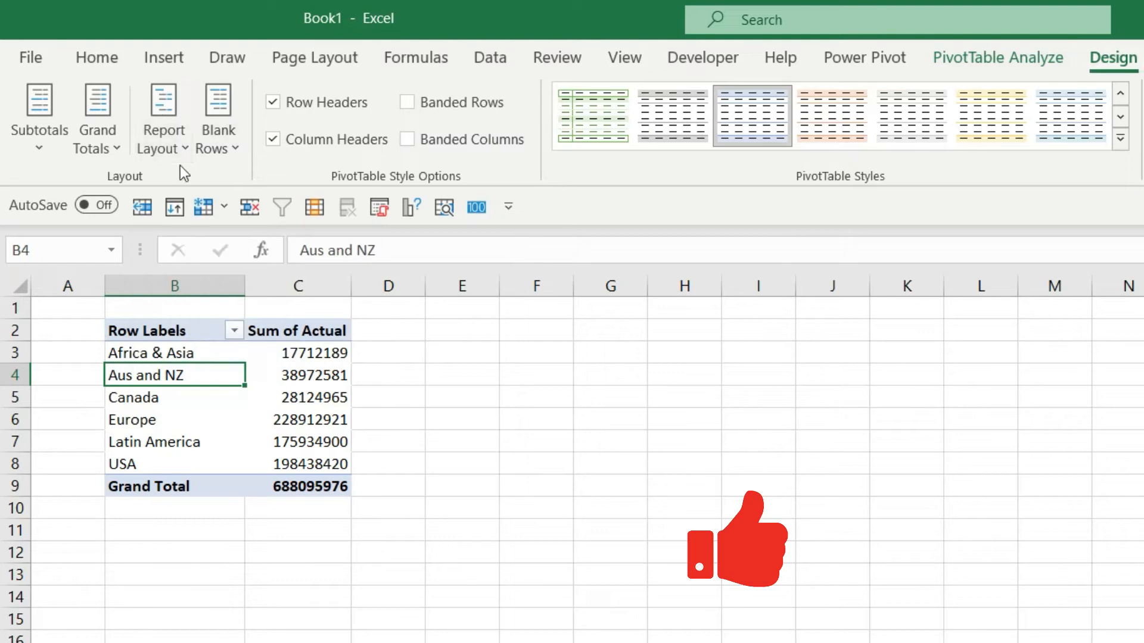
{"action": "left_click", "coordinate": [179, 142]}
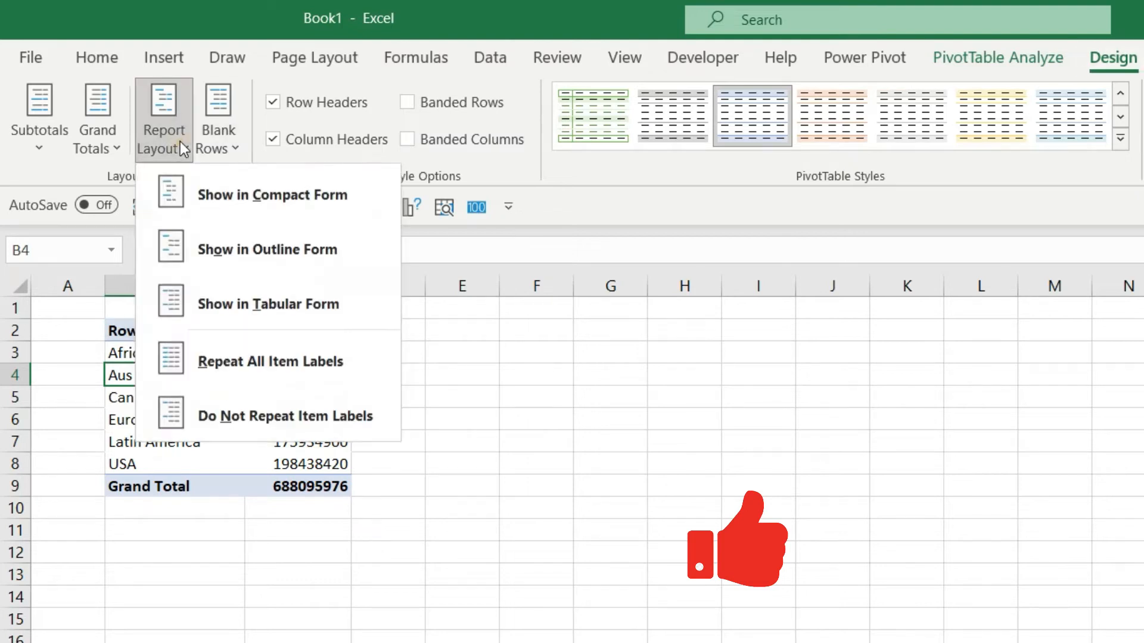
{"action": "left_click", "coordinate": [237, 302]}
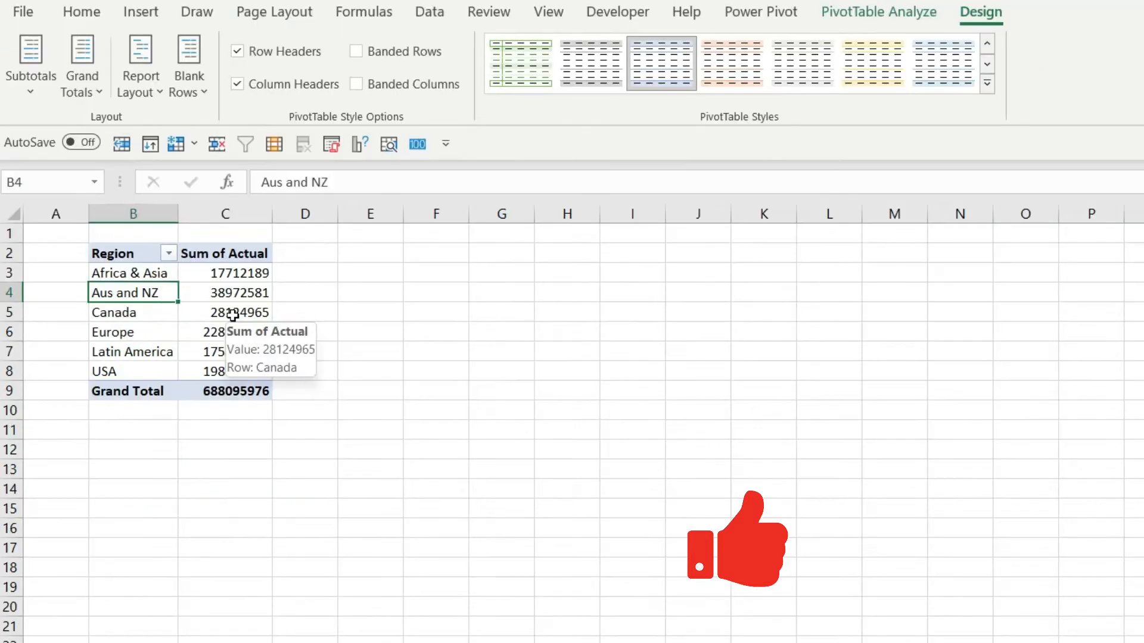
- Format the Sum of Actual values as Number with a 1000 separator and 0 decimal places
{"action": "right_click", "coordinate": [270, 407]}
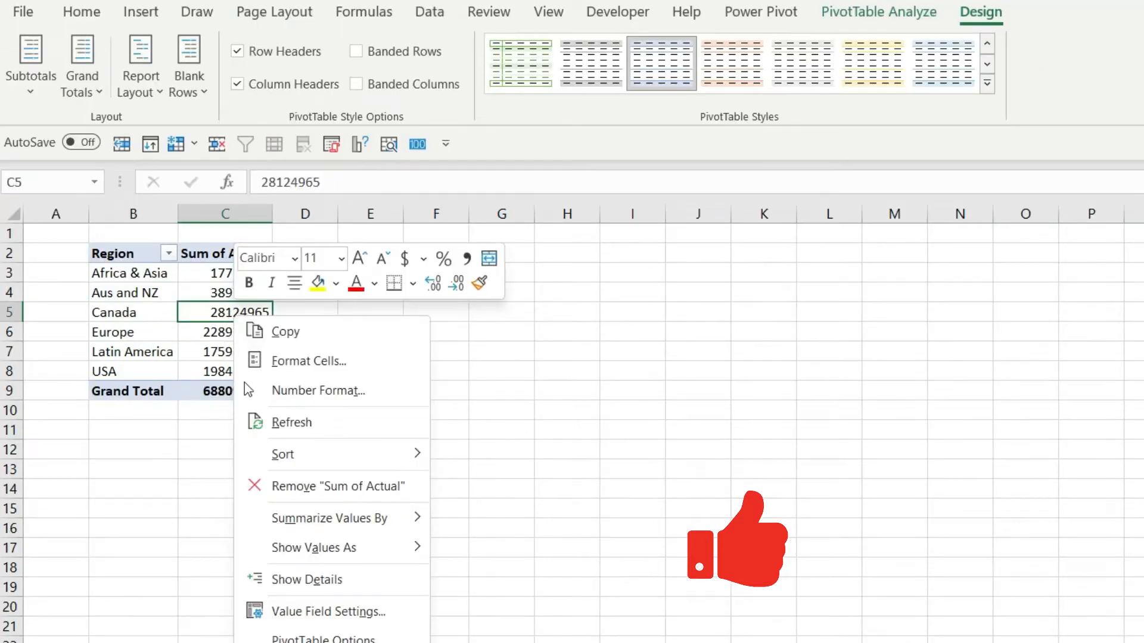
{"action": "left_click", "coordinate": [314, 391]}
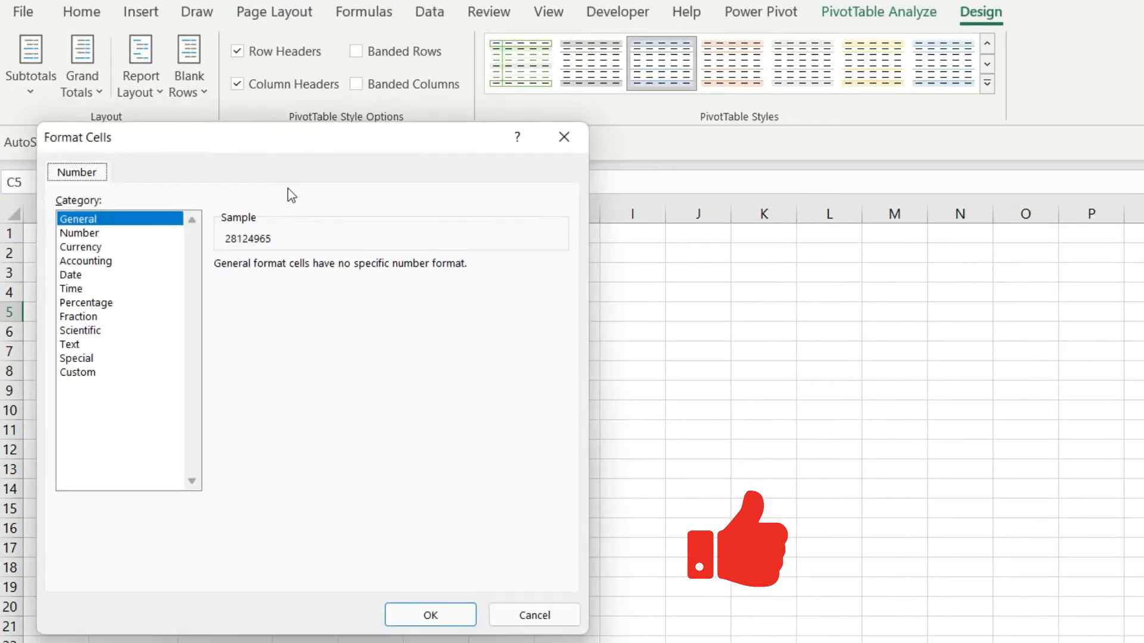
{"action": "left_click_drag", "start_coordinate": [242, 153], "coordinate": [563, 165]}
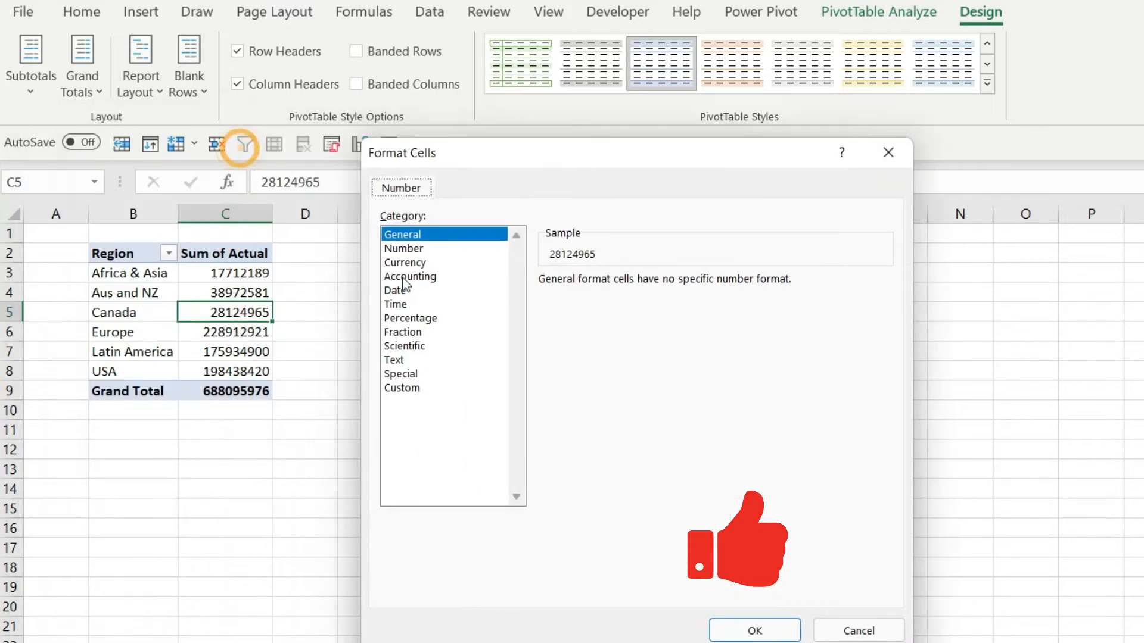
{"action": "left_click", "coordinate": [393, 249]}
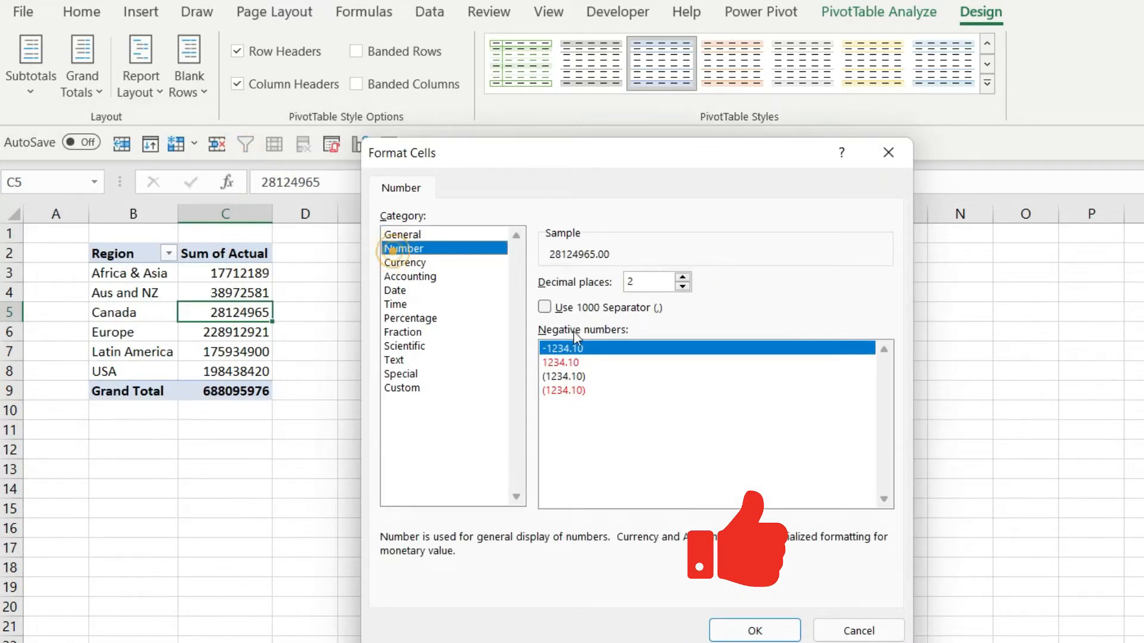
{"action": "left_click", "coordinate": [544, 308]}
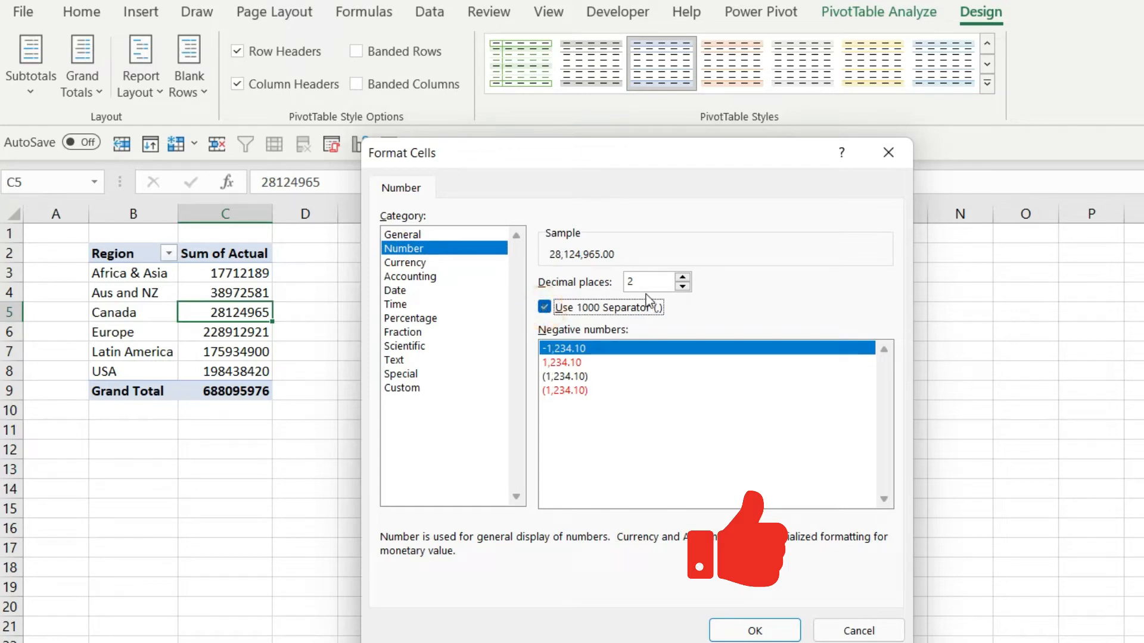
{"action": "left_click", "coordinate": [682, 286]}
{"action": "left_click", "coordinate": [682, 286]}
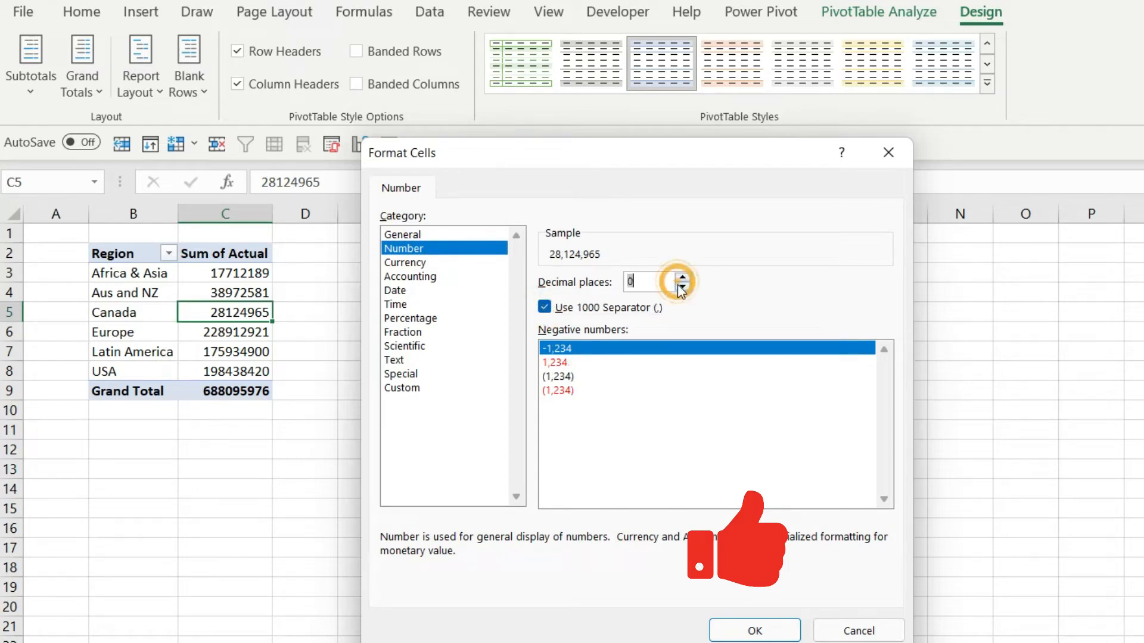
{"action": "left_click", "coordinate": [736, 629]}
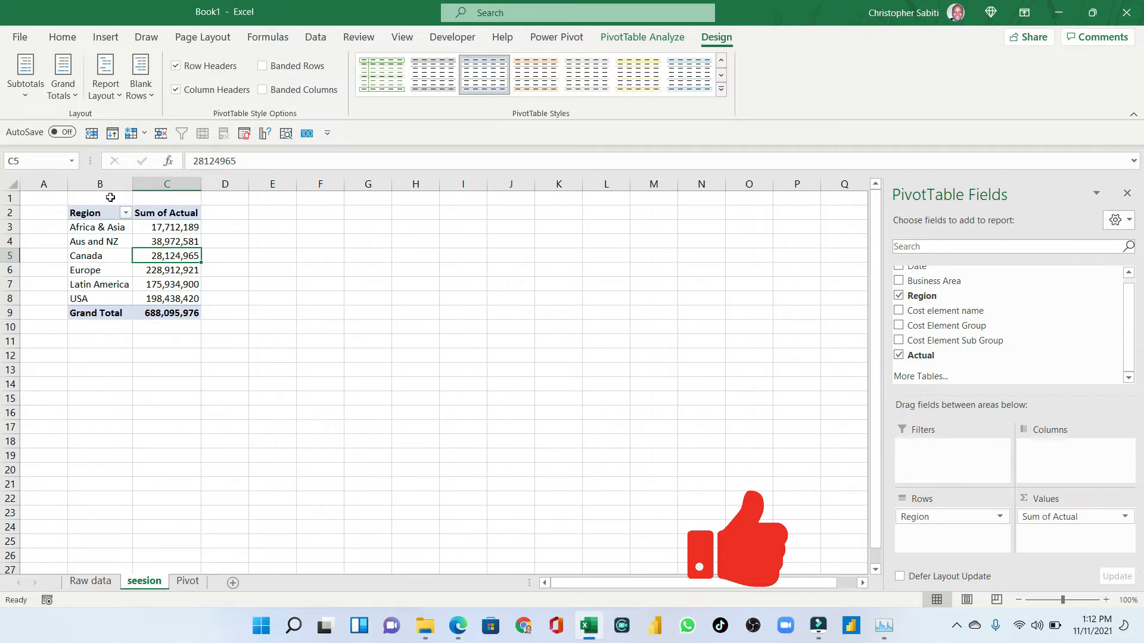
{"action": "mouse_move", "coordinate": [165, 243]}
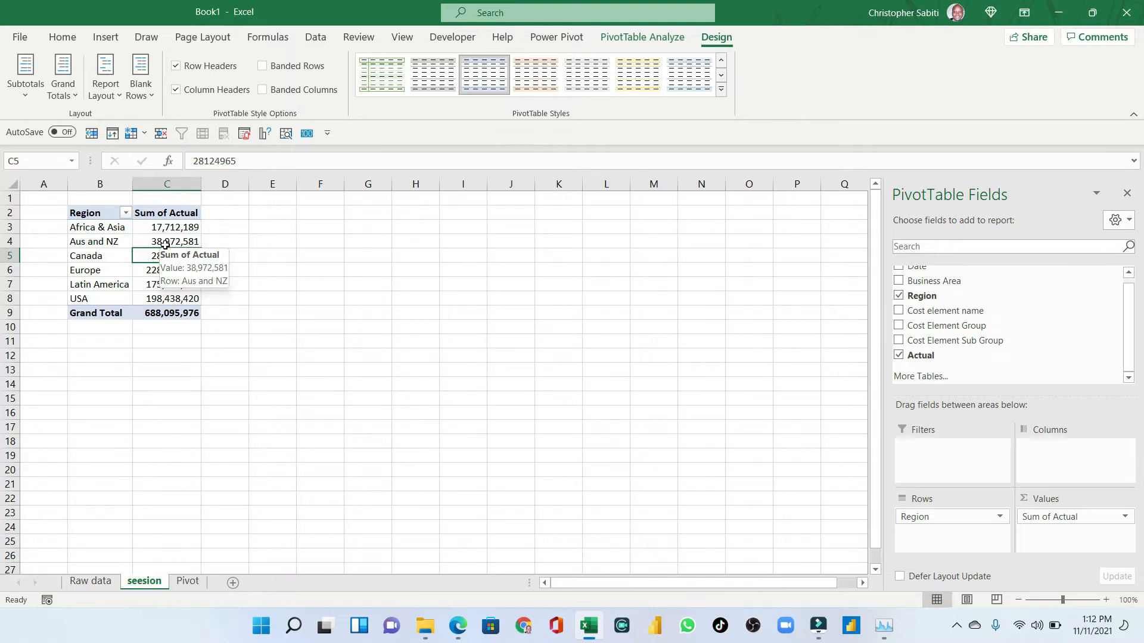
- Add Business Area to the pivot table's columns
{"action": "mouse_move", "coordinate": [187, 304]}
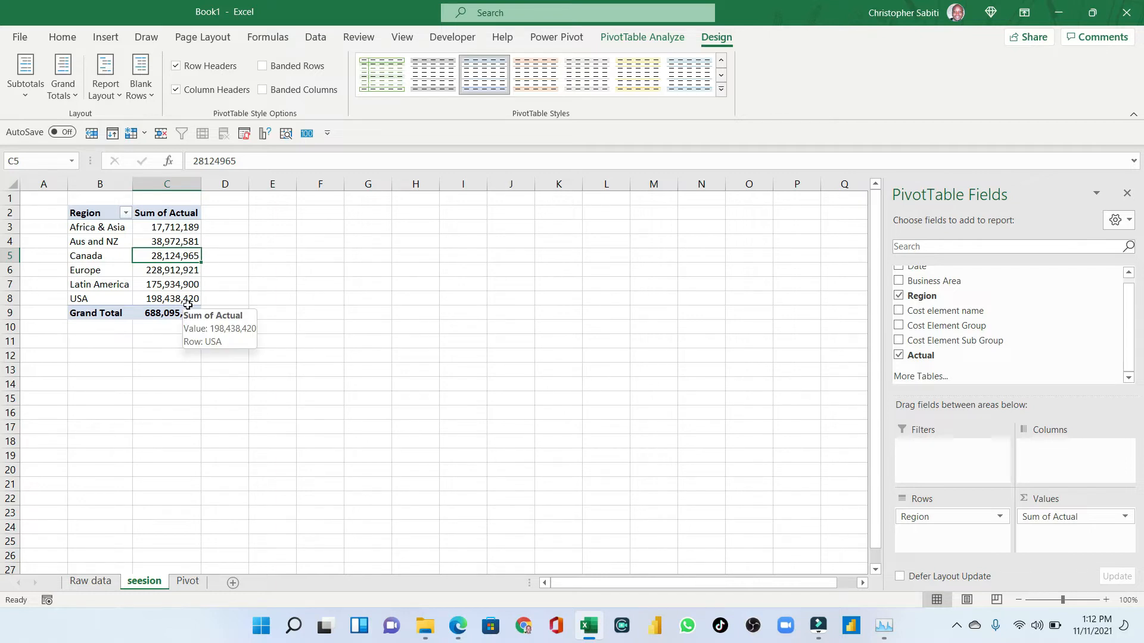
{"action": "left_click", "coordinate": [112, 232]}
{"action": "left_click", "coordinate": [155, 255]}
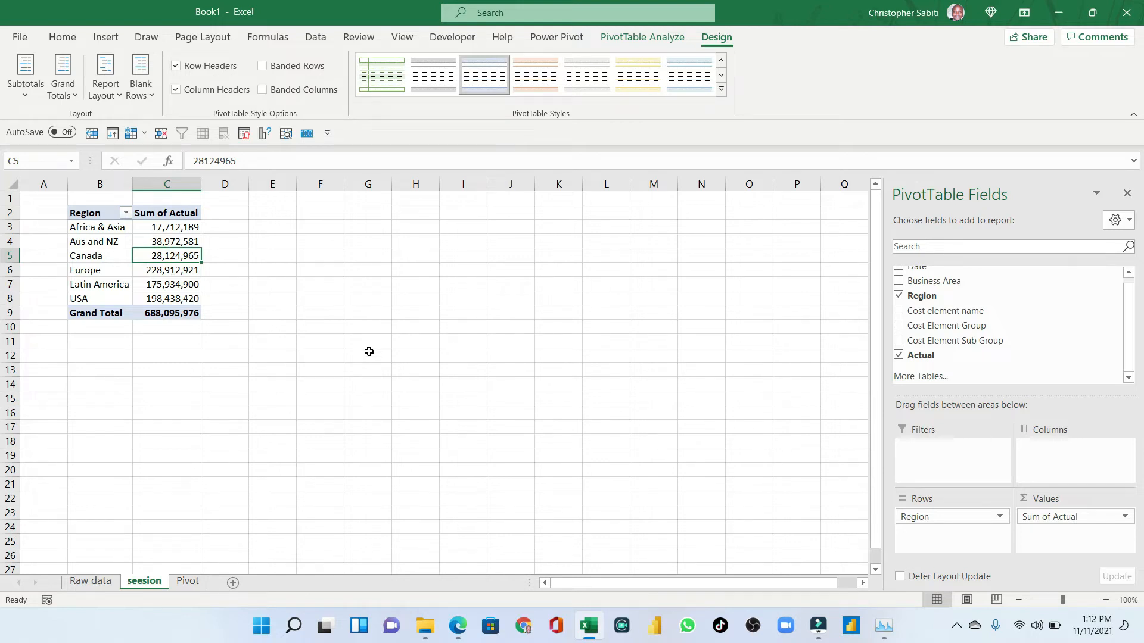
{"action": "scroll", "coordinate": [945, 334], "scroll_direction": "up", "scroll_amount": 1}
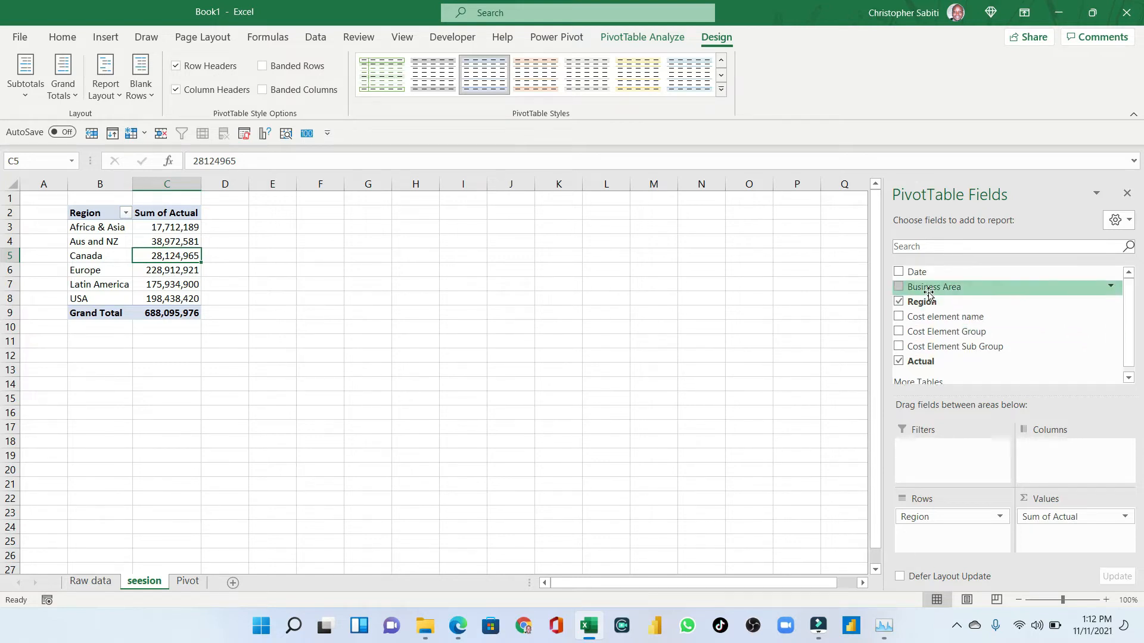
{"action": "left_click_drag", "start_coordinate": [930, 292], "coordinate": [1048, 460]}
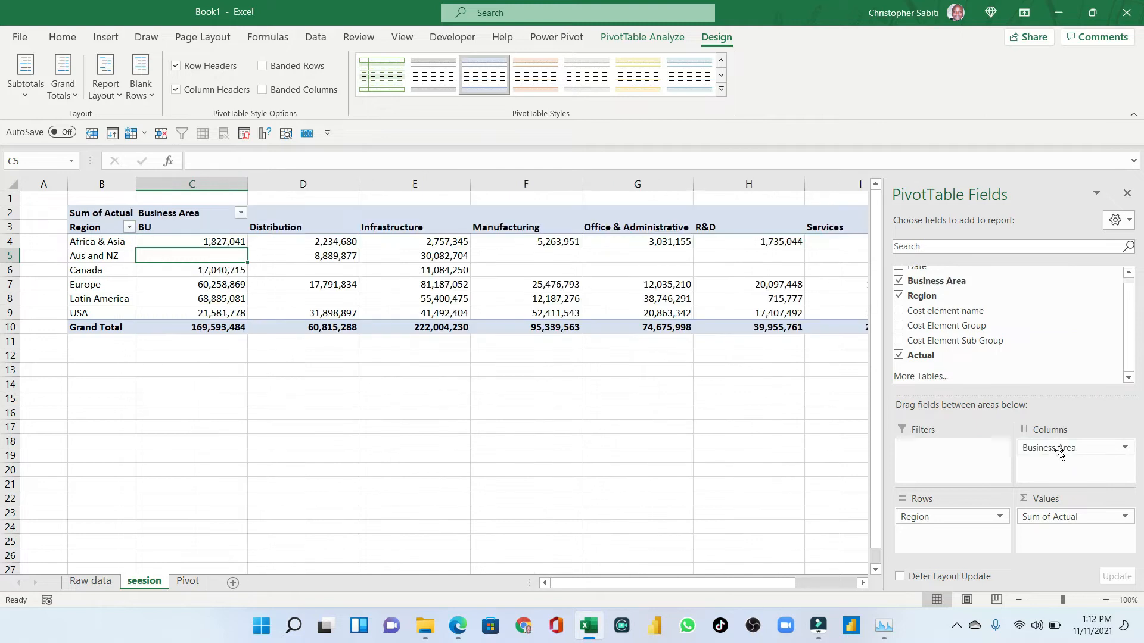
- Swap the pivot so Business Area forms the rows and Region the columns
{"action": "left_click", "coordinate": [464, 255]}
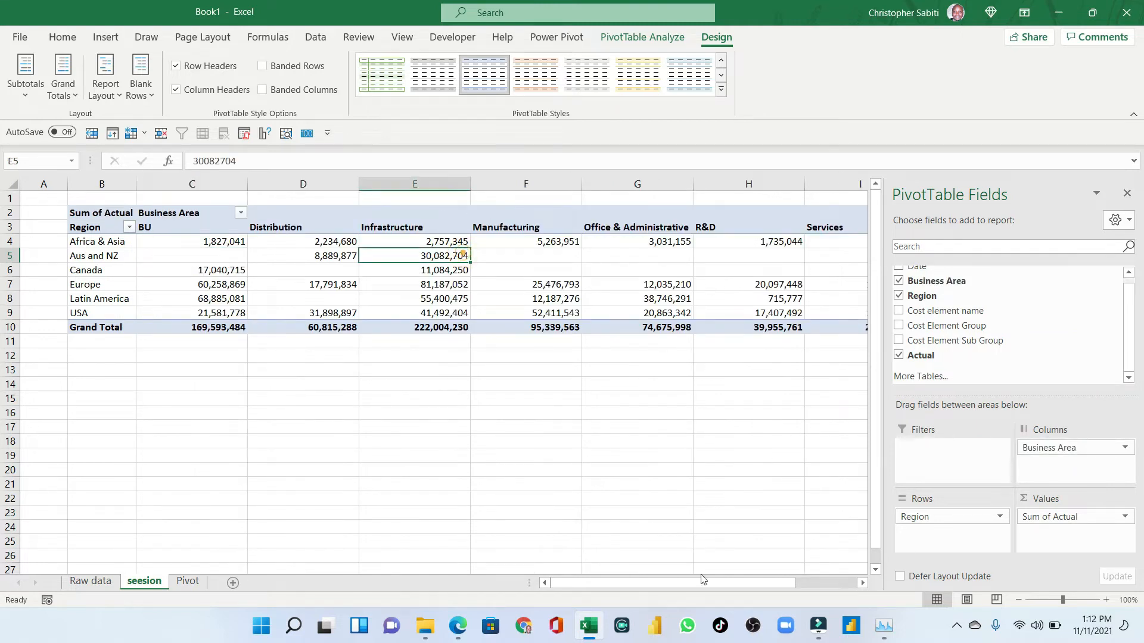
{"action": "left_click_drag", "start_coordinate": [705, 581], "coordinate": [793, 587]}
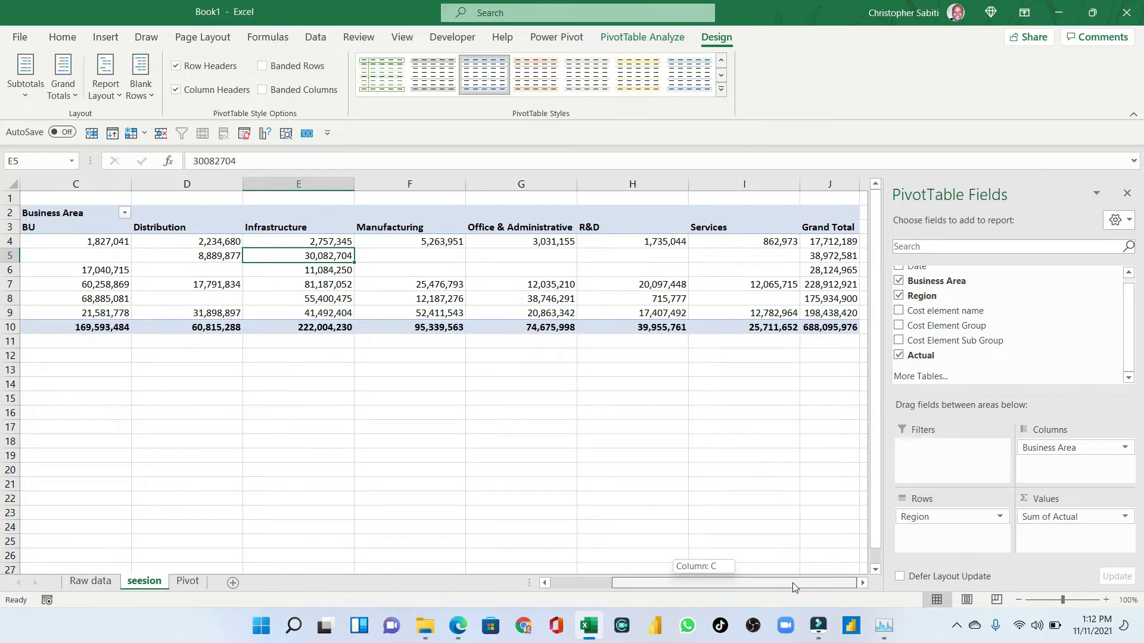
{"action": "left_click_drag", "start_coordinate": [792, 582], "coordinate": [792, 582]}
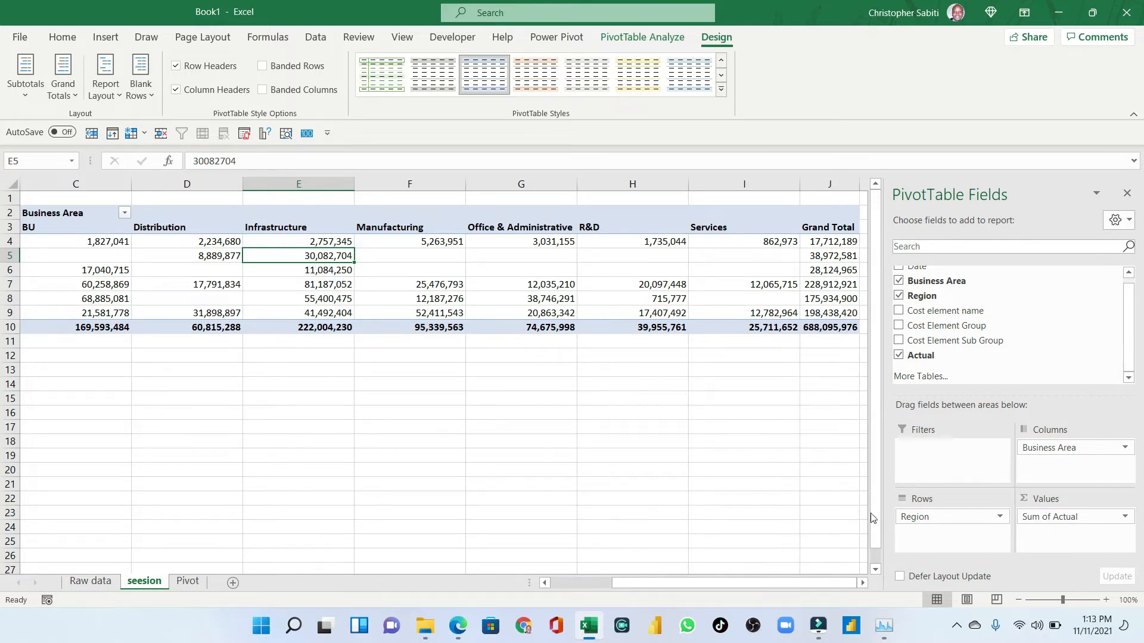
{"action": "left_click_drag", "start_coordinate": [635, 584], "coordinate": [574, 584]}
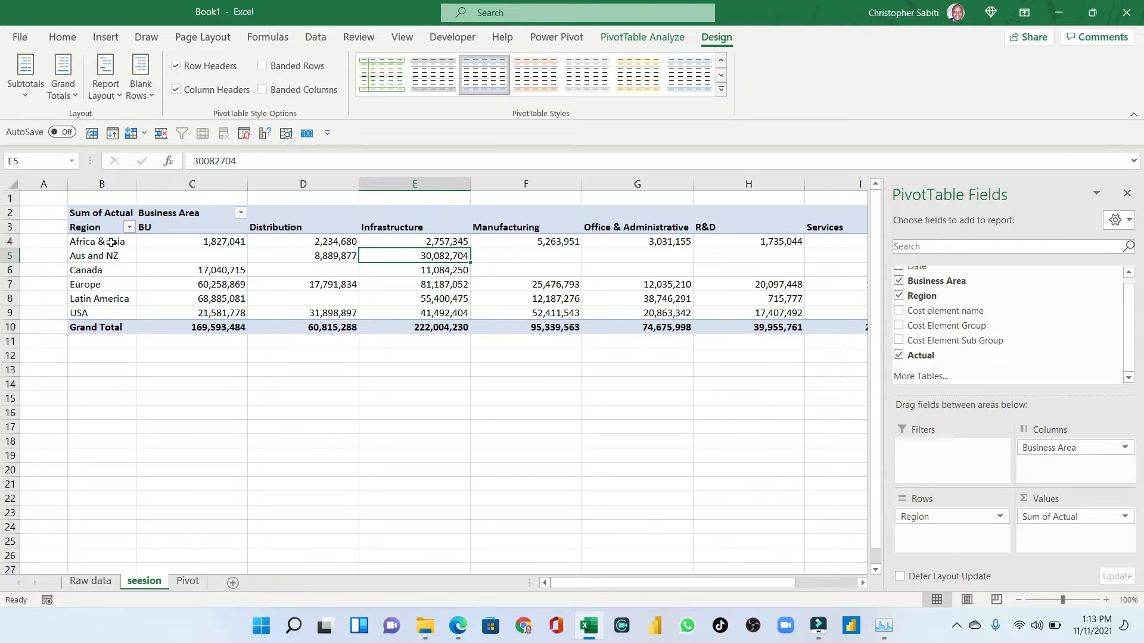
{"action": "left_click_drag", "start_coordinate": [112, 242], "coordinate": [101, 327]}
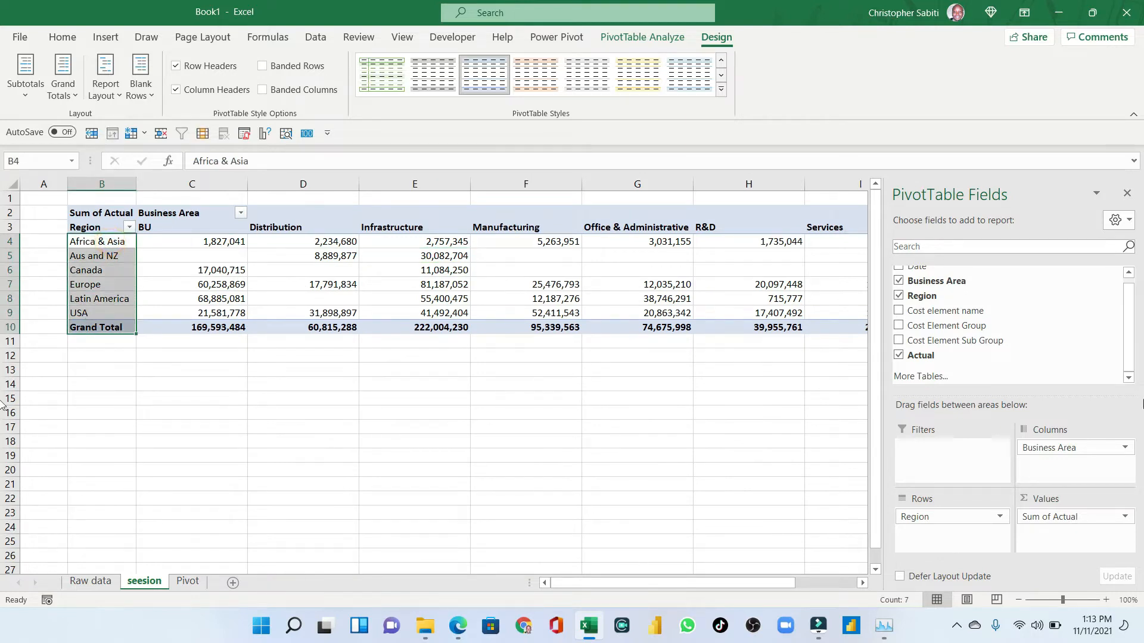
{"action": "left_click_drag", "start_coordinate": [1049, 448], "coordinate": [1075, 469]}
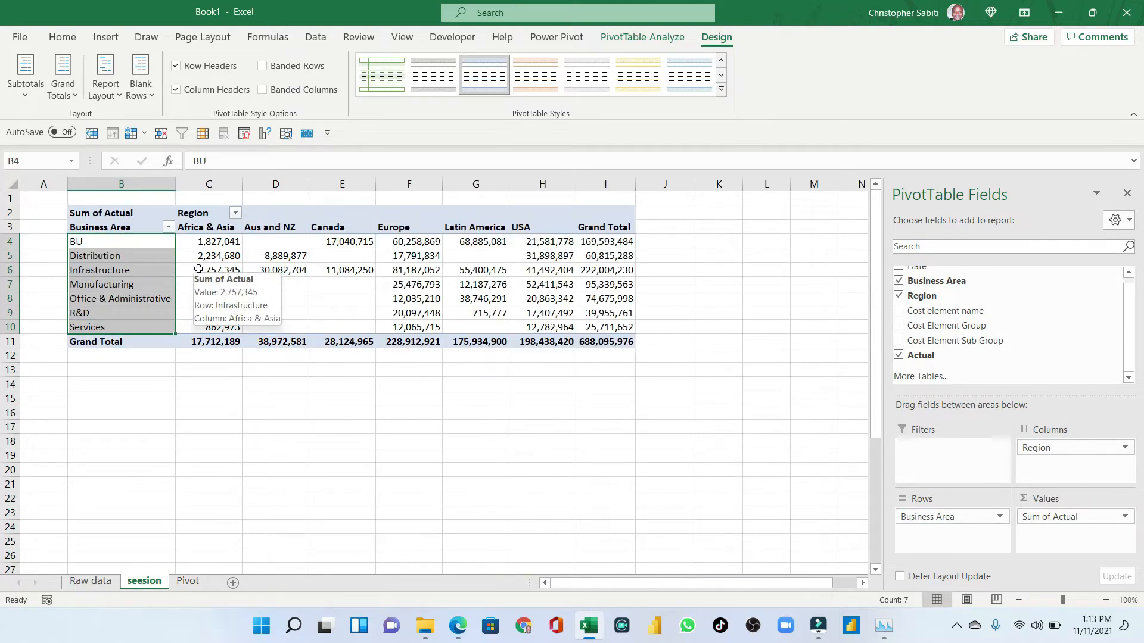
- Autofit the widths of pivot columns C through I
{"action": "left_click", "coordinate": [323, 271]}
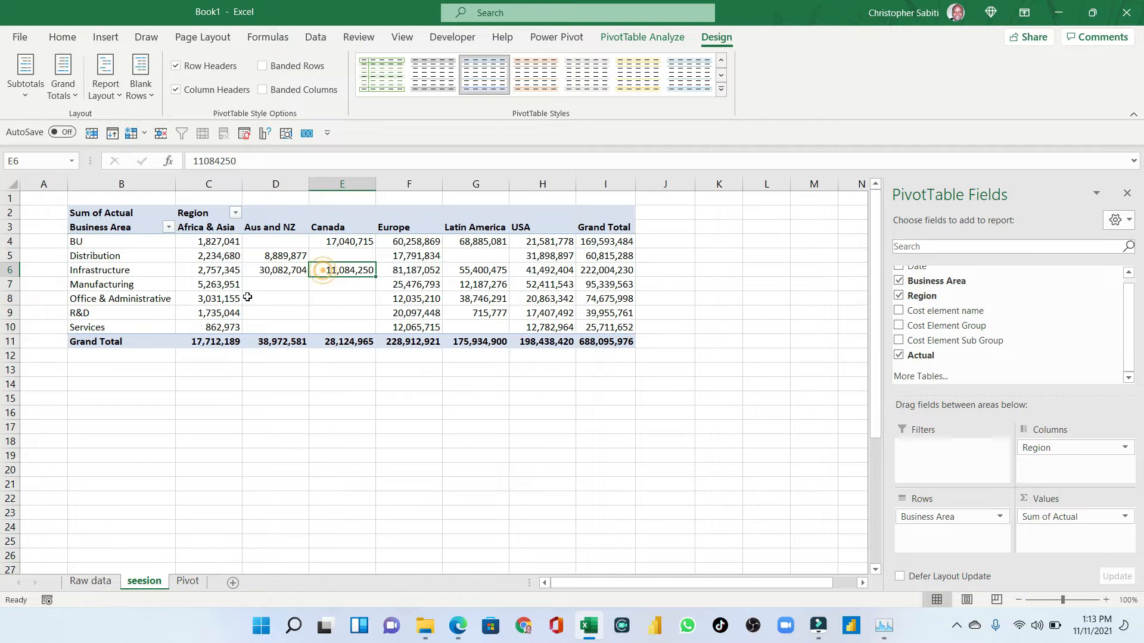
{"action": "mouse_move", "coordinate": [247, 298]}
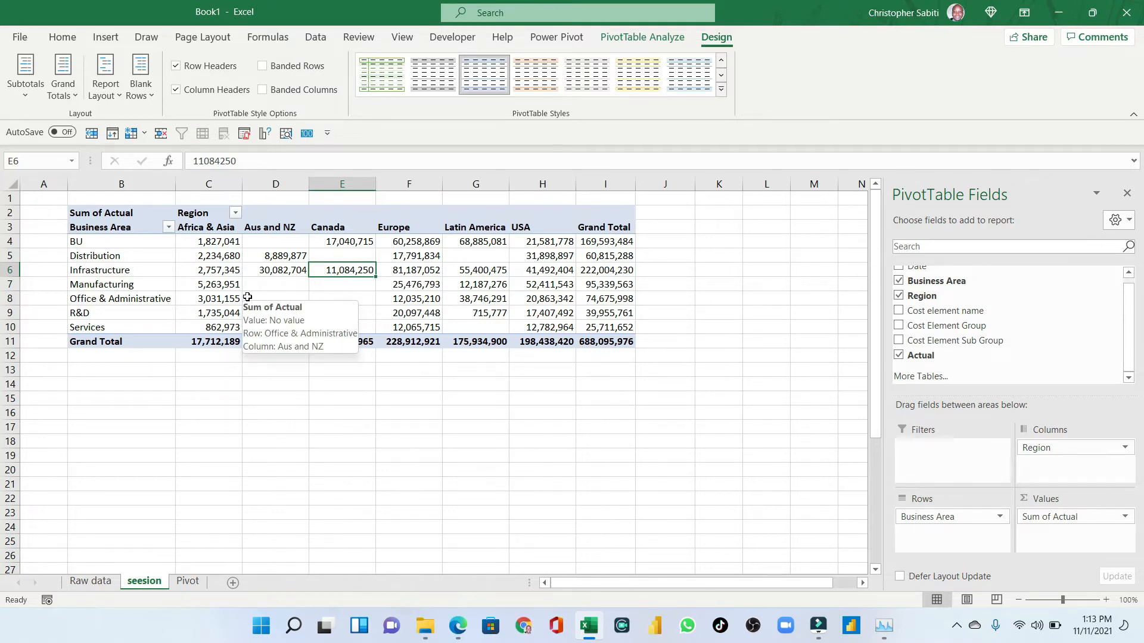
{"action": "left_click_drag", "start_coordinate": [197, 241], "coordinate": [575, 326]}
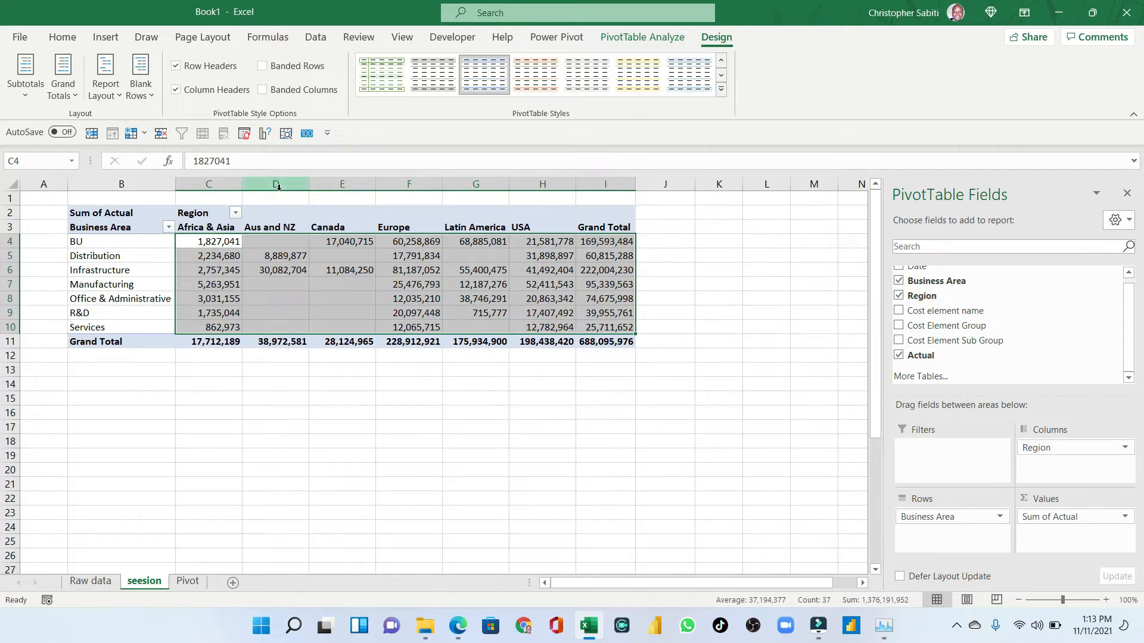
{"action": "left_click_drag", "start_coordinate": [218, 184], "coordinate": [556, 180]}
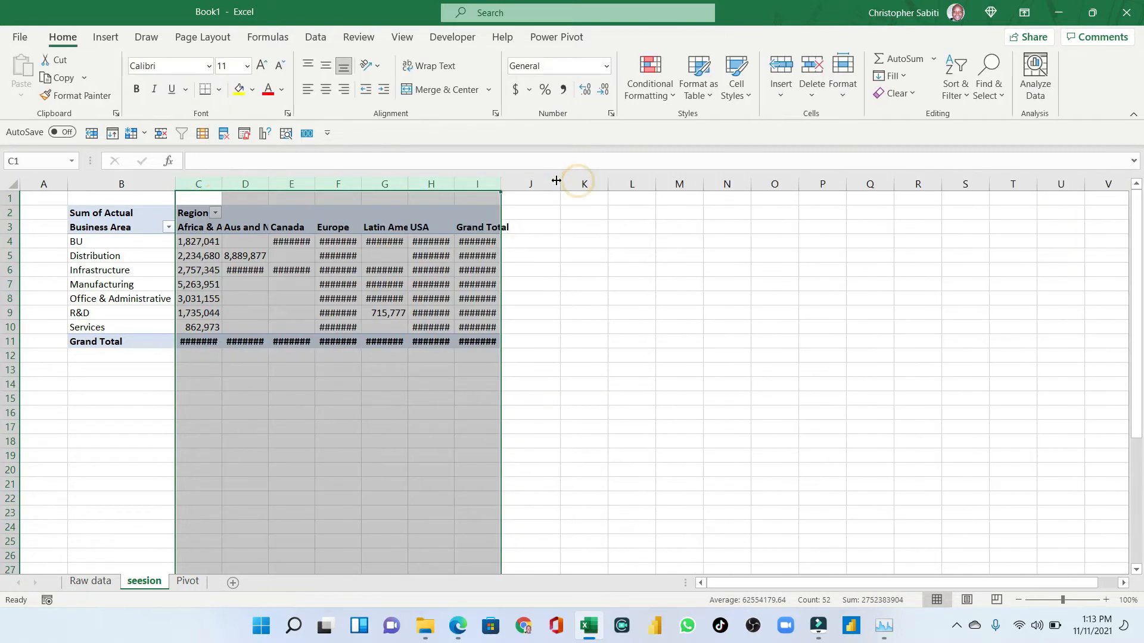
{"action": "double_click", "coordinate": [500, 184]}
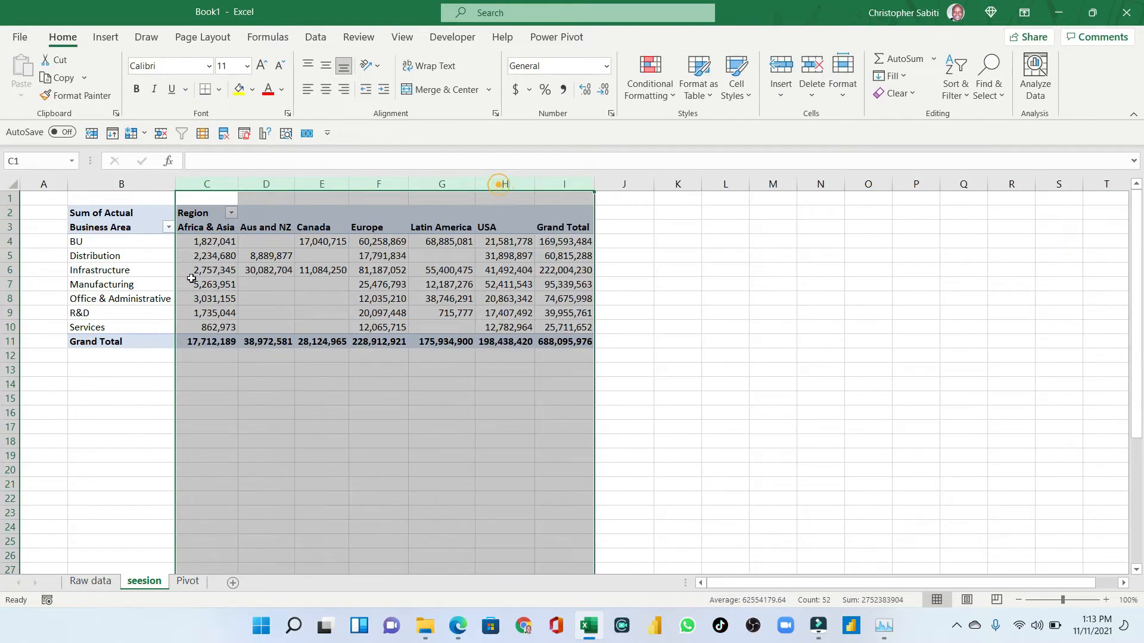
- Format the pivot values as Number with a 1000 separator and 0 decimal places
{"action": "left_click", "coordinate": [228, 273]}
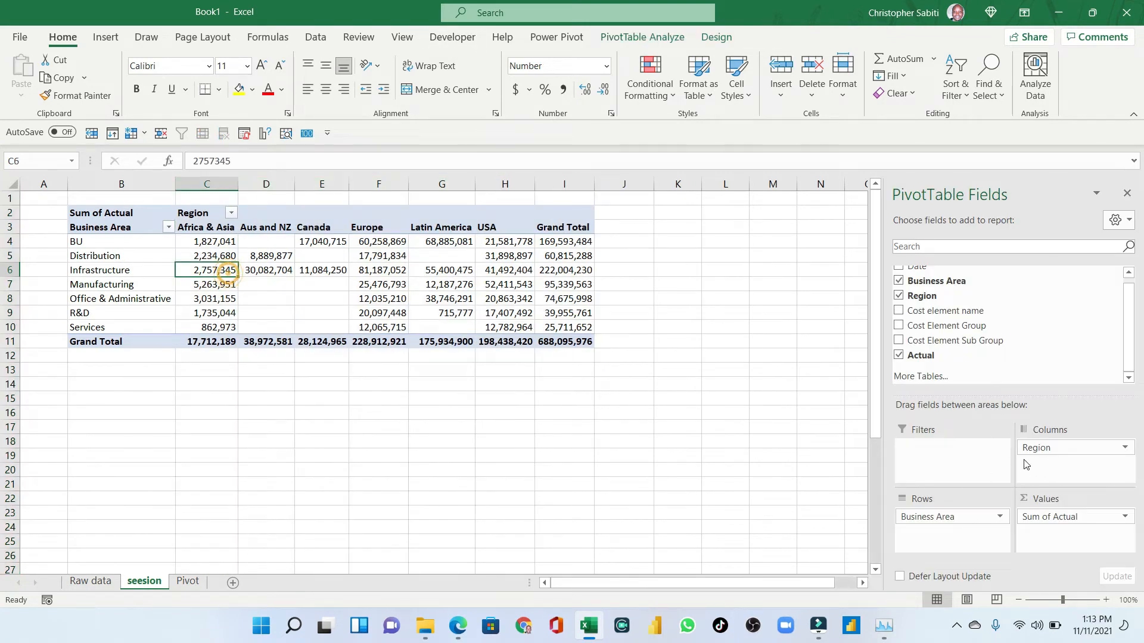
{"action": "mouse_move", "coordinate": [1034, 521]}
{"action": "left_mouse_down"}
{"action": "mouse_move", "coordinate": [982, 356]}
{"action": "mouse_move", "coordinate": [1040, 524]}
{"action": "mouse_move", "coordinate": [1048, 518]}
{"action": "left_mouse_up"}
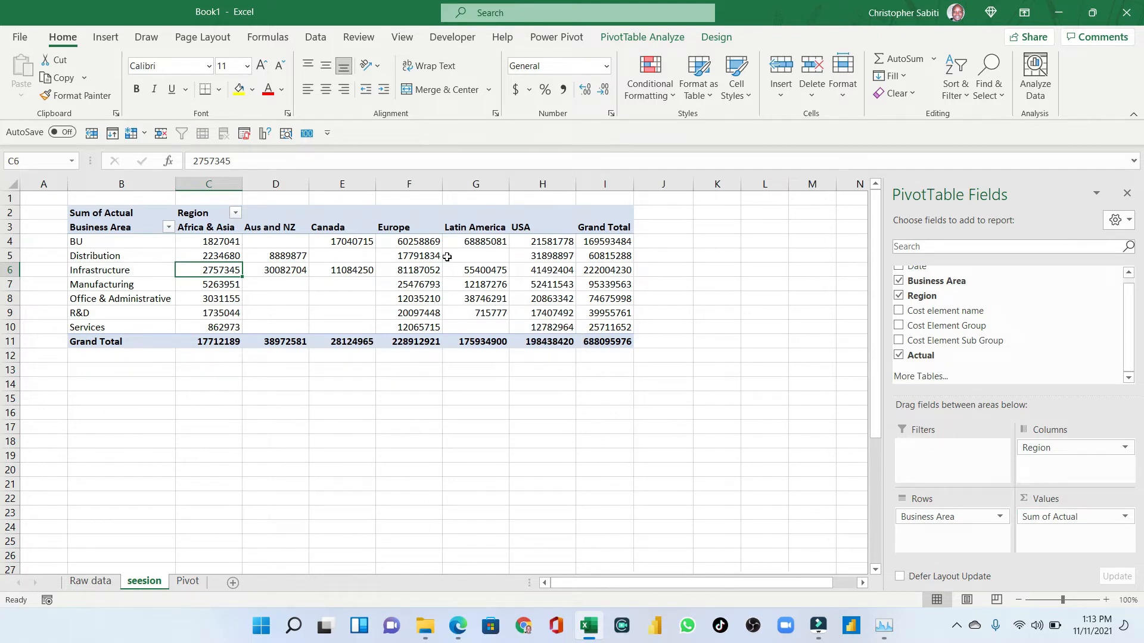
{"action": "right_click", "coordinate": [420, 273]}
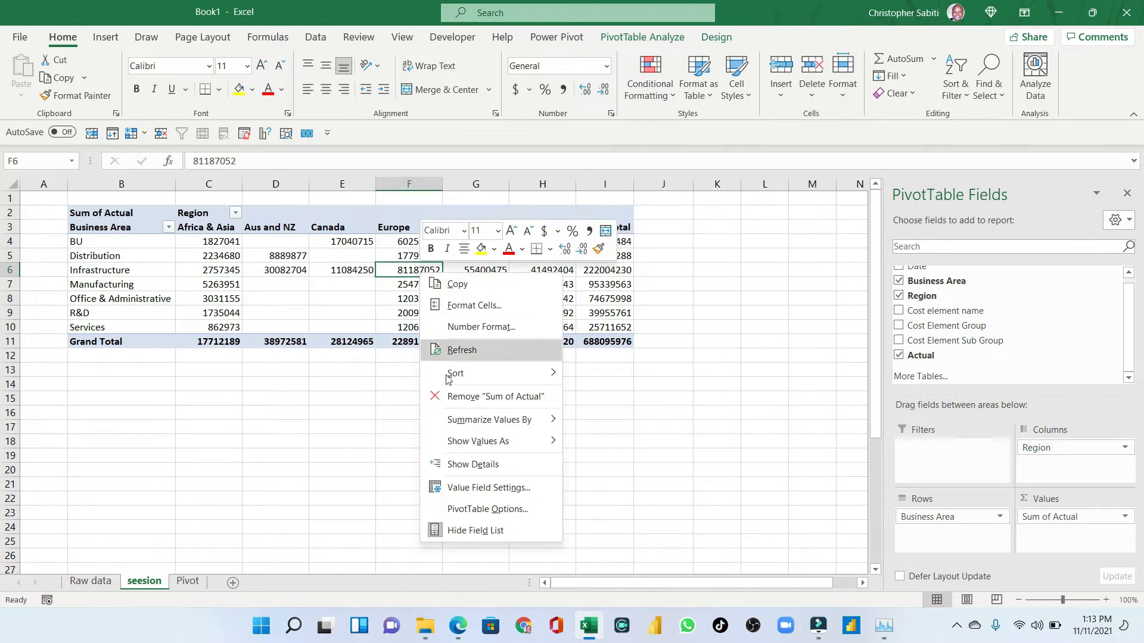
{"action": "left_click", "coordinate": [486, 328]}
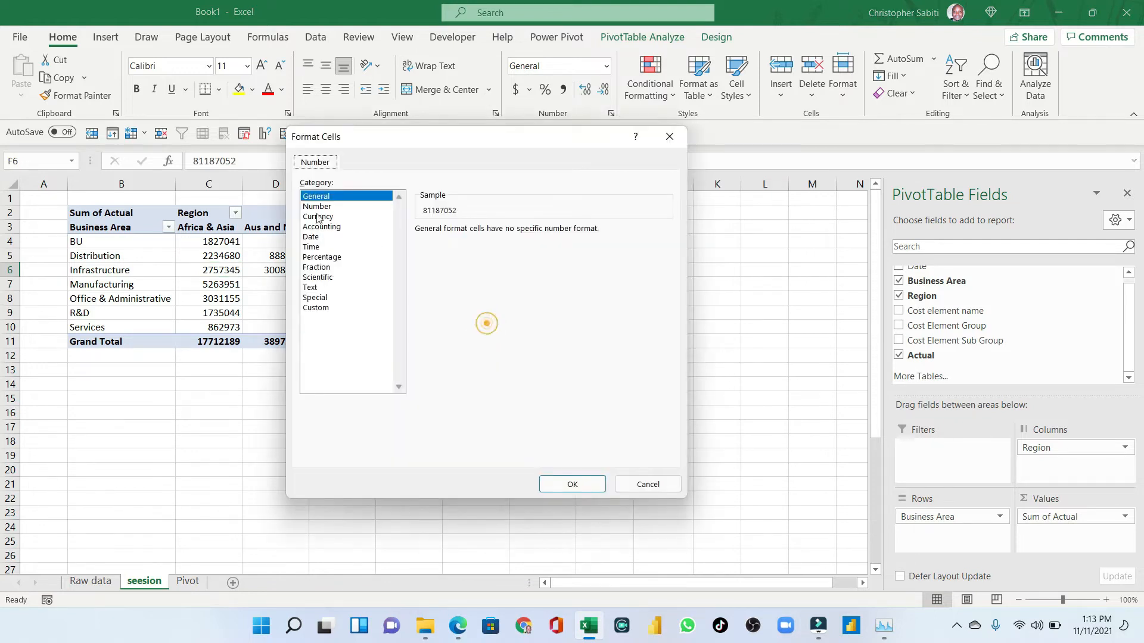
{"action": "left_click", "coordinate": [316, 206]}
{"action": "left_click", "coordinate": [419, 249]}
{"action": "left_click", "coordinate": [520, 234]}
{"action": "left_click", "coordinate": [520, 234]}
{"action": "left_click", "coordinate": [560, 482]}
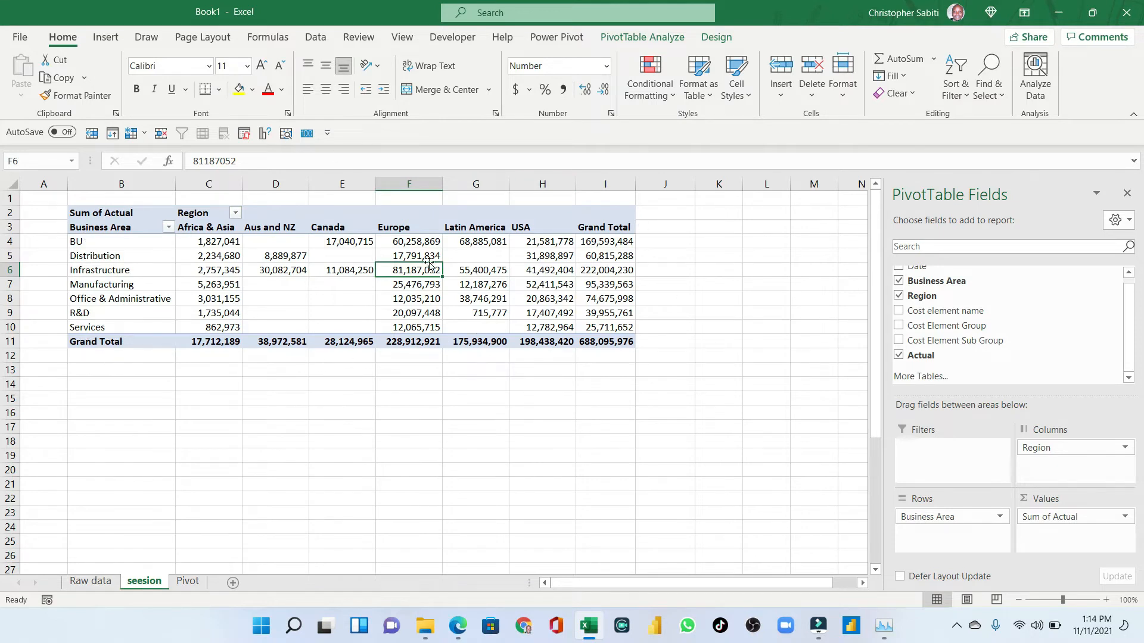
- In PivotTable Options, turn off Autofit column widths on update and Preserve cell formatting on update
{"action": "right_click", "coordinate": [404, 275]}
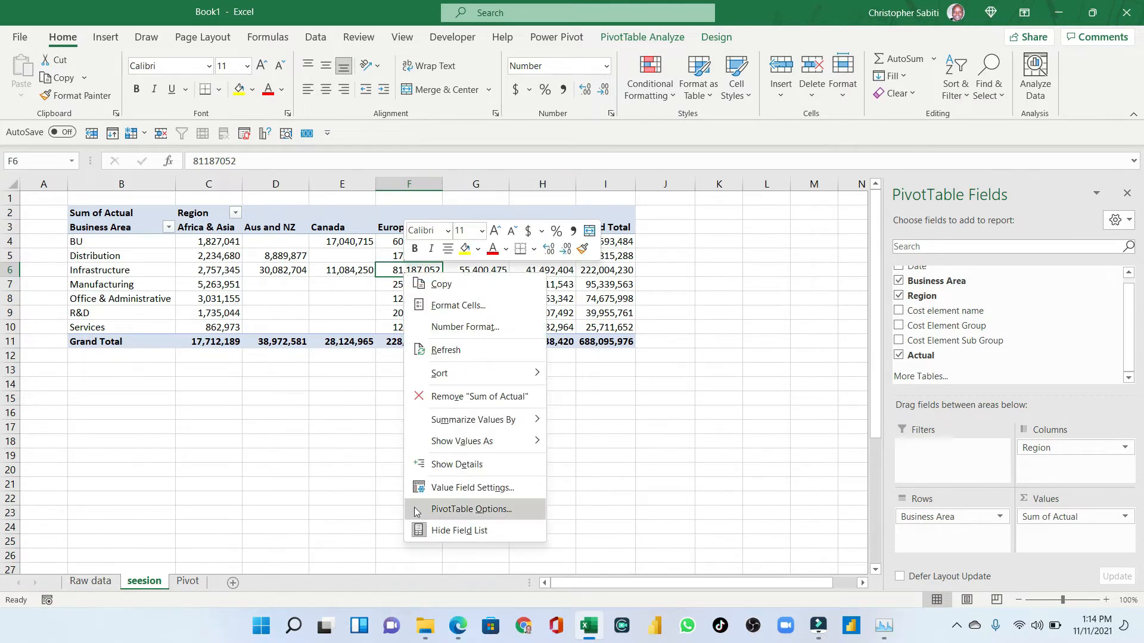
{"action": "left_click", "coordinate": [448, 511]}
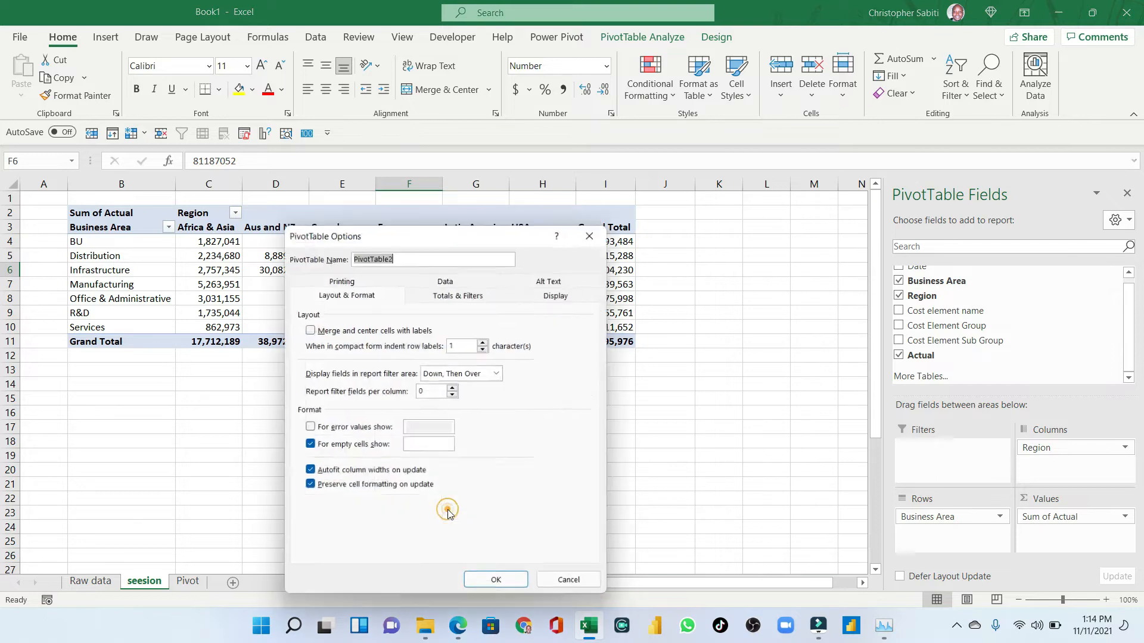
{"action": "left_click_drag", "start_coordinate": [405, 223], "coordinate": [461, 113]}
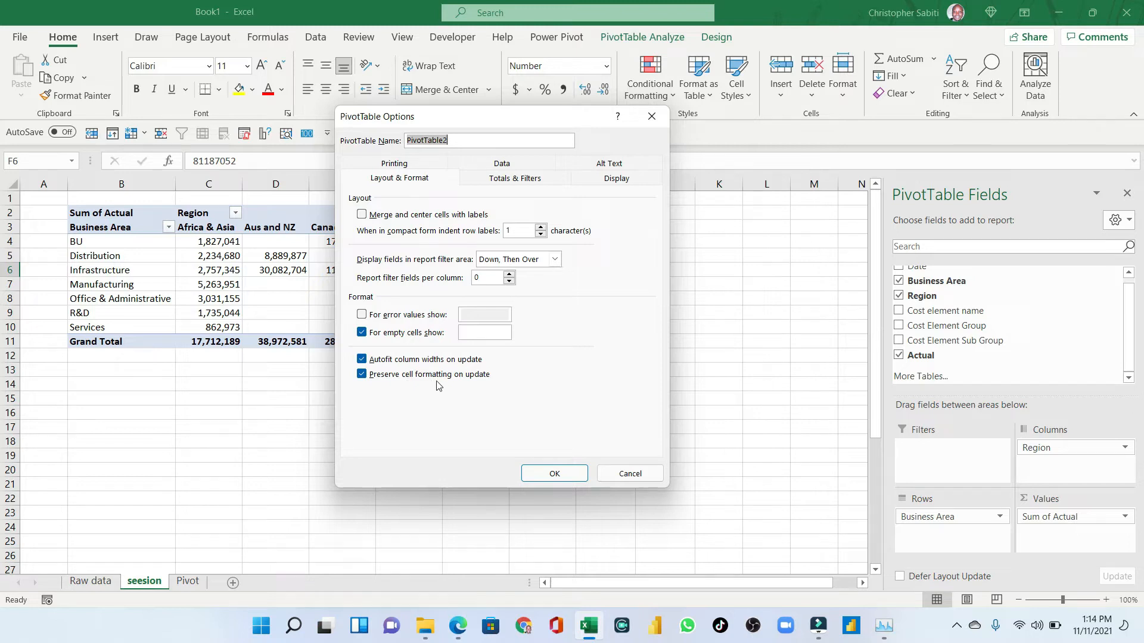
{"action": "left_click", "coordinate": [386, 360]}
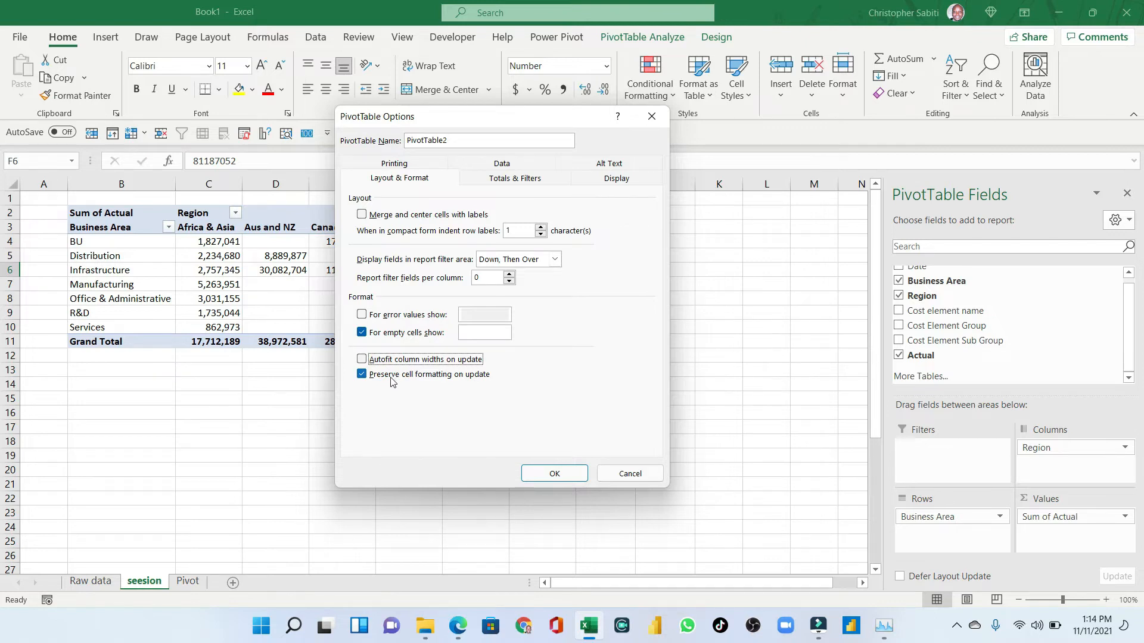
{"action": "left_click", "coordinate": [393, 377]}
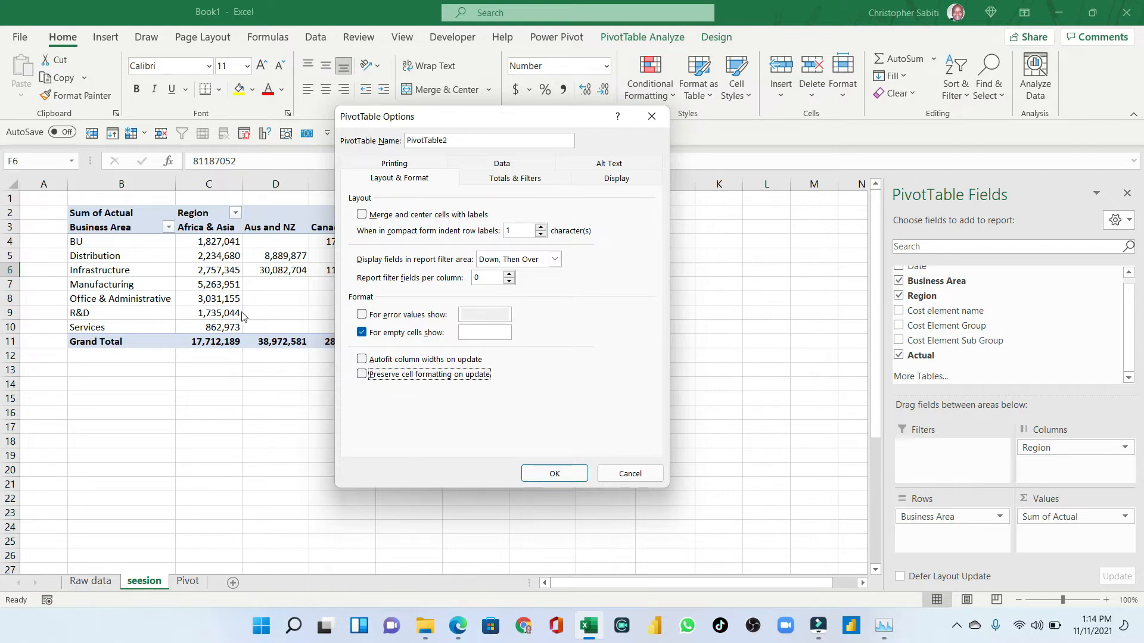
{"action": "left_click", "coordinate": [562, 473]}
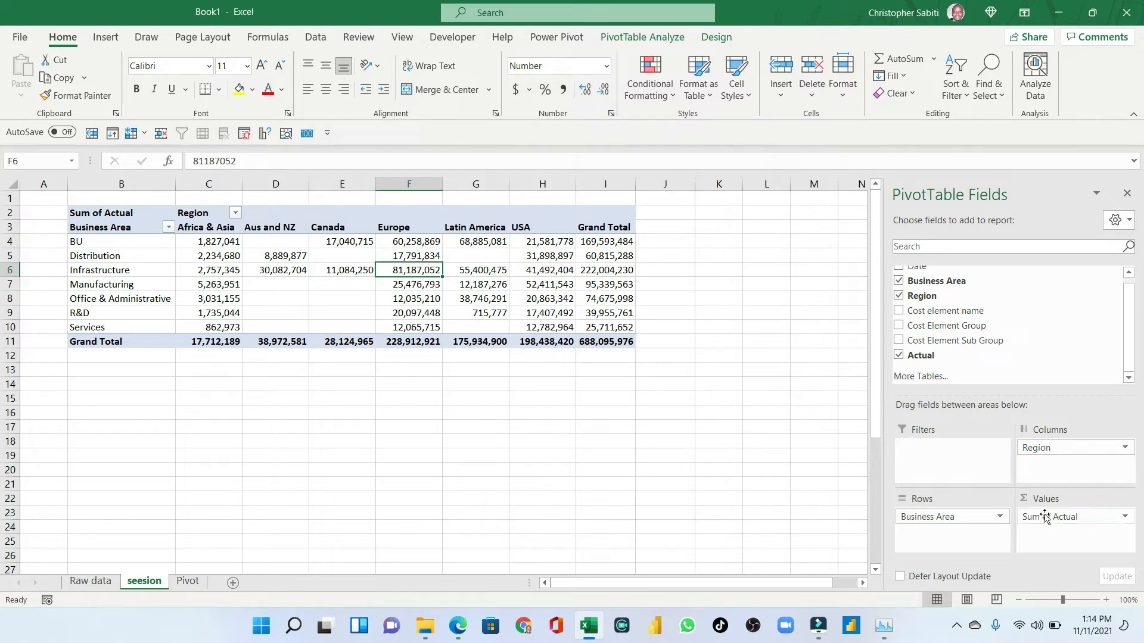
- Return Region to the pivot rows and Business Area to the columns
{"action": "mouse_move", "coordinate": [938, 517]}
{"action": "left_mouse_down"}
{"action": "mouse_move", "coordinate": [954, 524]}
{"action": "mouse_move", "coordinate": [1066, 470]}
{"action": "mouse_move", "coordinate": [943, 516]}
{"action": "left_mouse_up"}
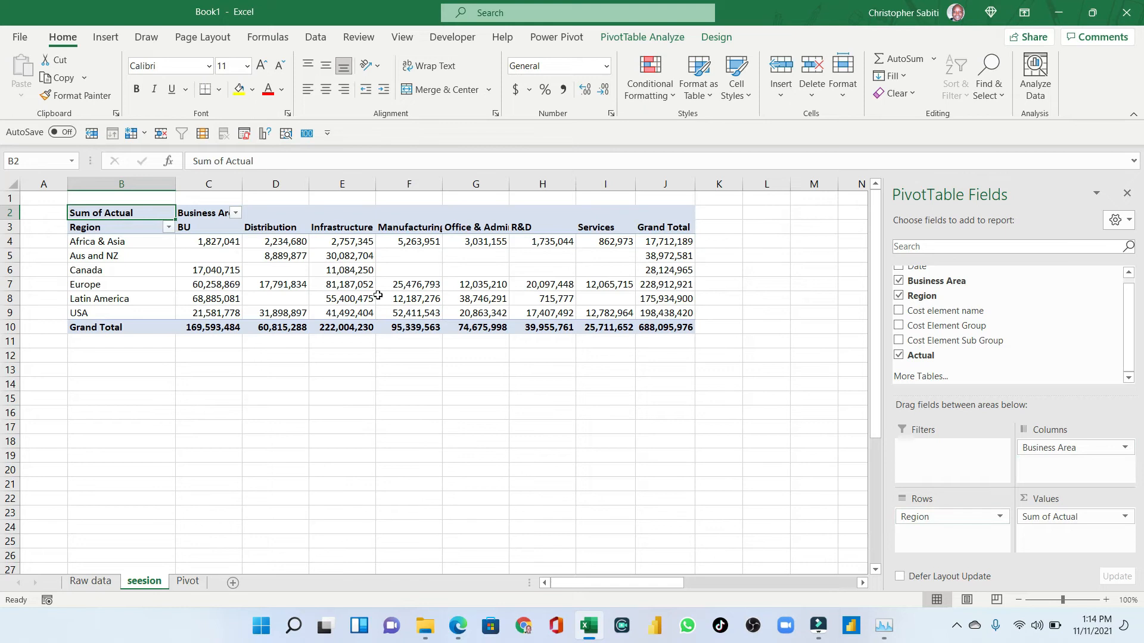
{"action": "mouse_move", "coordinate": [417, 306]}
{"action": "left_click", "coordinate": [241, 269]}
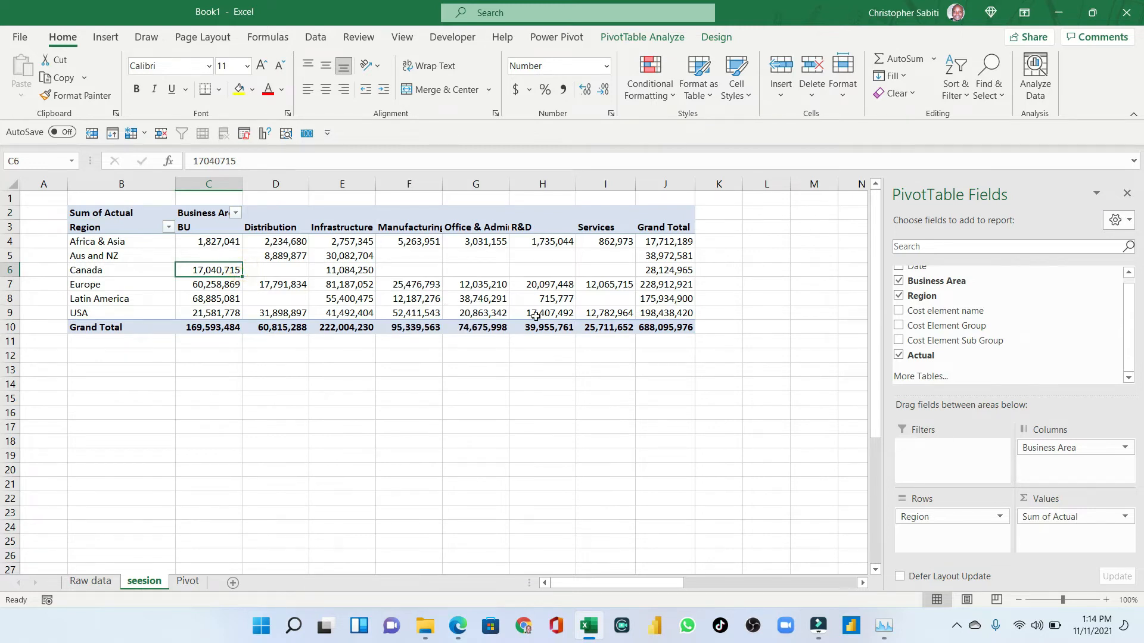
- Try adding a Date slicer from the field list, then delete it
{"action": "scroll", "coordinate": [947, 310], "scroll_direction": "up", "scroll_amount": 1}
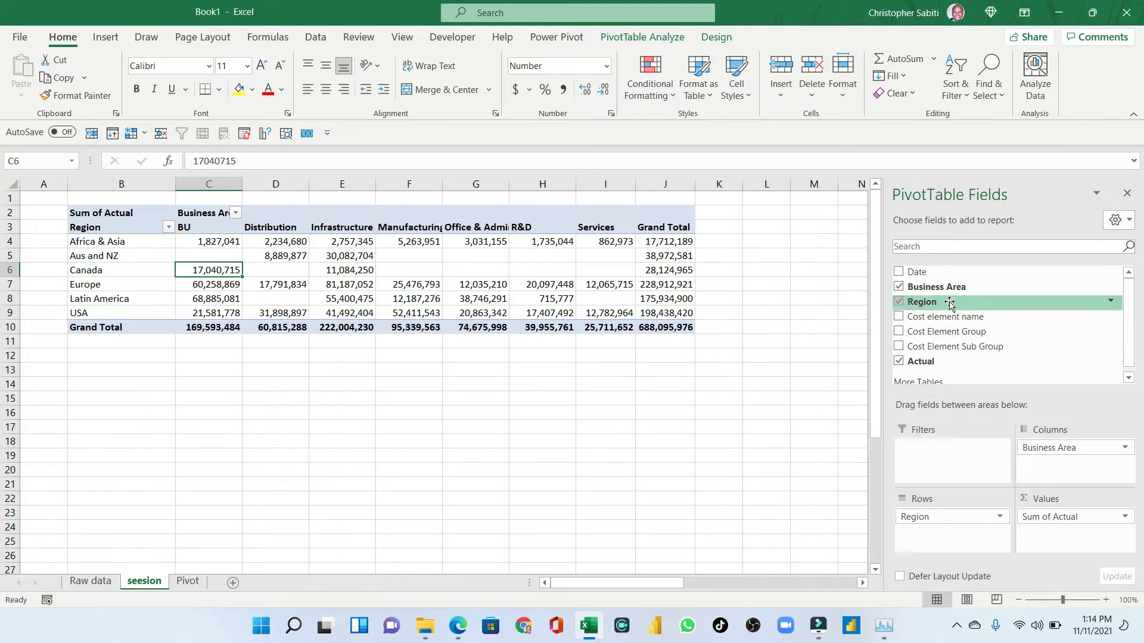
{"action": "right_click", "coordinate": [920, 277]}
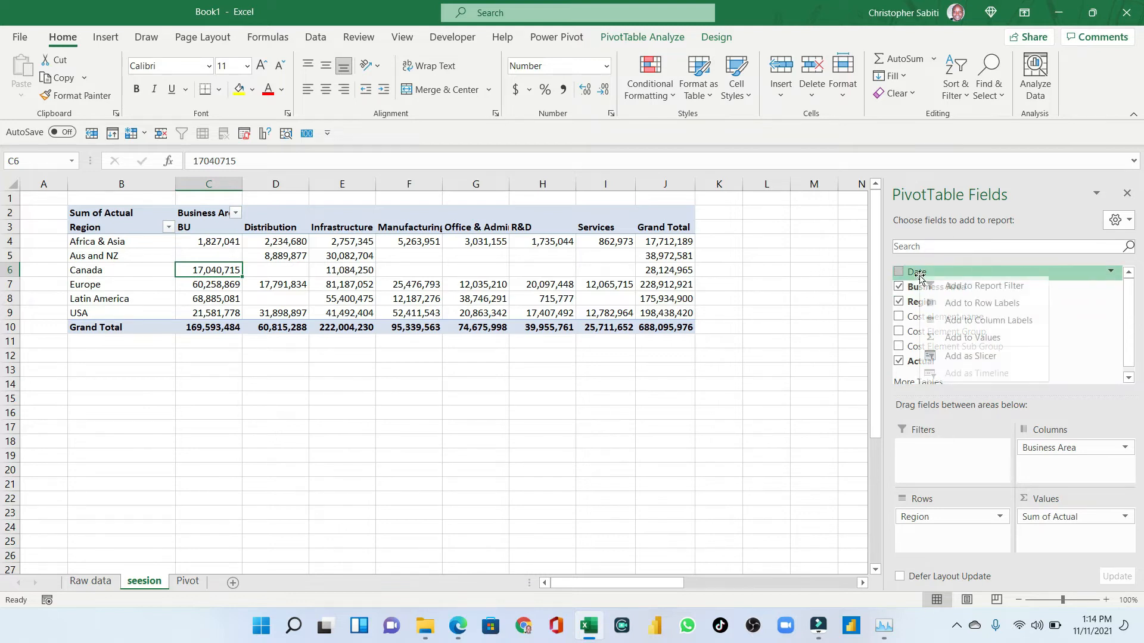
{"action": "left_click", "coordinate": [954, 357]}
{"action": "left_click_drag", "start_coordinate": [429, 301], "coordinate": [719, 361]}
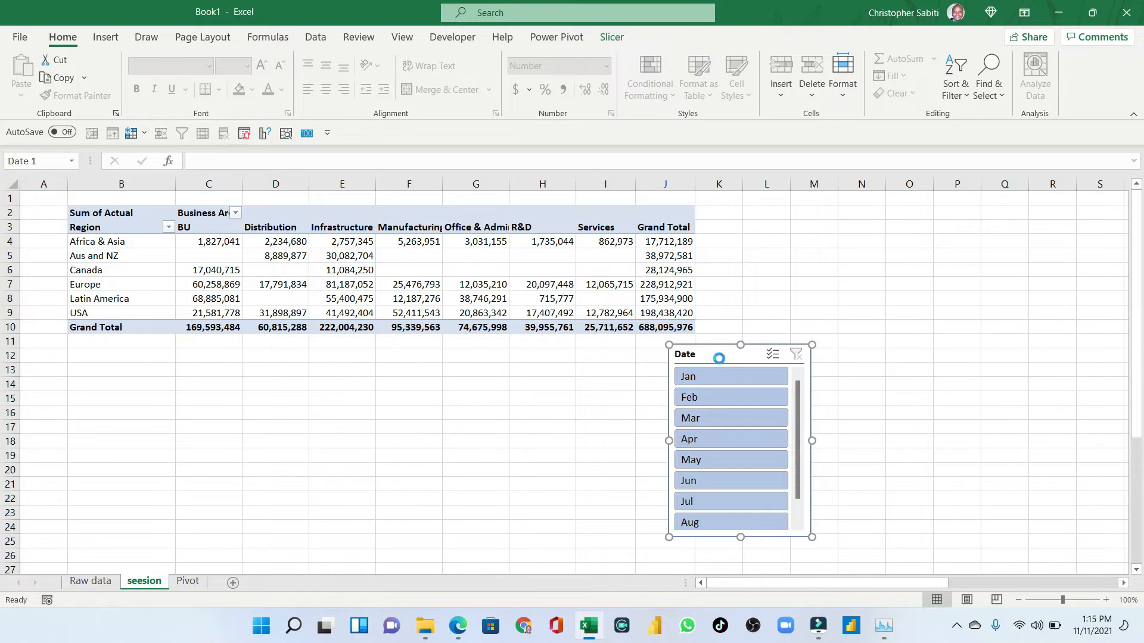
{"action": "key", "text": "Delete"}
{"action": "left_click", "coordinate": [325, 273]}
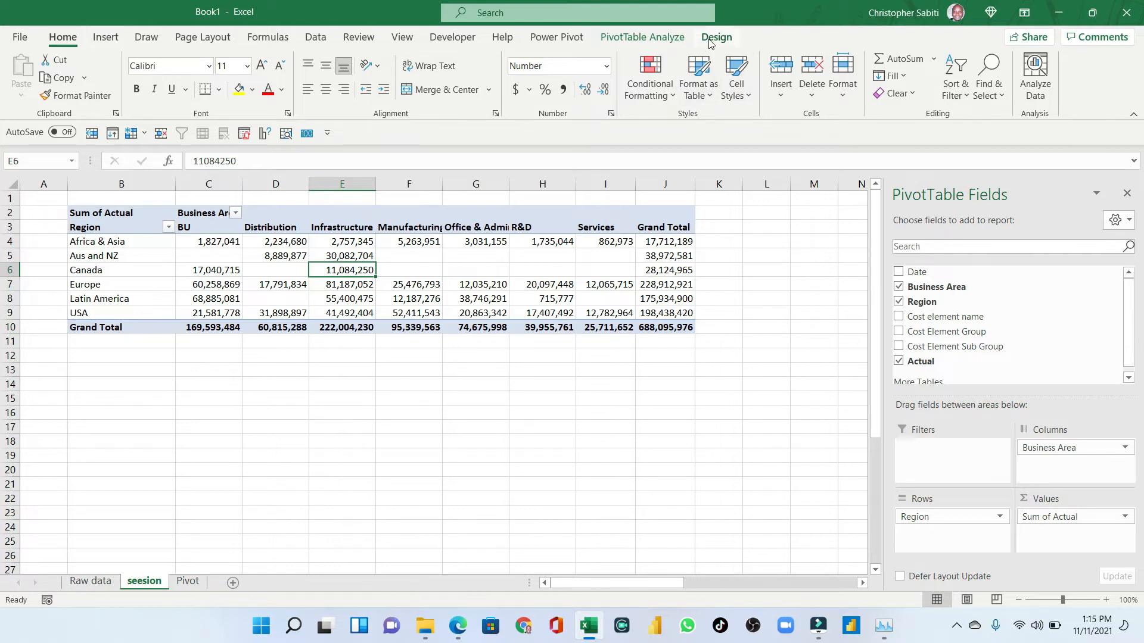
- Insert Date and Business Area slicers for the pivot table
{"action": "left_click", "coordinate": [649, 38]}
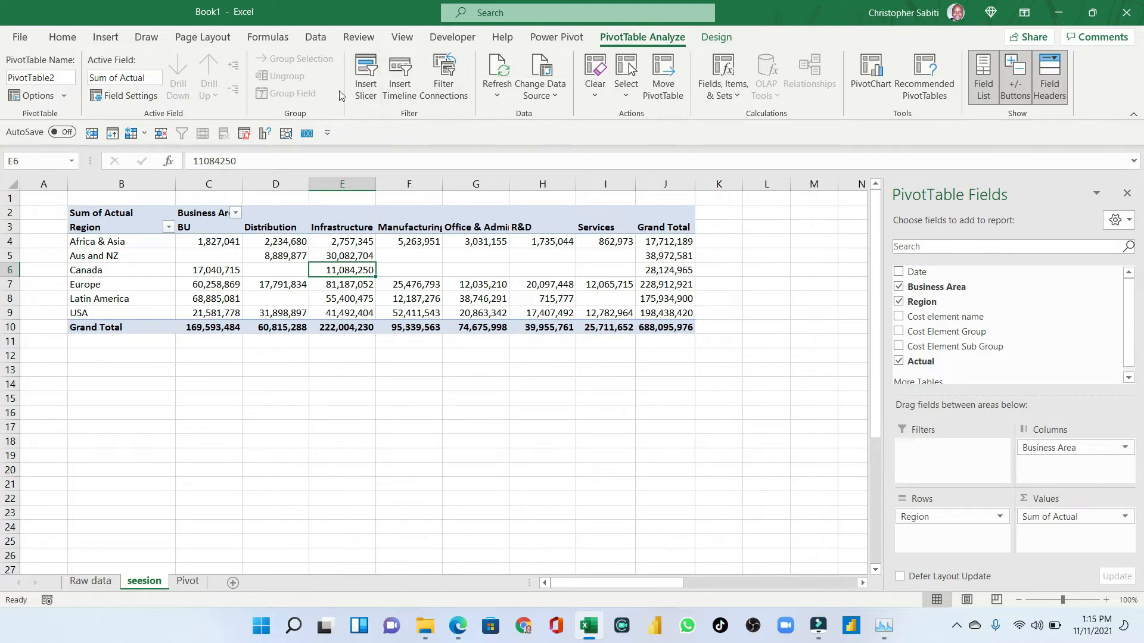
{"action": "left_click", "coordinate": [370, 81]}
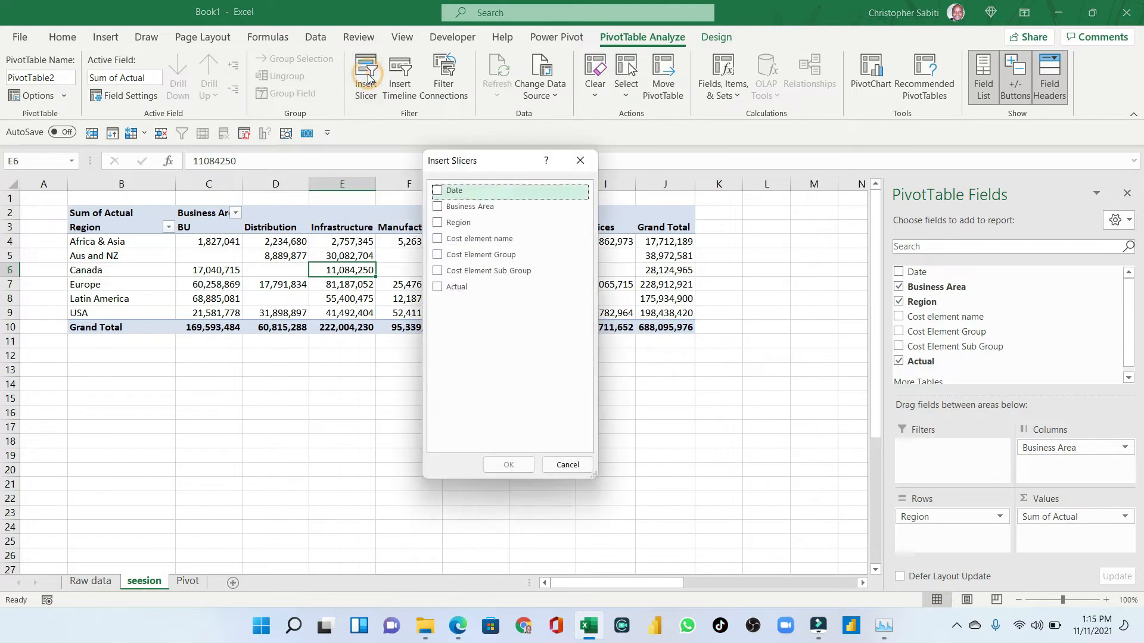
{"action": "left_click_drag", "start_coordinate": [481, 163], "coordinate": [715, 178]}
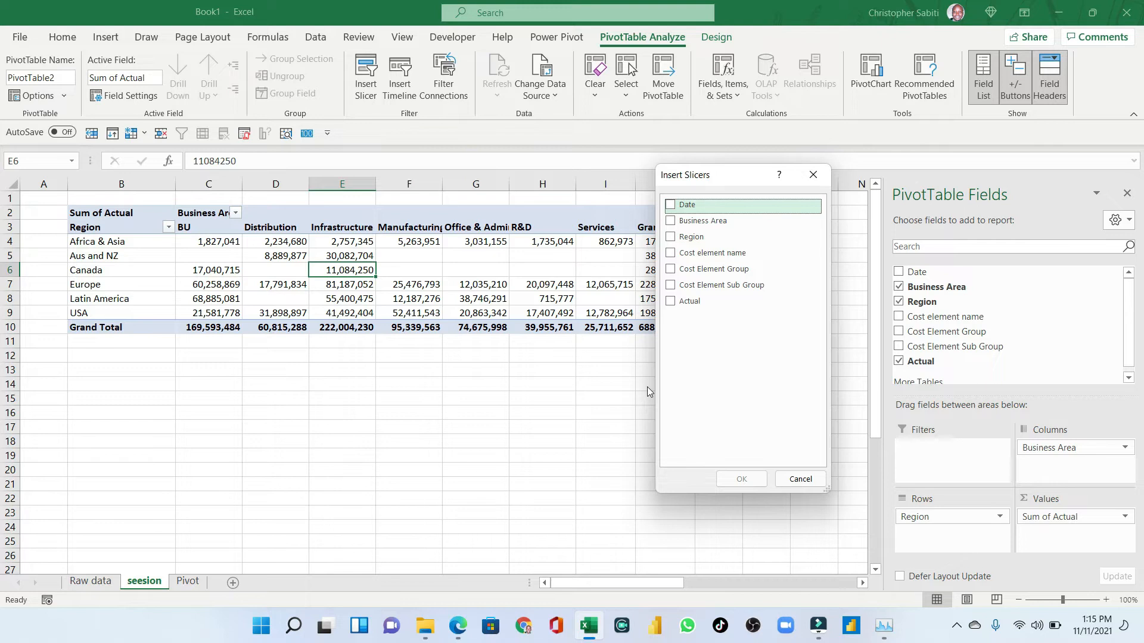
{"action": "left_click", "coordinate": [671, 206]}
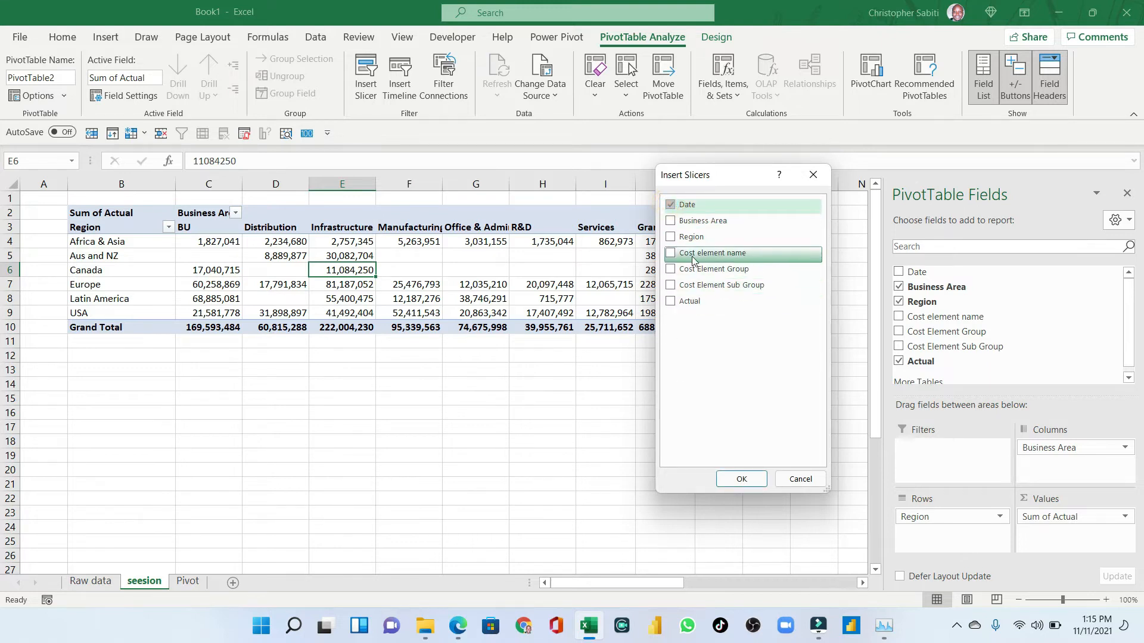
{"action": "left_click", "coordinate": [671, 221]}
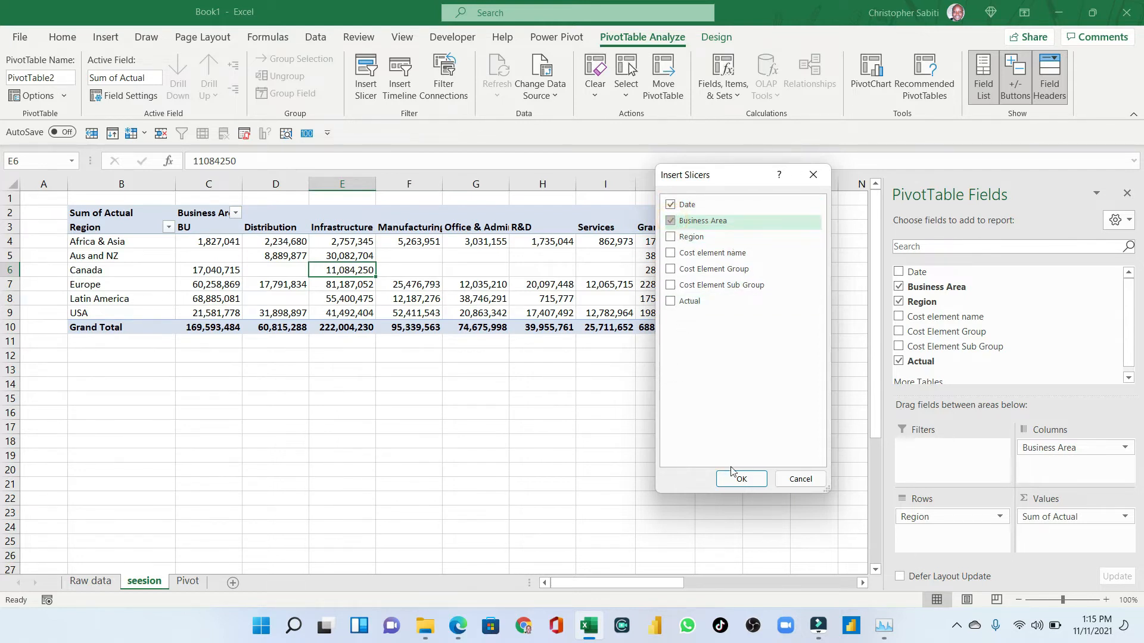
{"action": "left_click", "coordinate": [741, 480]}
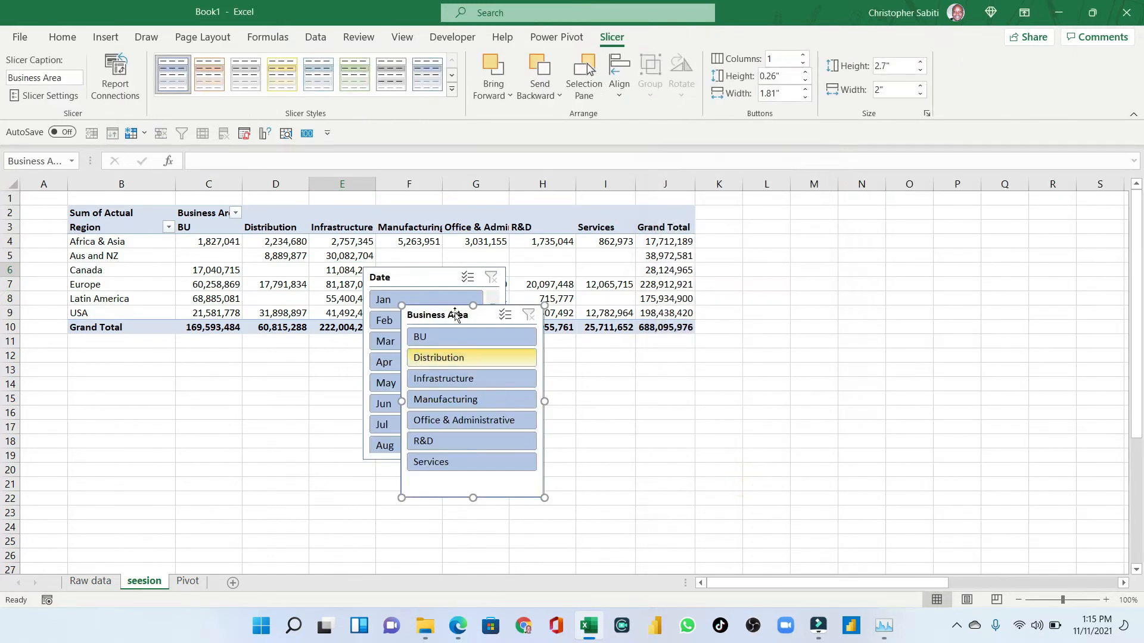
- Remove Business Area from the pivot columns and reposition the Date and Business Area slicers near the pivot
{"action": "left_click_drag", "start_coordinate": [448, 320], "coordinate": [576, 347]}
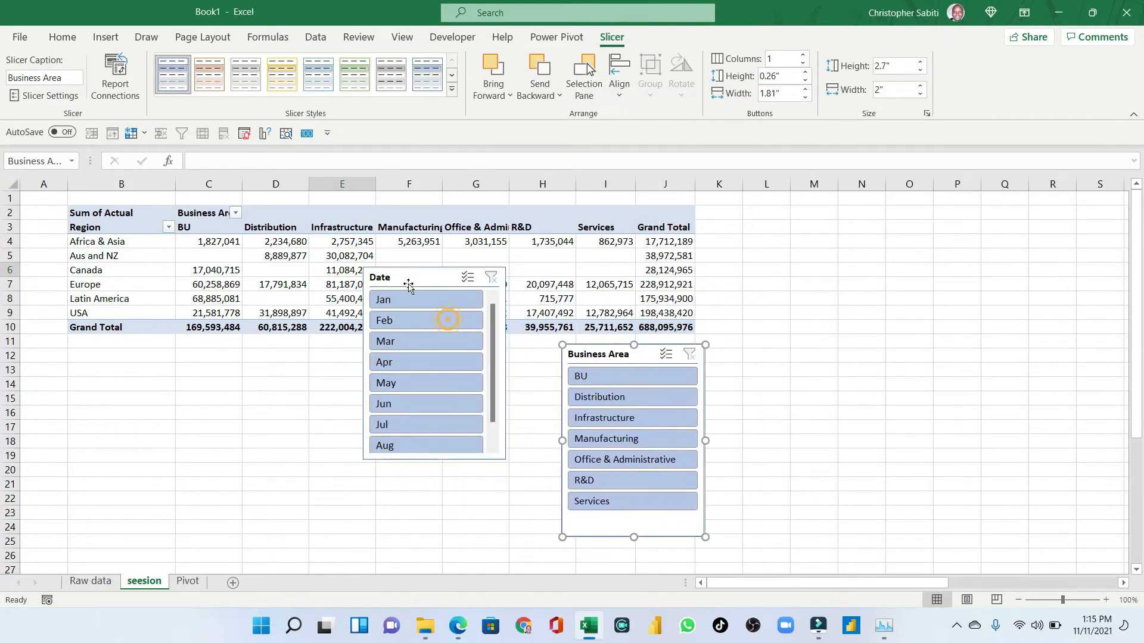
{"action": "left_click_drag", "start_coordinate": [407, 282], "coordinate": [383, 351]}
{"action": "left_click", "coordinate": [424, 258]}
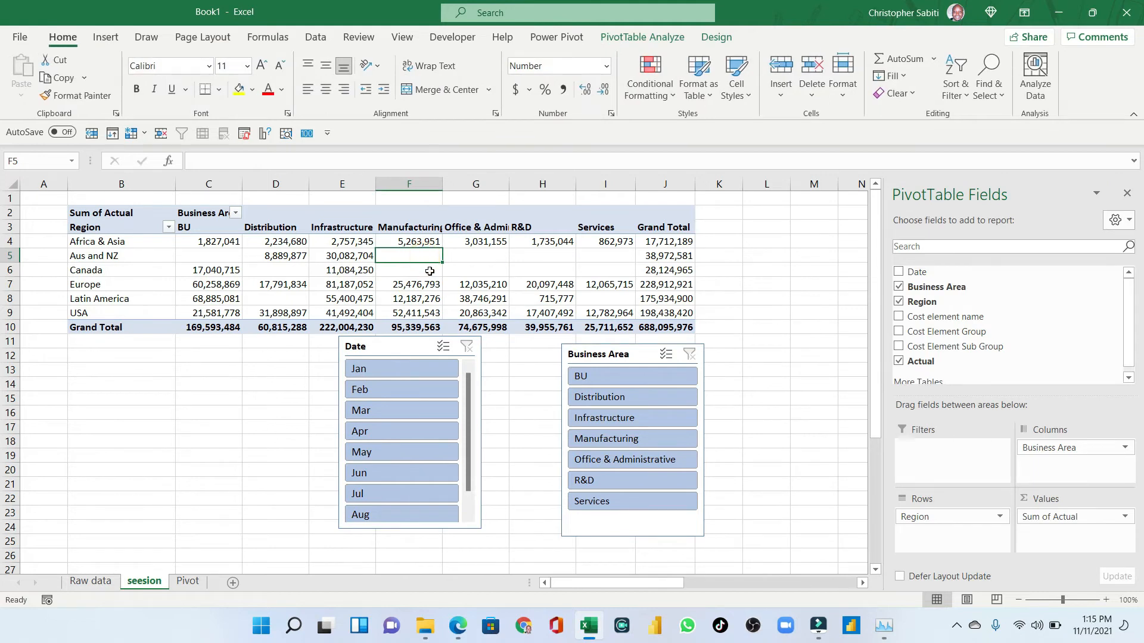
{"action": "left_click_drag", "start_coordinate": [1066, 454], "coordinate": [1046, 358]}
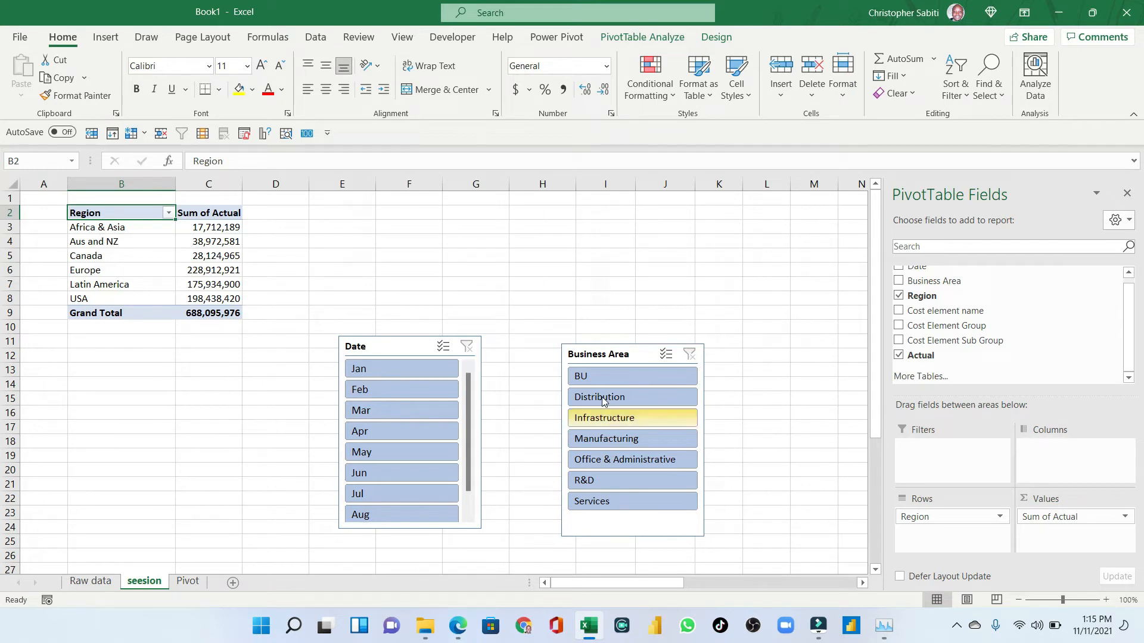
{"action": "left_click_drag", "start_coordinate": [613, 355], "coordinate": [613, 228]}
{"action": "left_click_drag", "start_coordinate": [367, 348], "coordinate": [409, 233]}
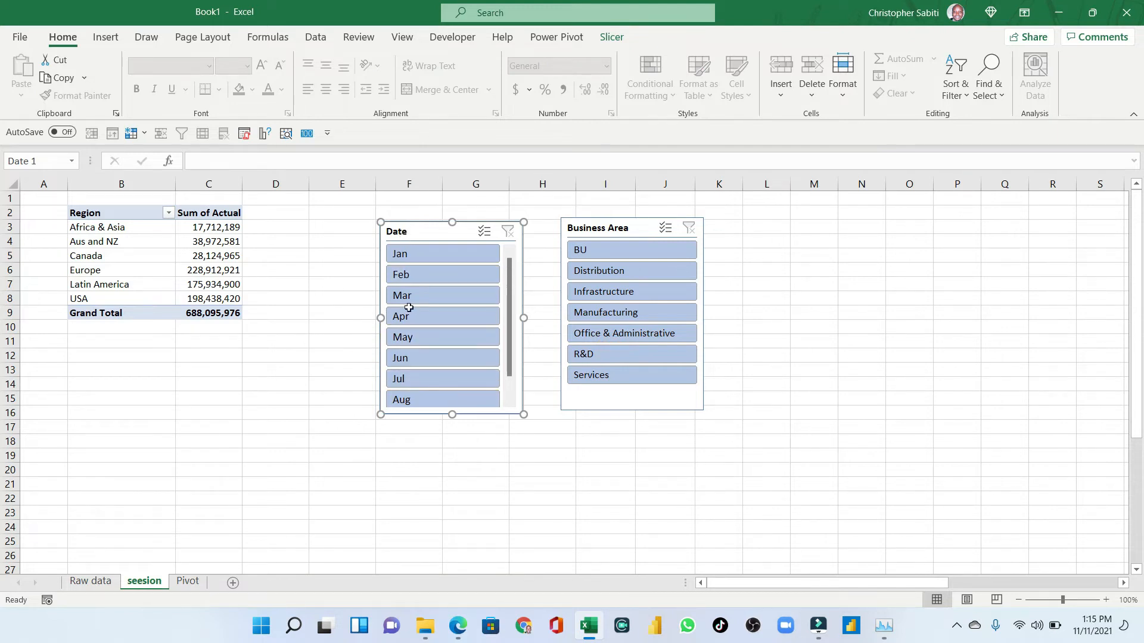
- Add a Region slicer from the pivot field list
{"action": "left_click", "coordinate": [157, 242]}
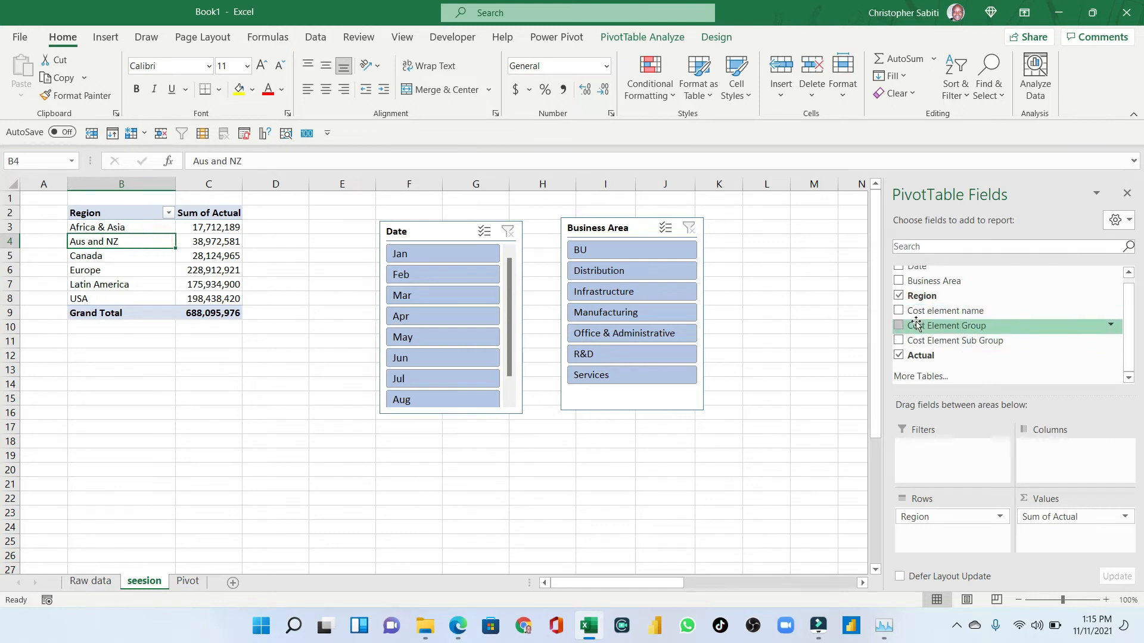
{"action": "scroll", "coordinate": [917, 322], "scroll_direction": "up", "scroll_amount": 1}
{"action": "right_click", "coordinate": [933, 288]}
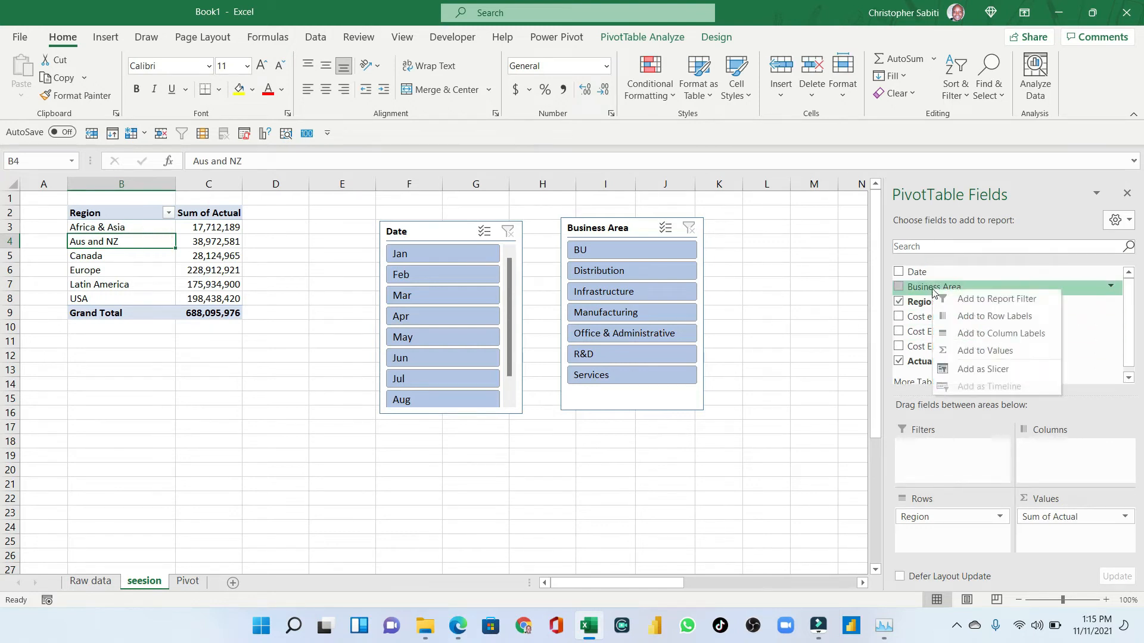
{"action": "right_click", "coordinate": [912, 302]}
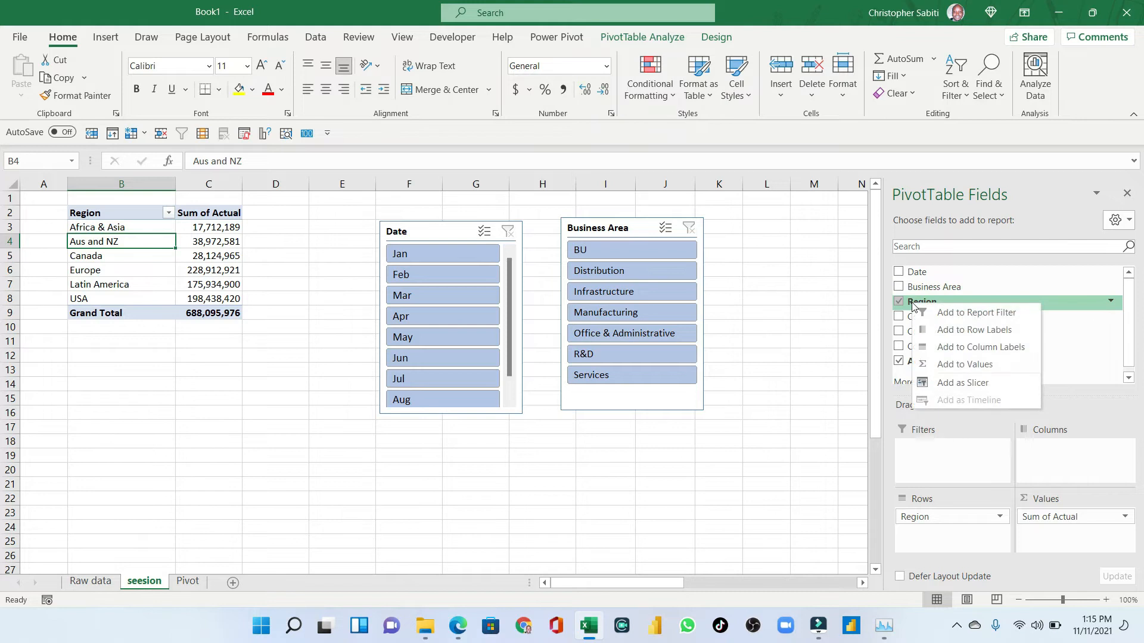
{"action": "left_click", "coordinate": [950, 384]}
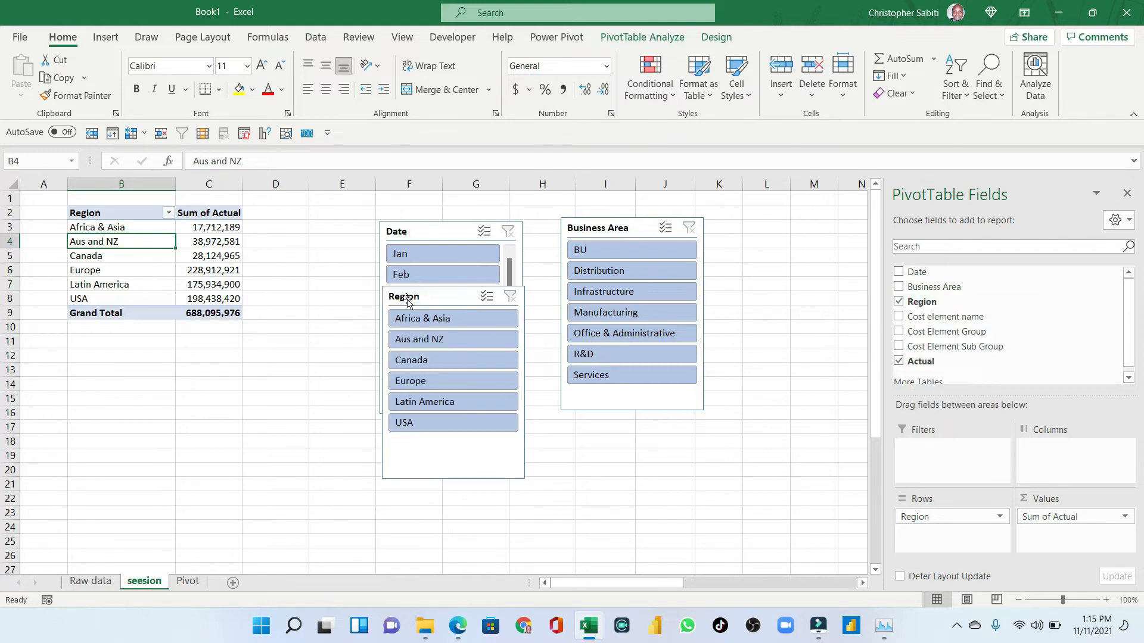
- Reposition the Region slicer and move the Date slicer to the right of the Business Area slicer
{"action": "left_click_drag", "start_coordinate": [403, 298], "coordinate": [292, 322]}
{"action": "left_click_drag", "start_coordinate": [440, 231], "coordinate": [747, 243]}
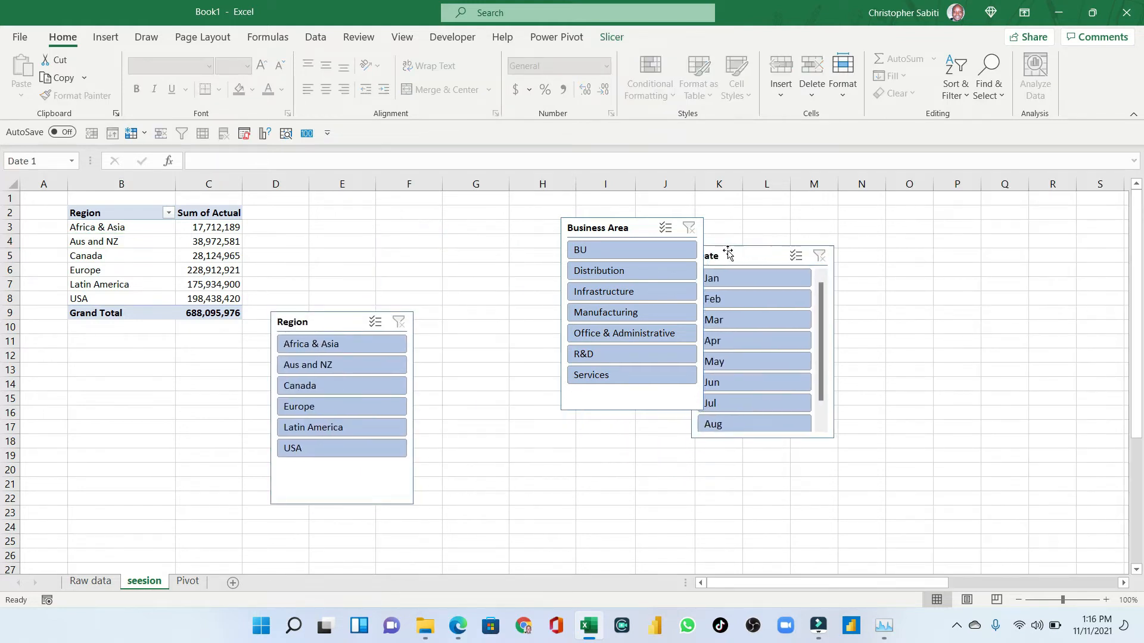
{"action": "left_click_drag", "start_coordinate": [322, 325], "coordinate": [411, 258]}
- Filter the Region slicer to Aus and NZ, Canada and Latin America, and check the pivot's Region filter list
{"action": "left_click", "coordinate": [417, 277]}
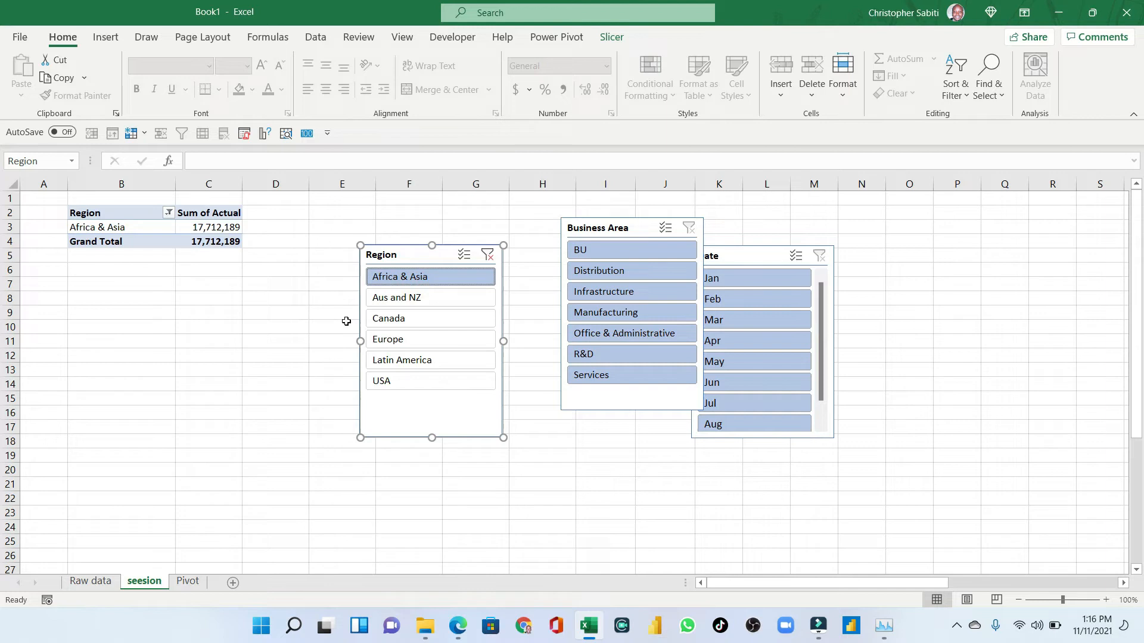
{"action": "left_click", "coordinate": [407, 303]}
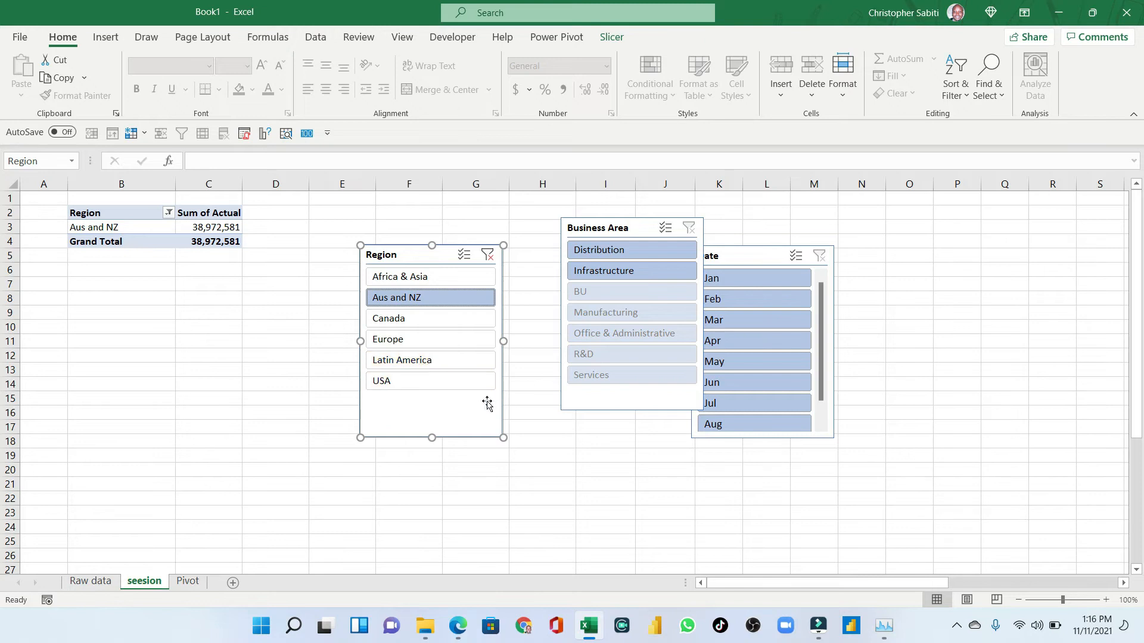
{"action": "left_click", "coordinate": [396, 317], "text": "ctrl"}
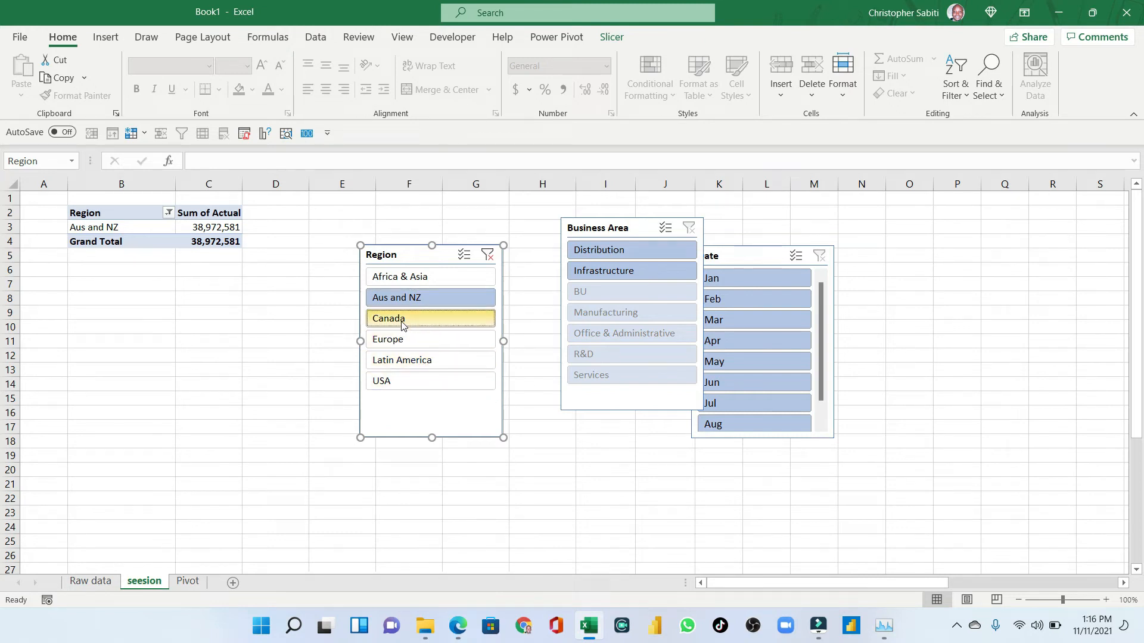
{"action": "left_click", "coordinate": [414, 360], "text": "ctrl"}
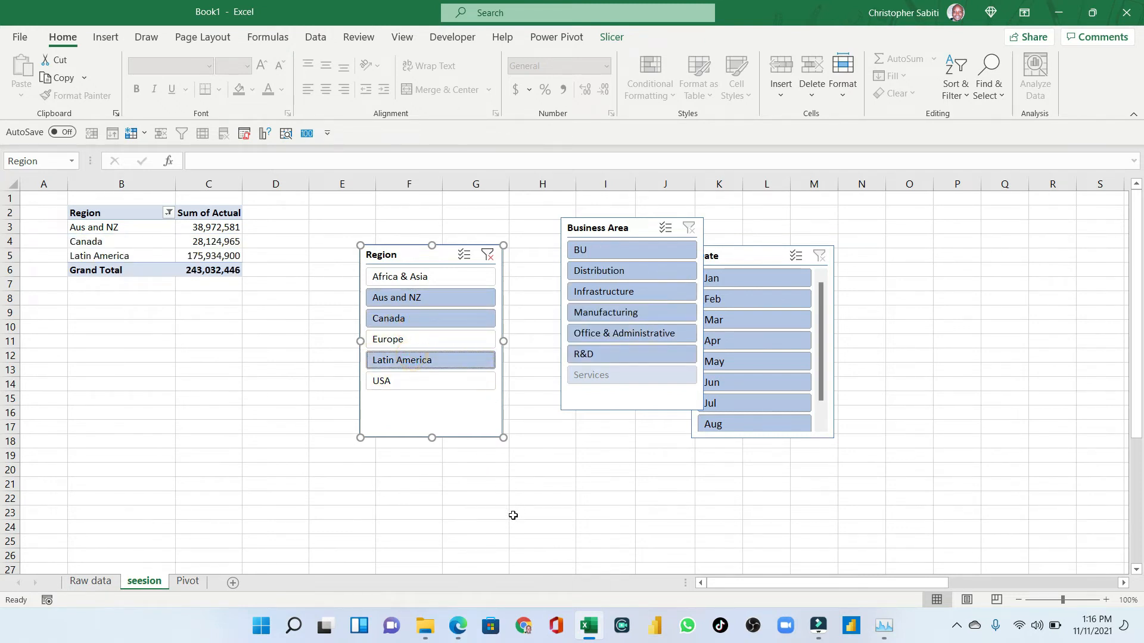
{"action": "left_click", "coordinate": [169, 214]}
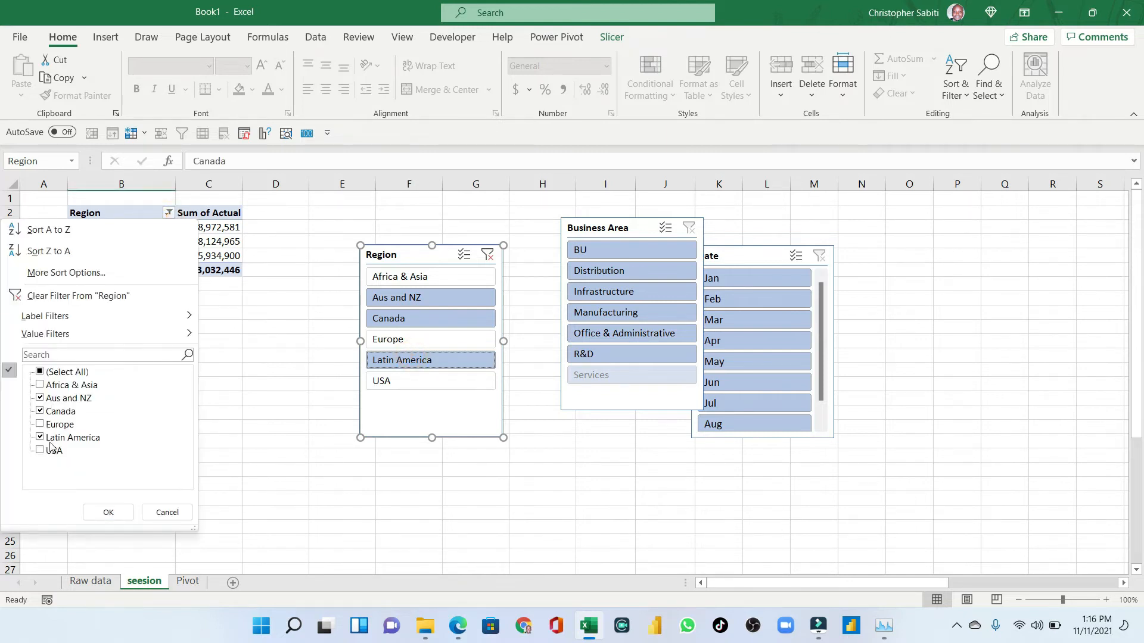
{"action": "left_click", "coordinate": [107, 512]}
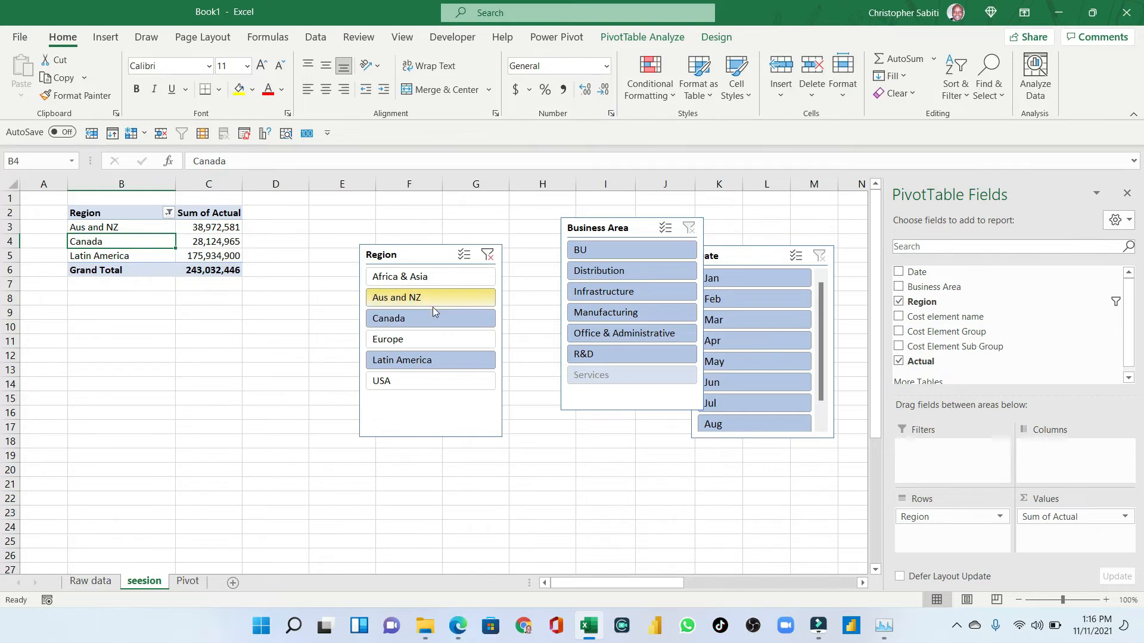
- Clear the Region slicer's filter and delete the Region slicer
{"action": "left_click", "coordinate": [488, 254]}
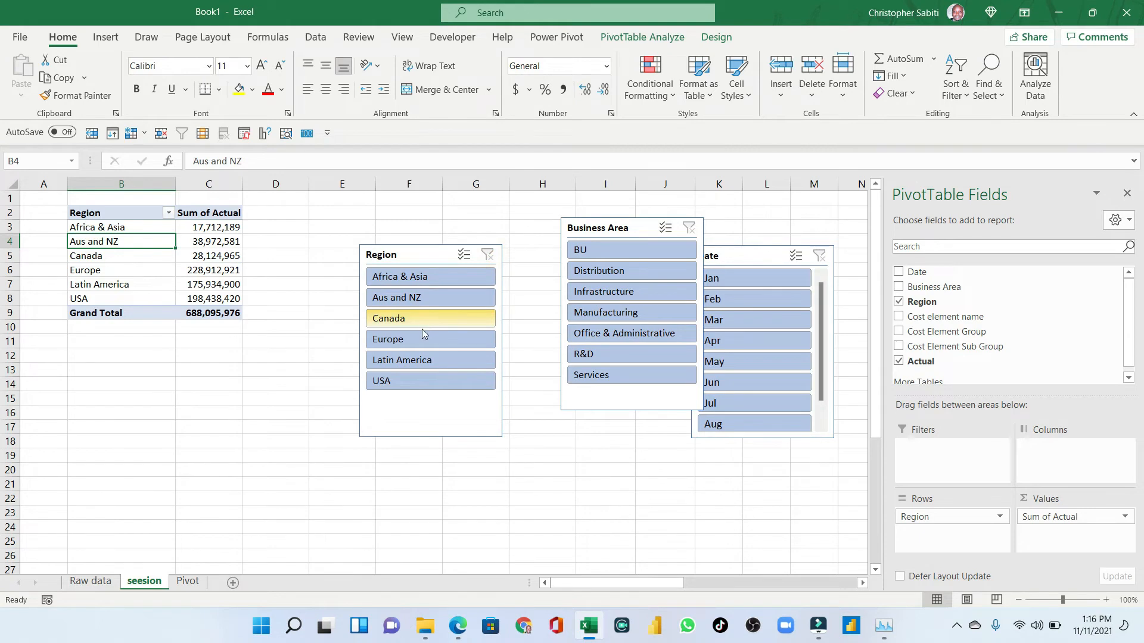
{"action": "left_click", "coordinate": [410, 256]}
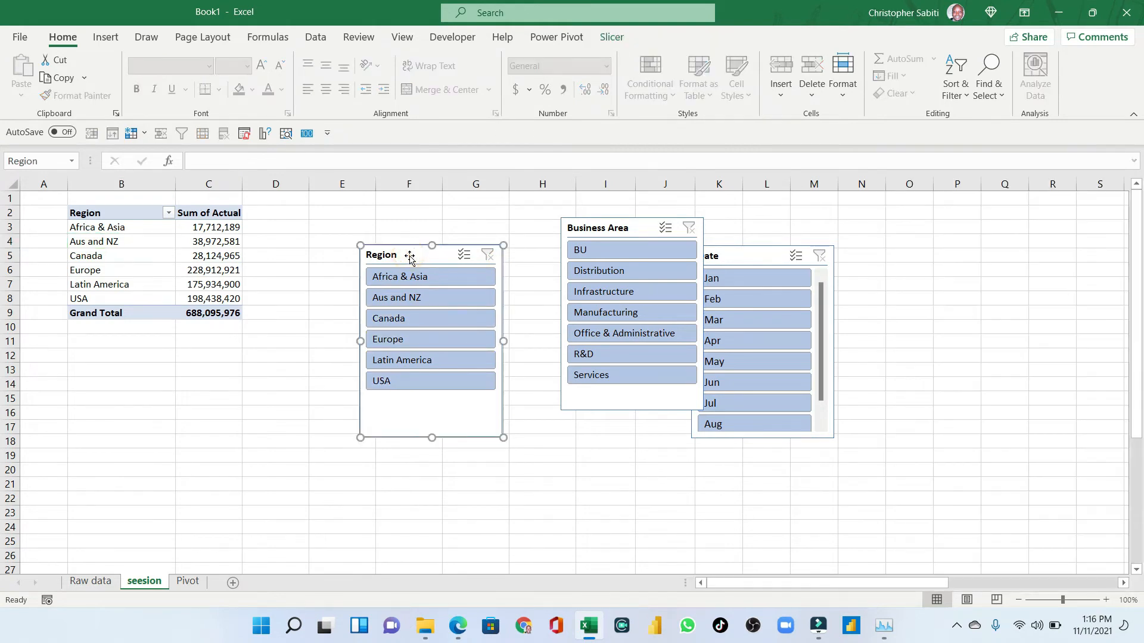
{"action": "key", "text": "Delete"}
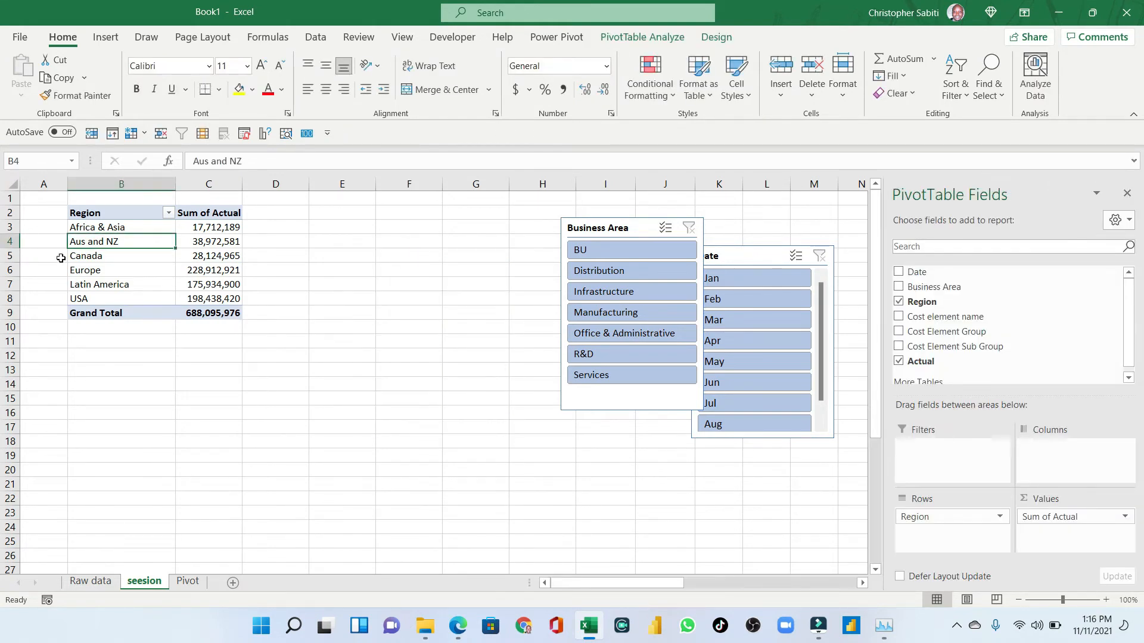
- Place the Business Area and Date slicers side by side to the right of the pivot table
{"action": "left_click_drag", "start_coordinate": [646, 229], "coordinate": [431, 247]}
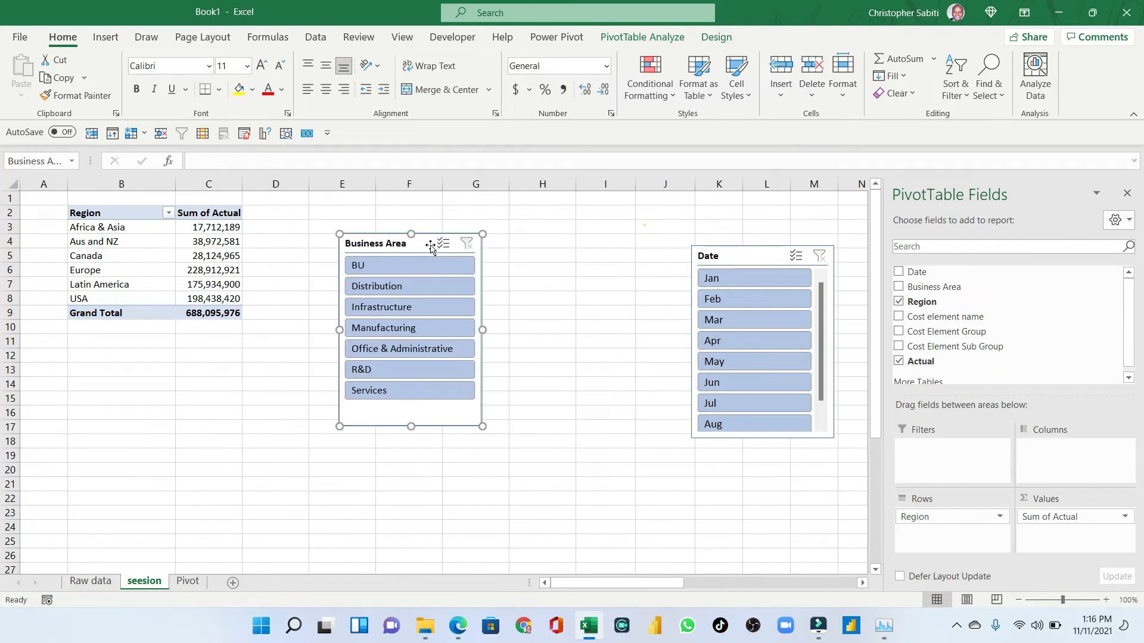
{"action": "left_click_drag", "start_coordinate": [734, 256], "coordinate": [544, 244]}
{"action": "left_click_drag", "start_coordinate": [363, 246], "coordinate": [341, 236]}
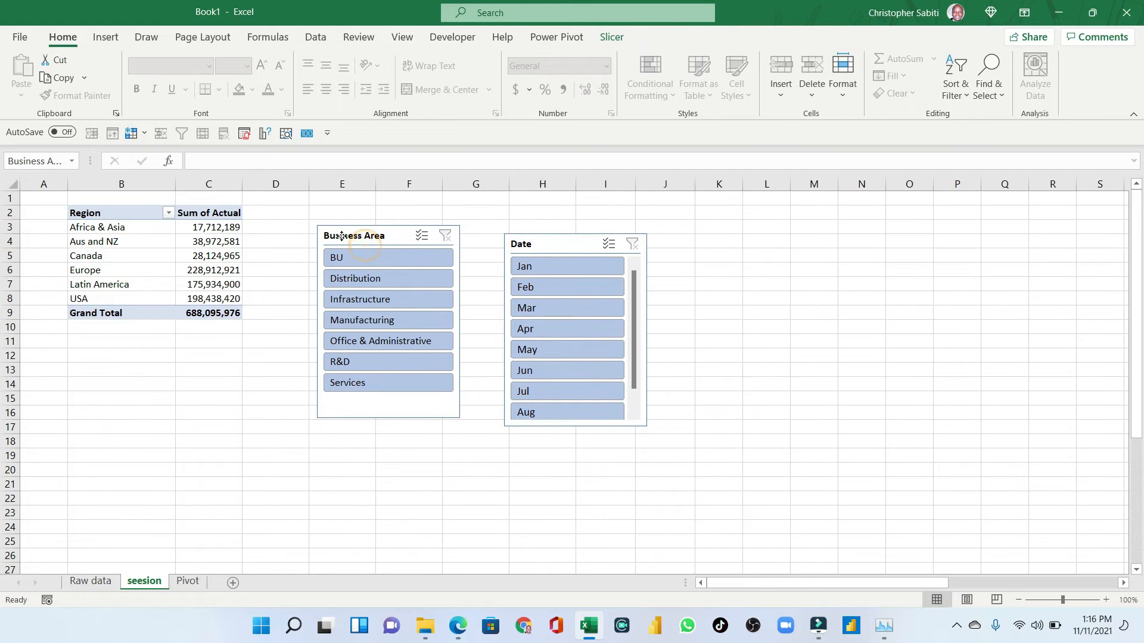
{"action": "left_click", "coordinate": [139, 257]}
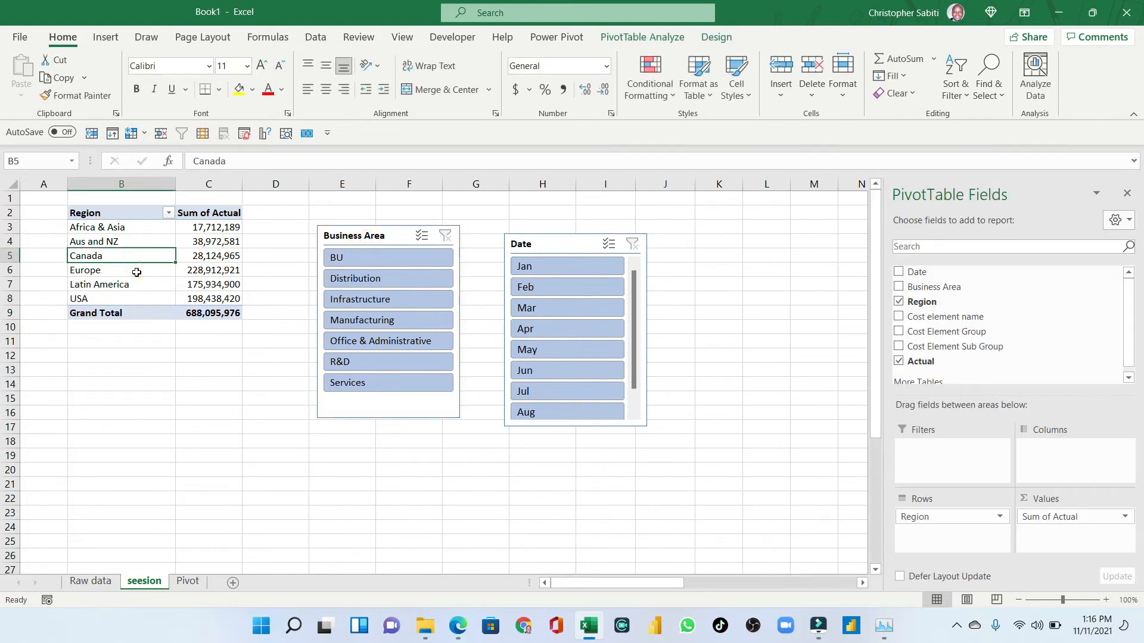
- Apply an orange Medium PivotTable style to the pivot table
{"action": "left_click_drag", "start_coordinate": [95, 217], "coordinate": [208, 313]}
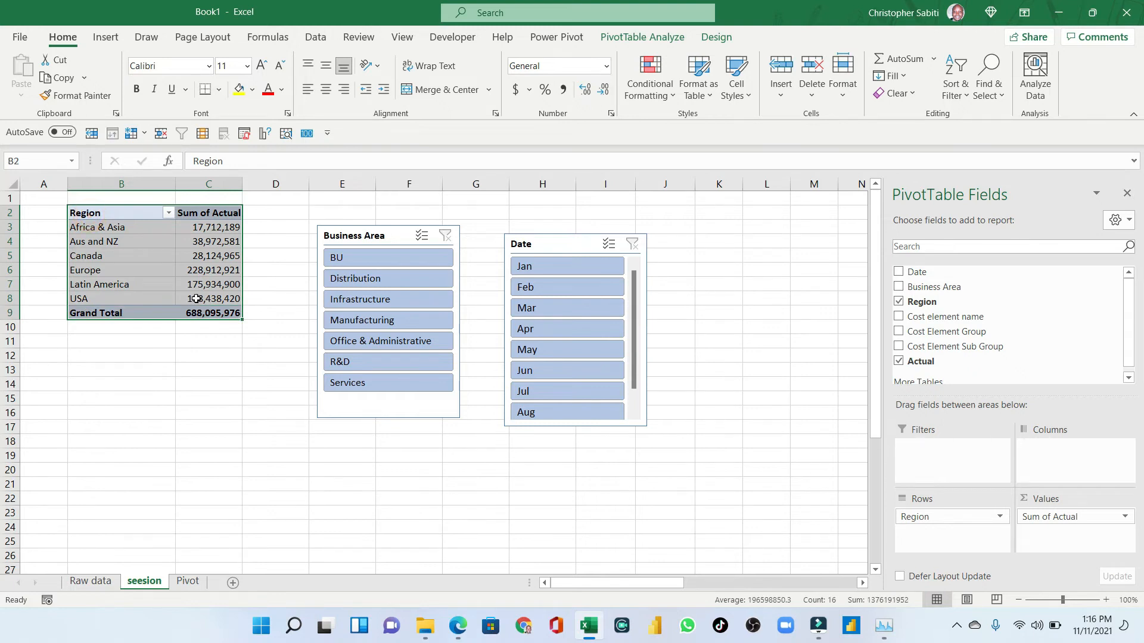
{"action": "left_click", "coordinate": [715, 37]}
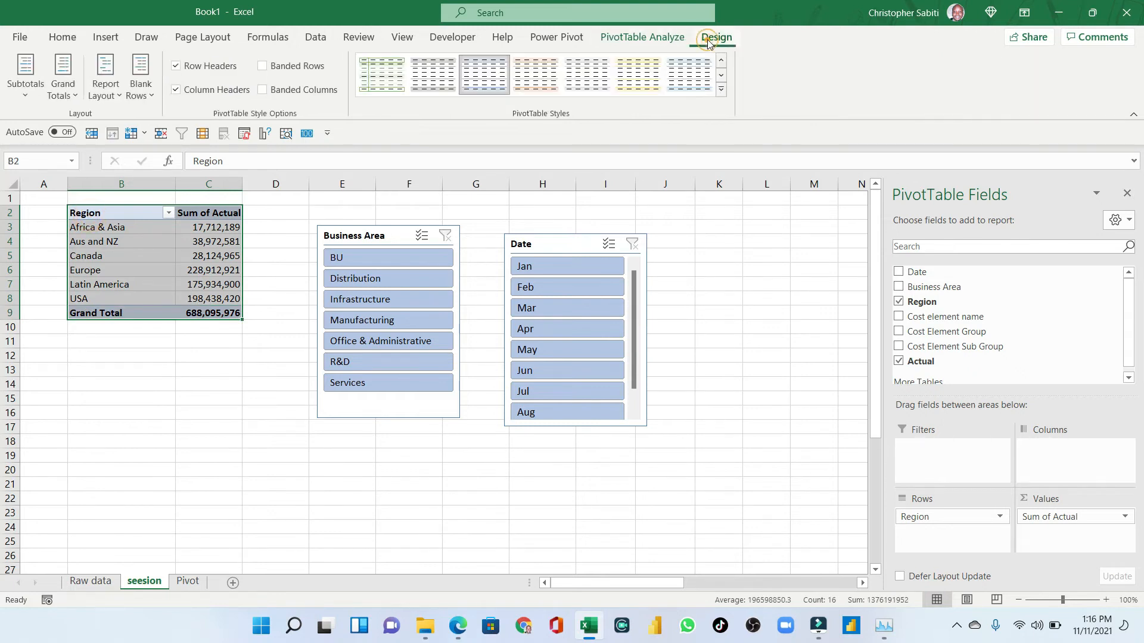
{"action": "left_click", "coordinate": [723, 105]}
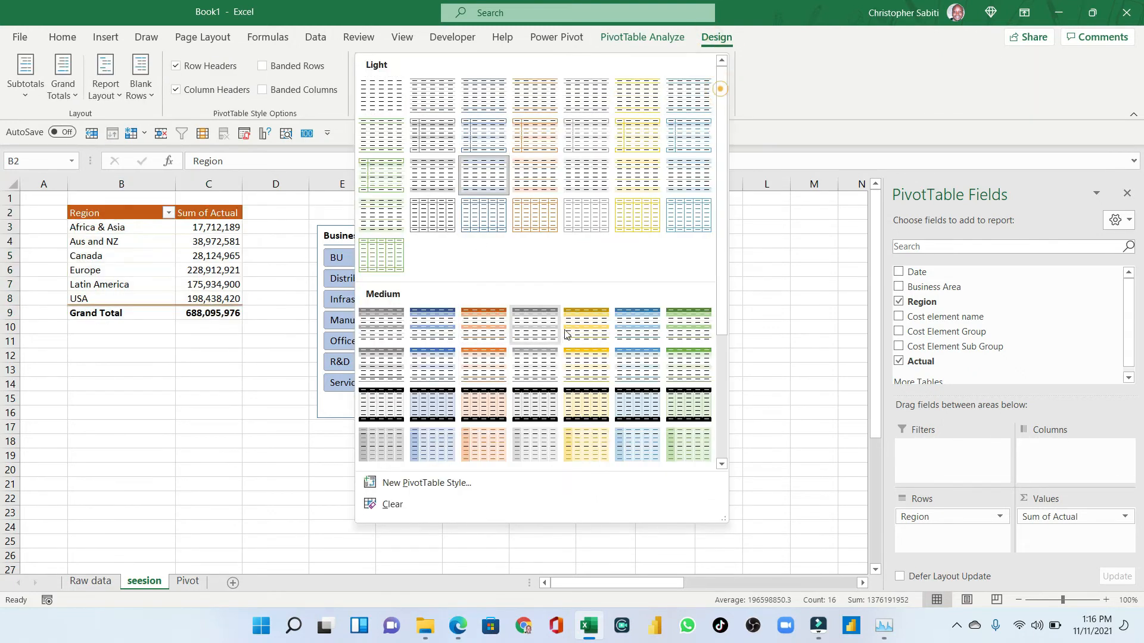
{"action": "left_click", "coordinate": [480, 327]}
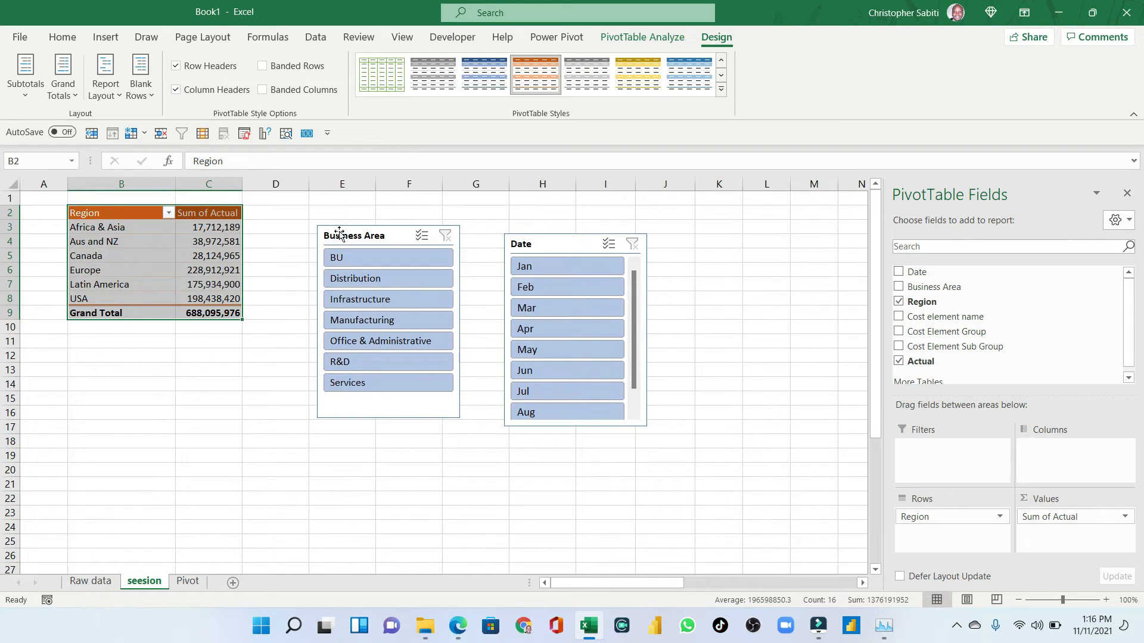
- Apply the orange Dark slicer style to the Business Area slicer
{"action": "left_click", "coordinate": [377, 239]}
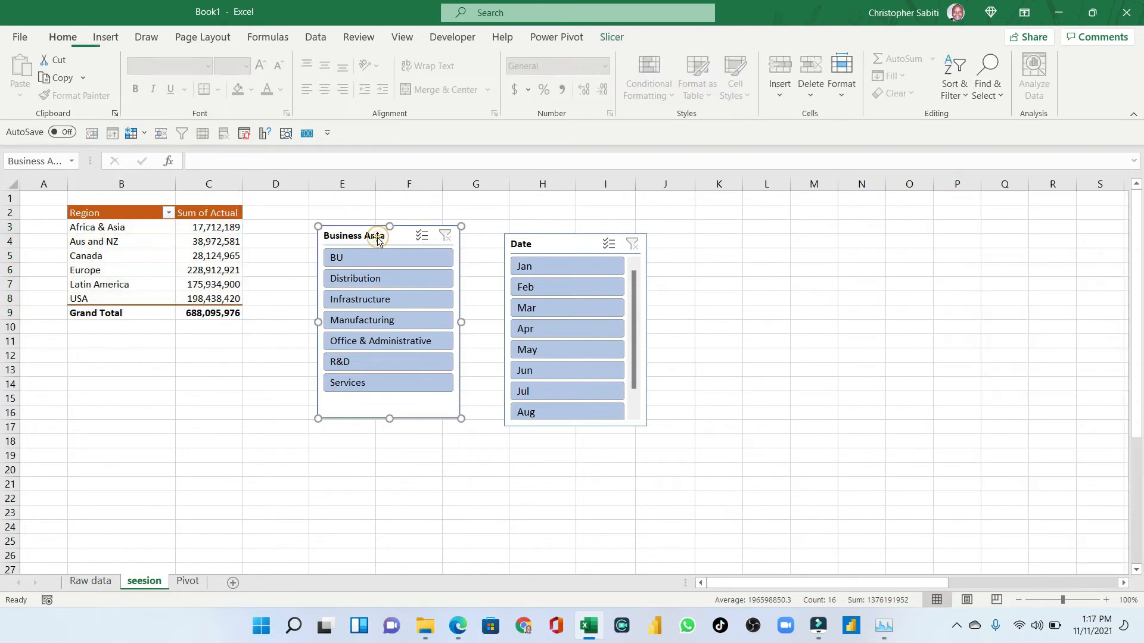
{"action": "left_click", "coordinate": [611, 37]}
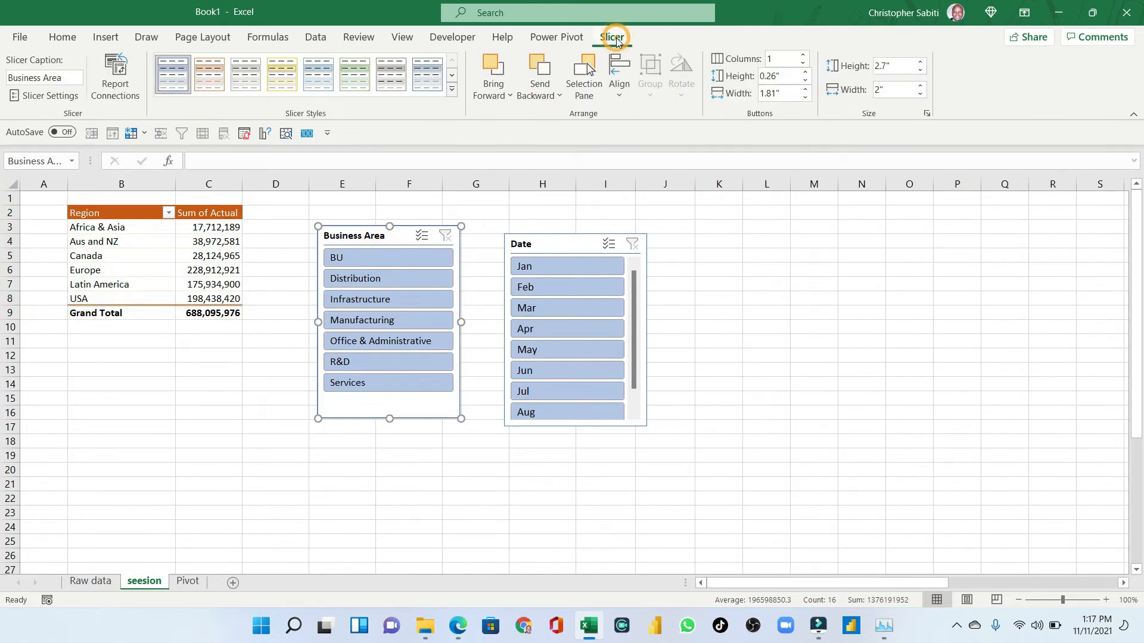
{"action": "left_click", "coordinate": [452, 89]}
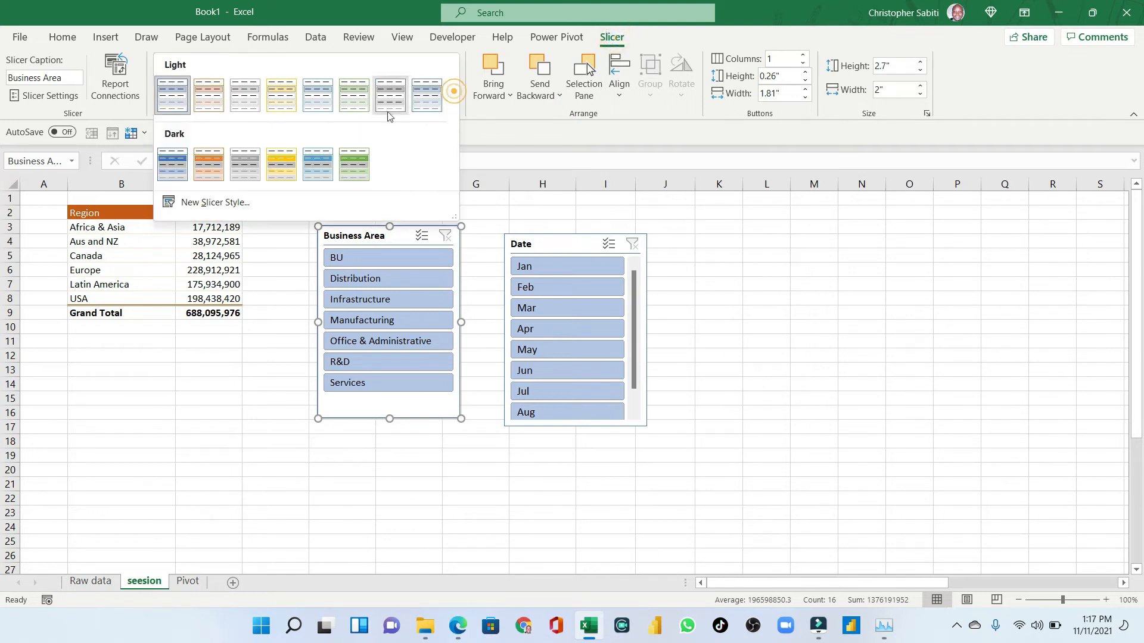
{"action": "left_click", "coordinate": [208, 165]}
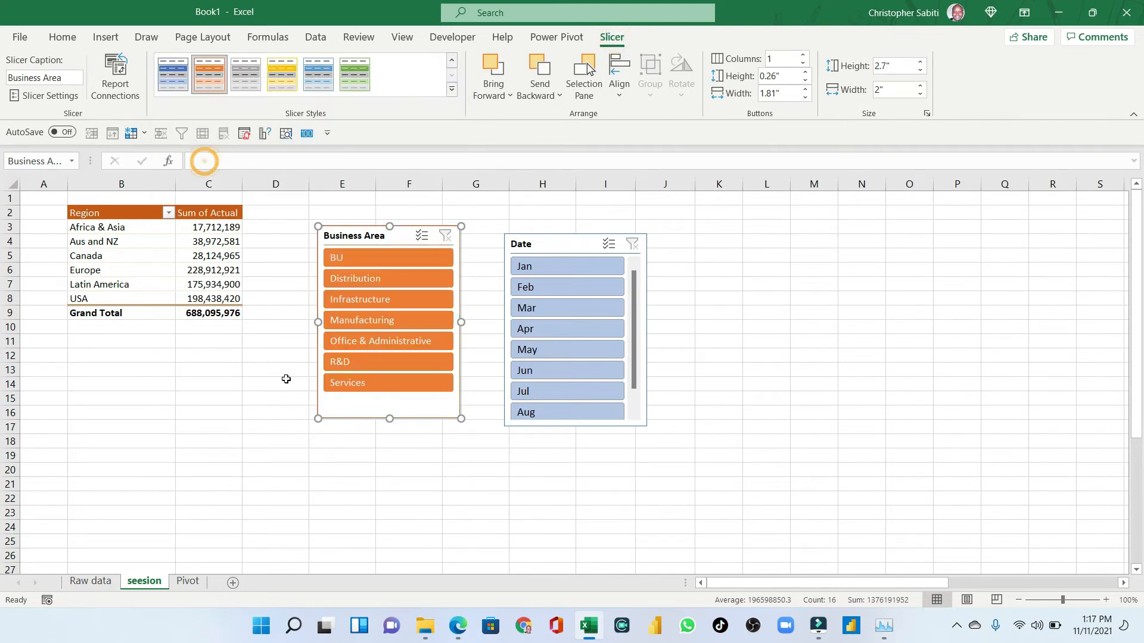
- Resize the Business Area slicer to about 2.68 inches high and 2.24 inches wide
{"action": "left_click_drag", "start_coordinate": [389, 419], "coordinate": [390, 398]}
{"action": "left_click_drag", "start_coordinate": [461, 312], "coordinate": [478, 312]}
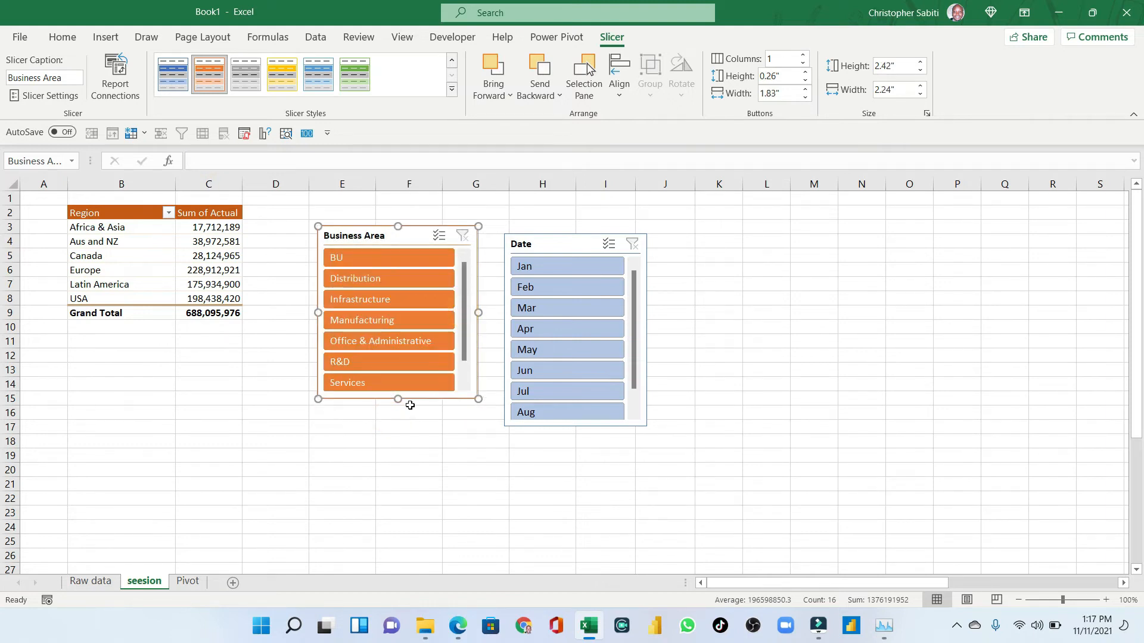
{"action": "left_click_drag", "start_coordinate": [401, 401], "coordinate": [398, 417]}
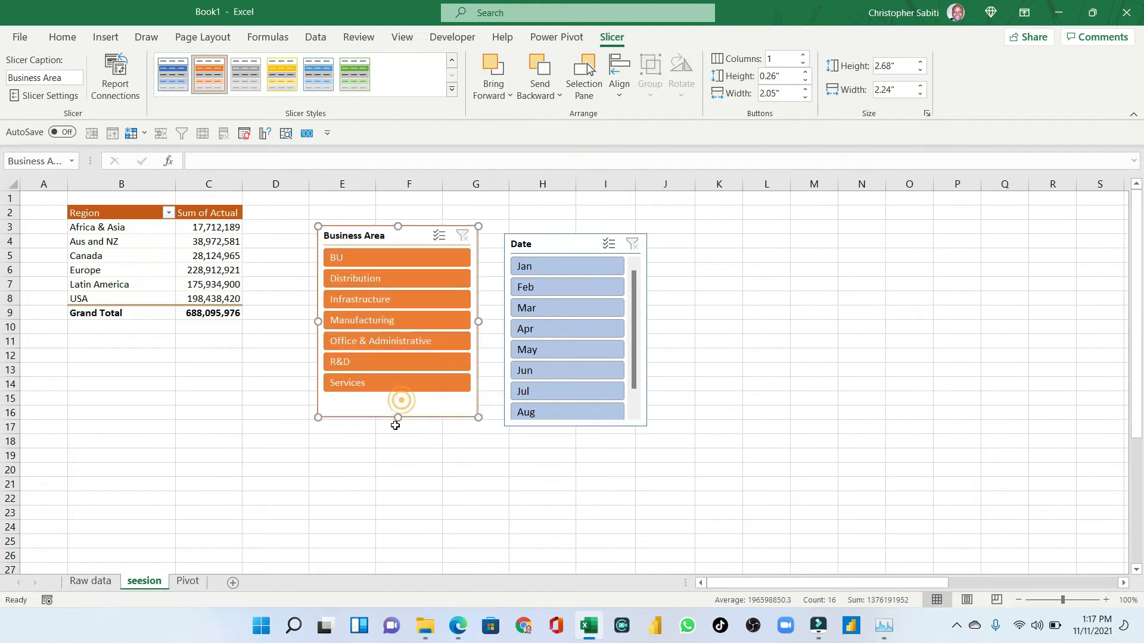
- Apply the orange Dark slicer style to the Date slicer and lengthen it to about 3.16 inches high
{"action": "left_click", "coordinate": [550, 243]}
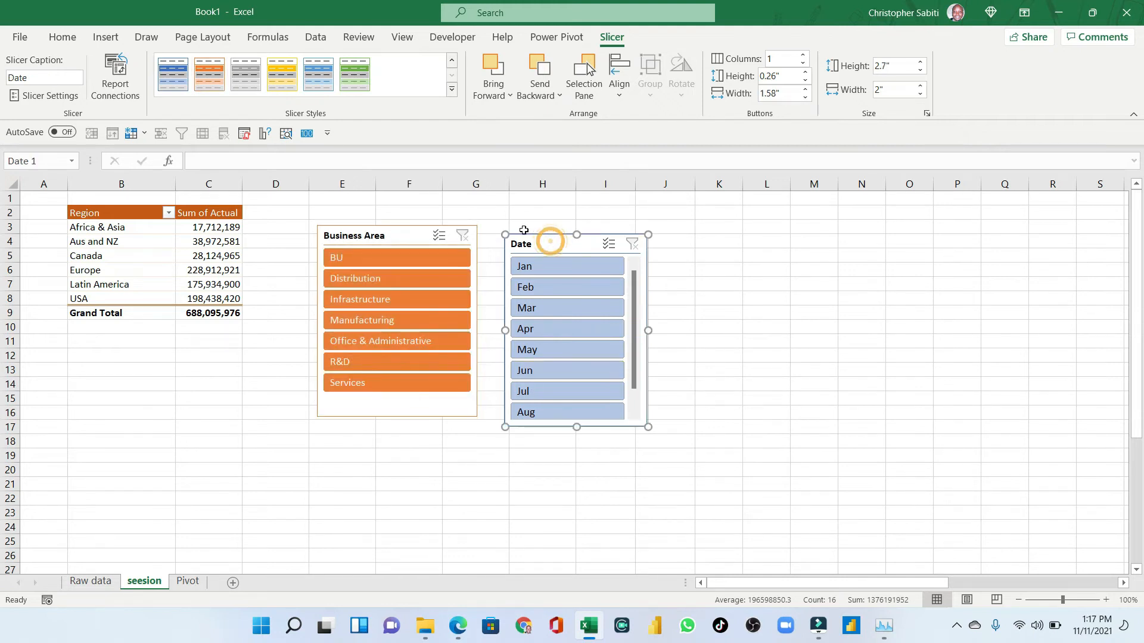
{"action": "left_click", "coordinate": [397, 240]}
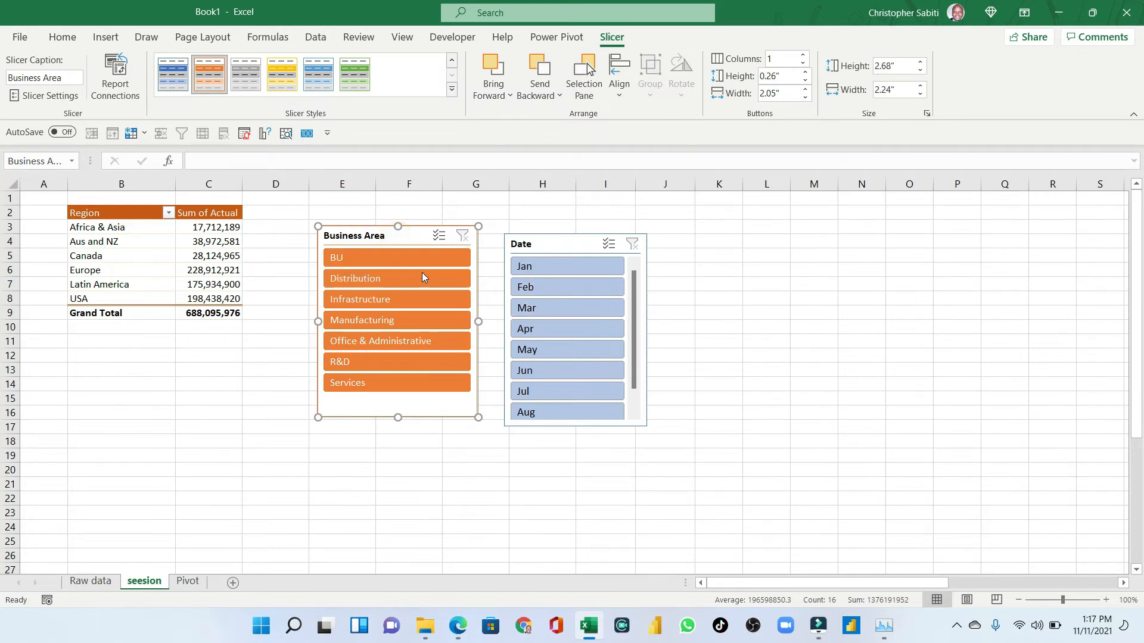
{"action": "left_click", "coordinate": [54, 36]}
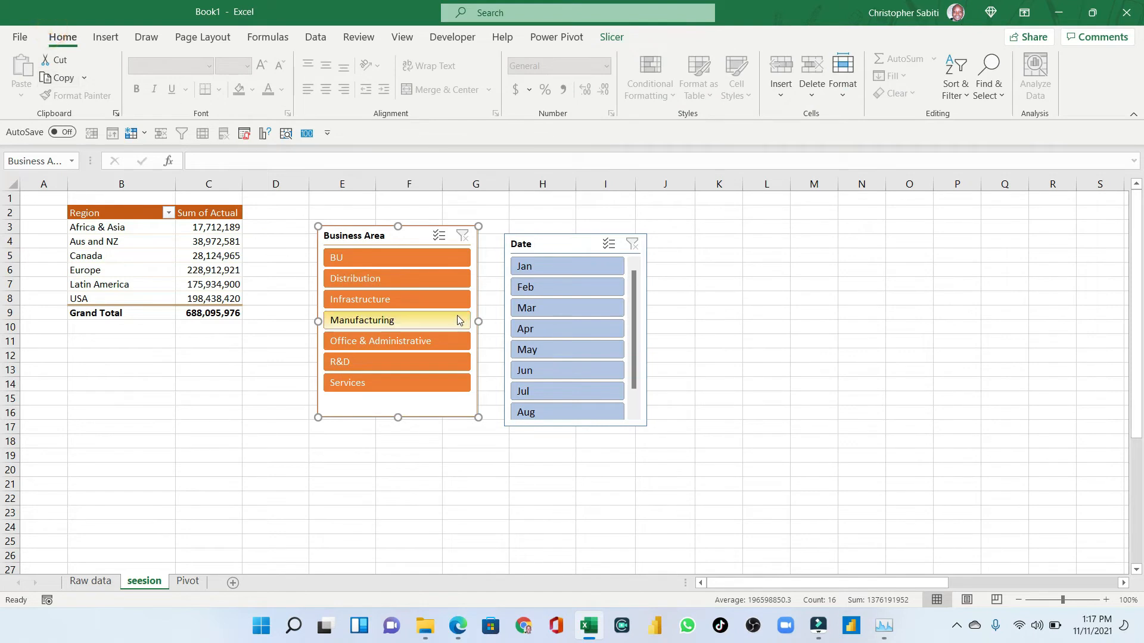
{"action": "left_click", "coordinate": [569, 244]}
{"action": "left_click", "coordinate": [612, 37]}
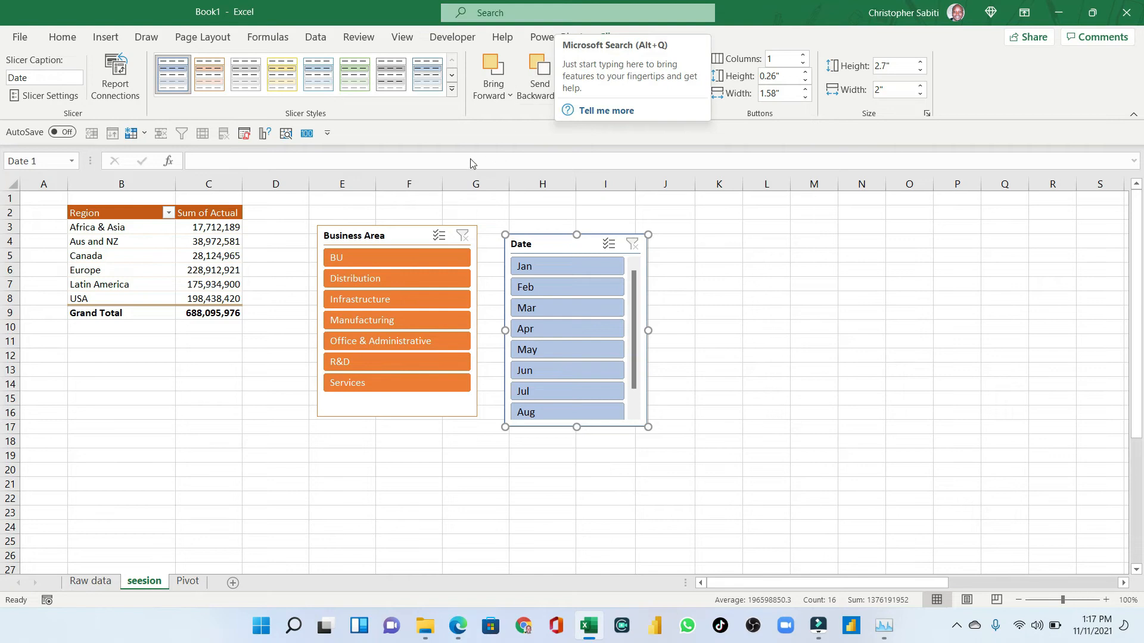
{"action": "left_click", "coordinate": [452, 89]}
{"action": "left_click", "coordinate": [209, 95]}
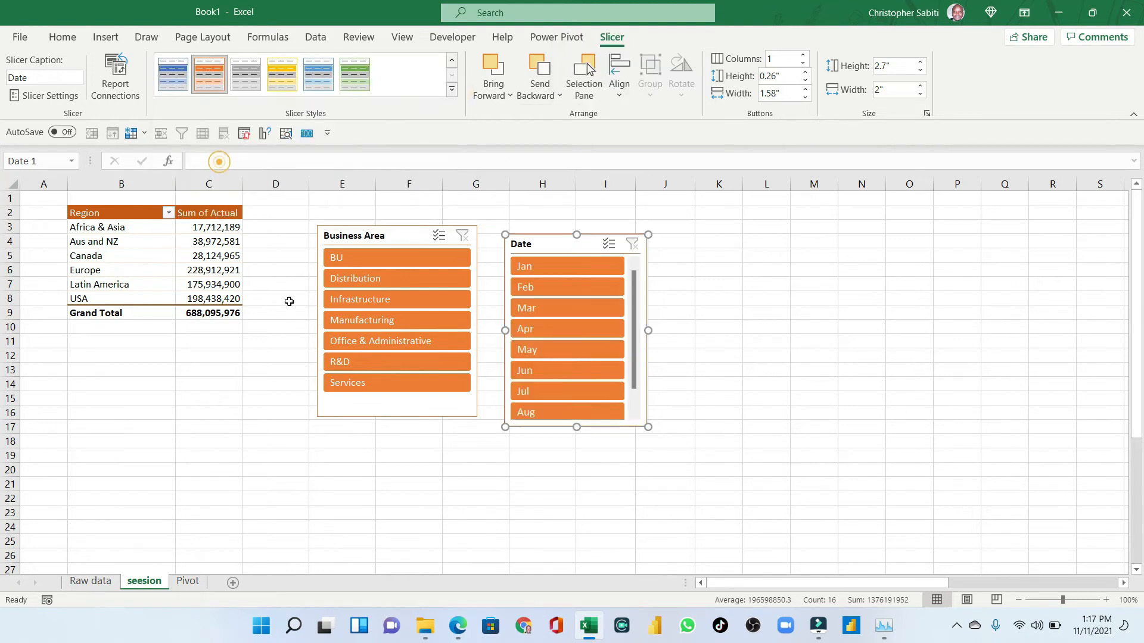
{"action": "left_click_drag", "start_coordinate": [576, 427], "coordinate": [577, 460]}
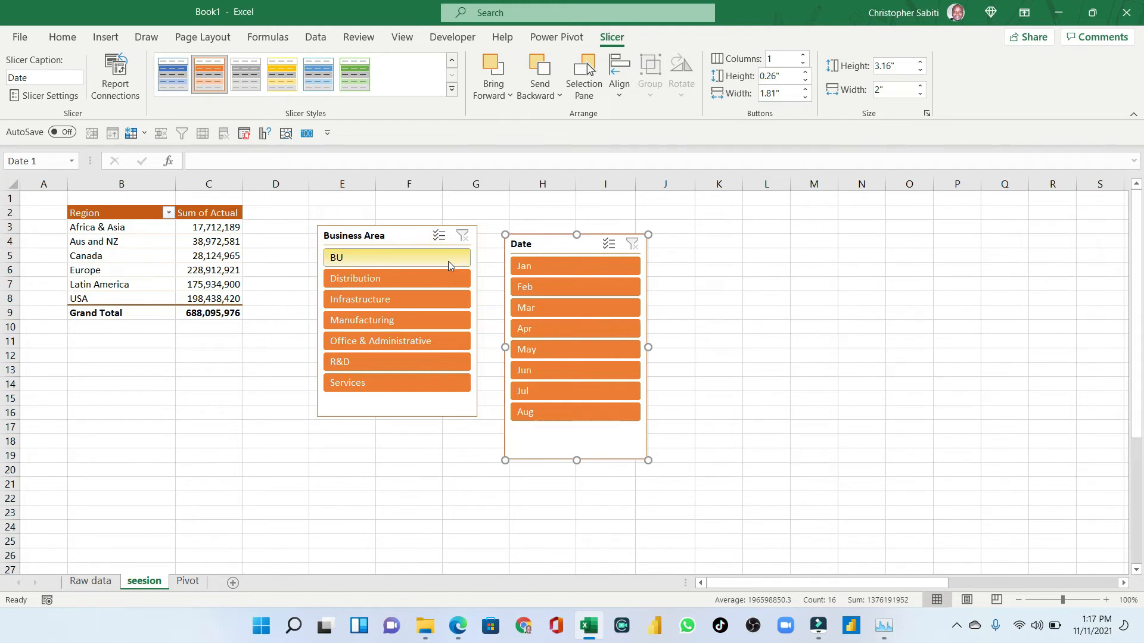
- Change the Date slicer's header caption to MOnths in its slicer settings
{"action": "right_click", "coordinate": [542, 245]}
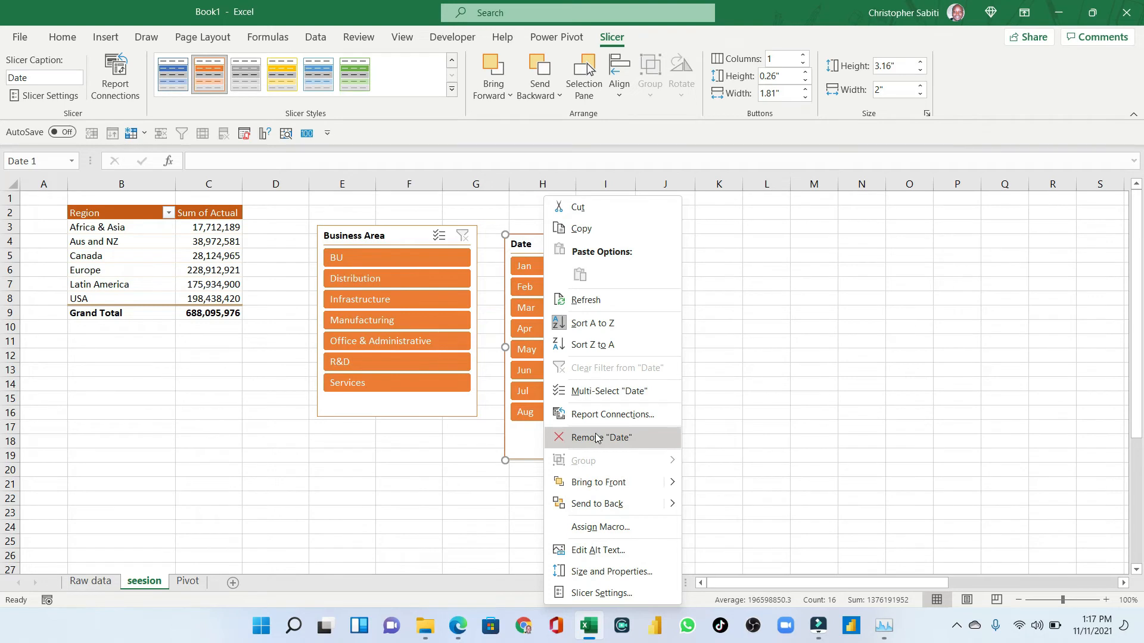
{"action": "left_click", "coordinate": [602, 593]}
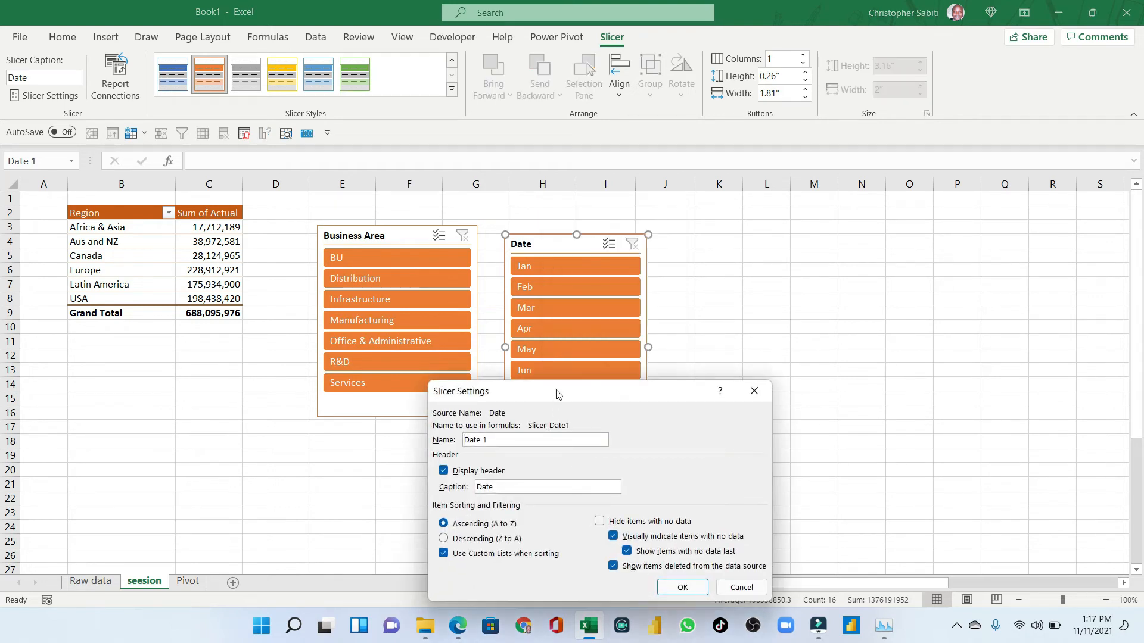
{"action": "left_click_drag", "start_coordinate": [554, 396], "coordinate": [800, 239]}
{"action": "left_click_drag", "start_coordinate": [743, 329], "coordinate": [715, 328]}
{"action": "type", "text": "MOnths"}
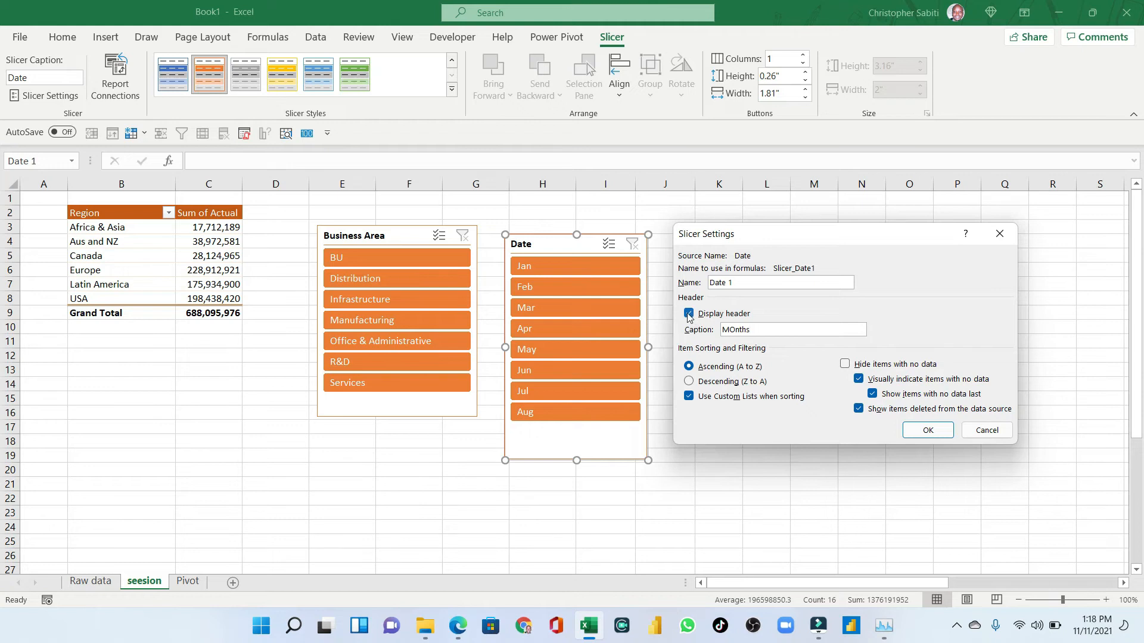
{"action": "left_click", "coordinate": [927, 431]}
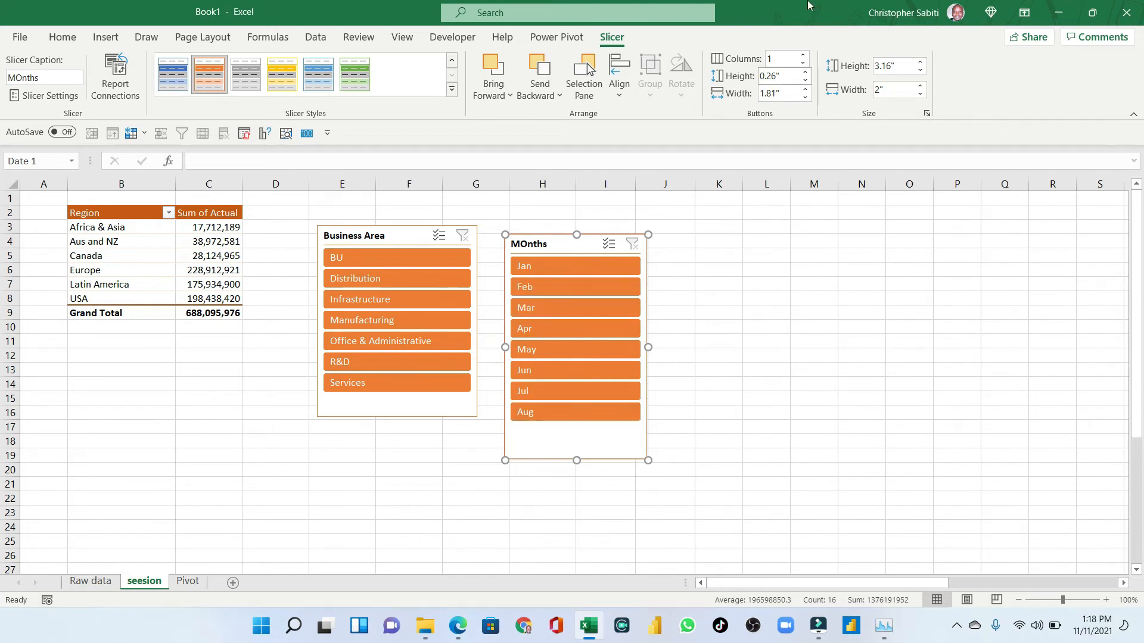
- Arrange the MOnths slicer's buttons in 3 columns and shrink it to about 1.28 inches high, moving it up
{"action": "left_click", "coordinate": [804, 56]}
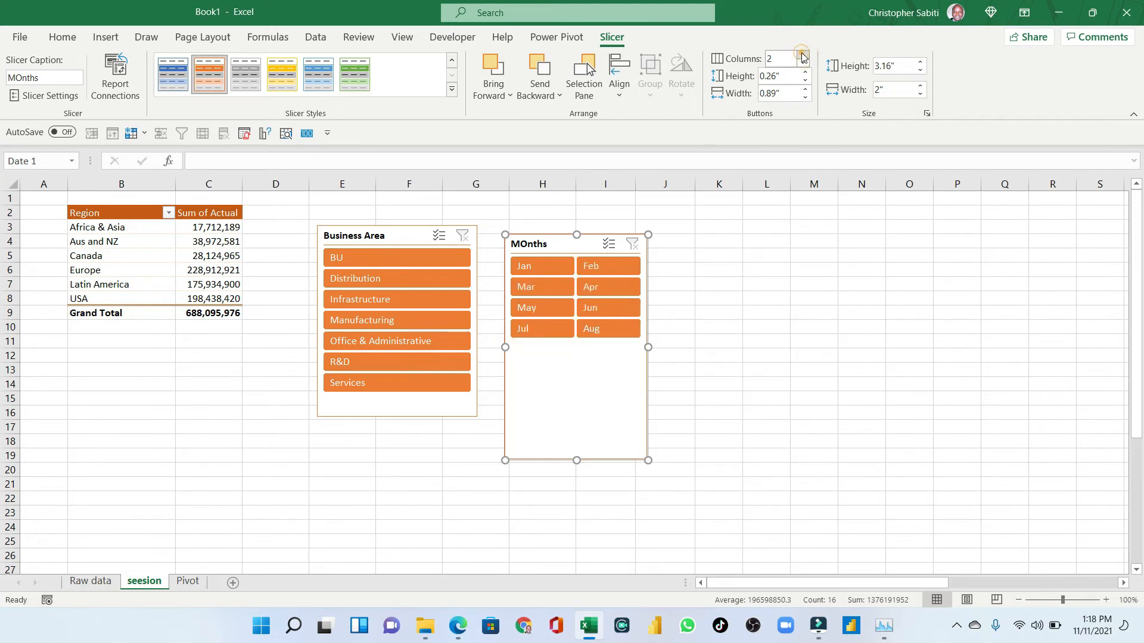
{"action": "left_click", "coordinate": [804, 56]}
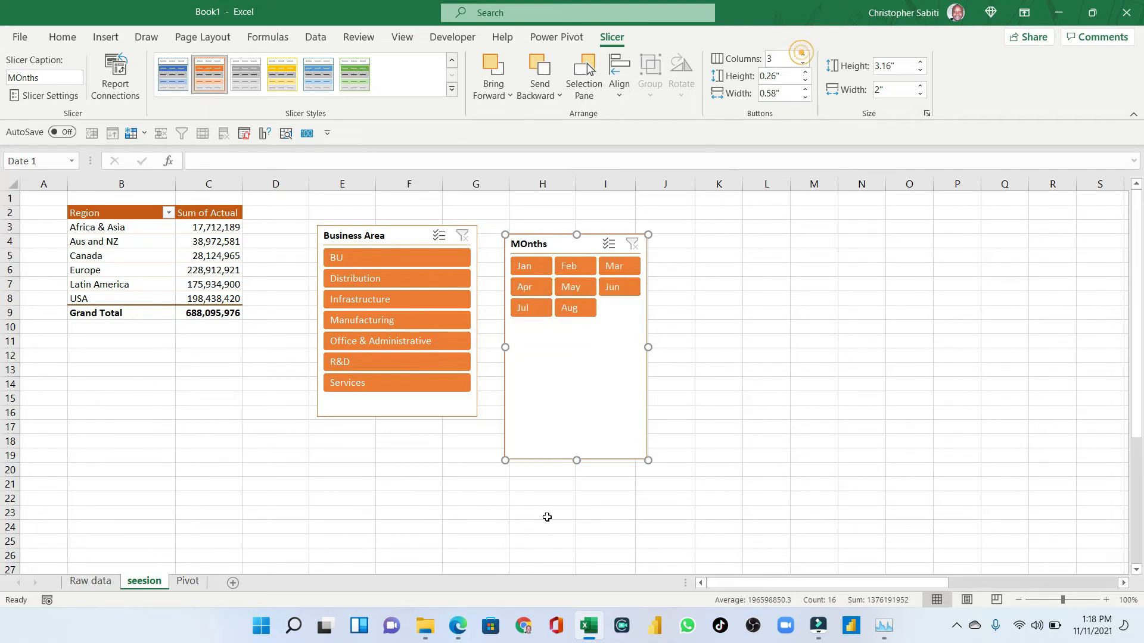
{"action": "left_click_drag", "start_coordinate": [576, 459], "coordinate": [593, 324]}
{"action": "left_click_drag", "start_coordinate": [550, 249], "coordinate": [548, 213]}
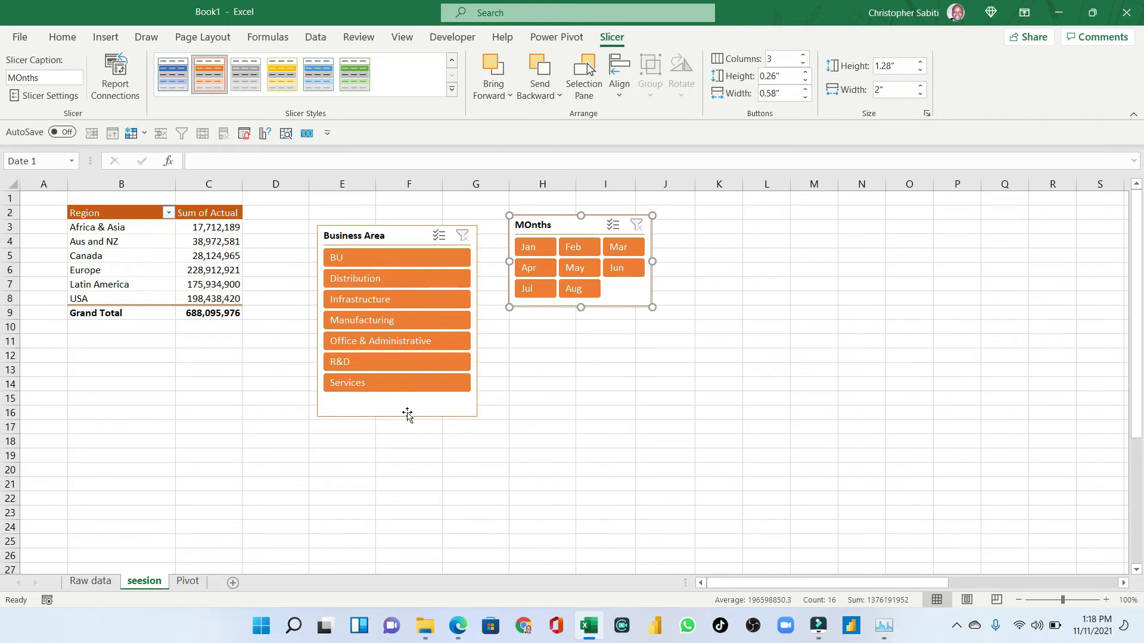
- Arrange the Business Area slicer's buttons in 2 columns and resize it to about 1.69 by 2.53 inches
{"action": "left_click", "coordinate": [385, 234]}
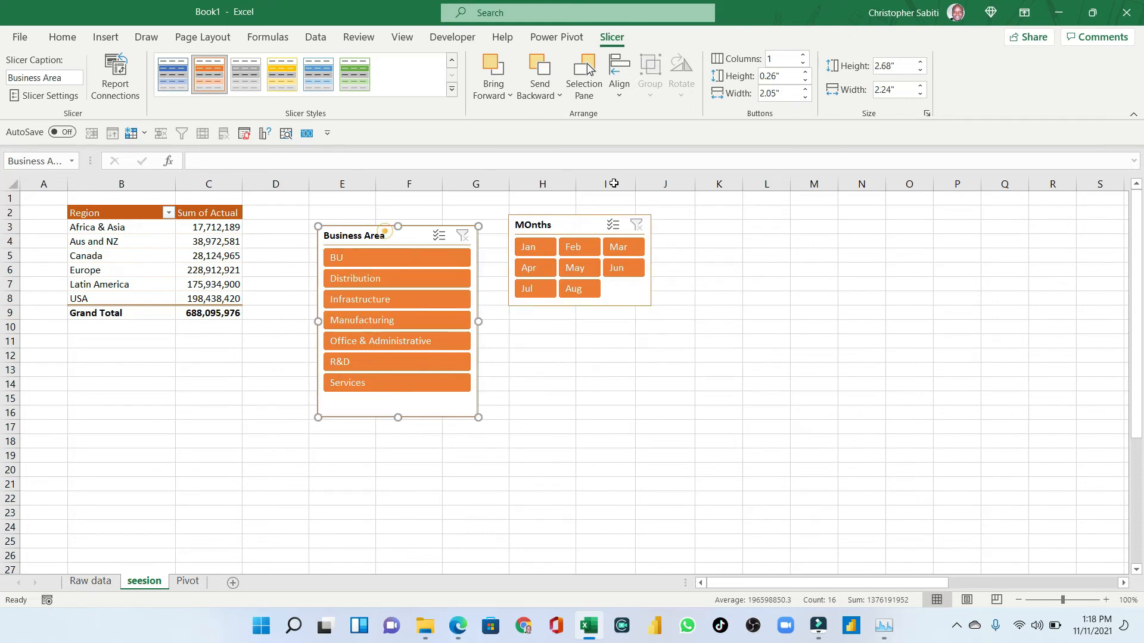
{"action": "left_click", "coordinate": [805, 57]}
{"action": "left_click_drag", "start_coordinate": [478, 321], "coordinate": [499, 322]}
{"action": "left_click_drag", "start_coordinate": [408, 417], "coordinate": [408, 346]}
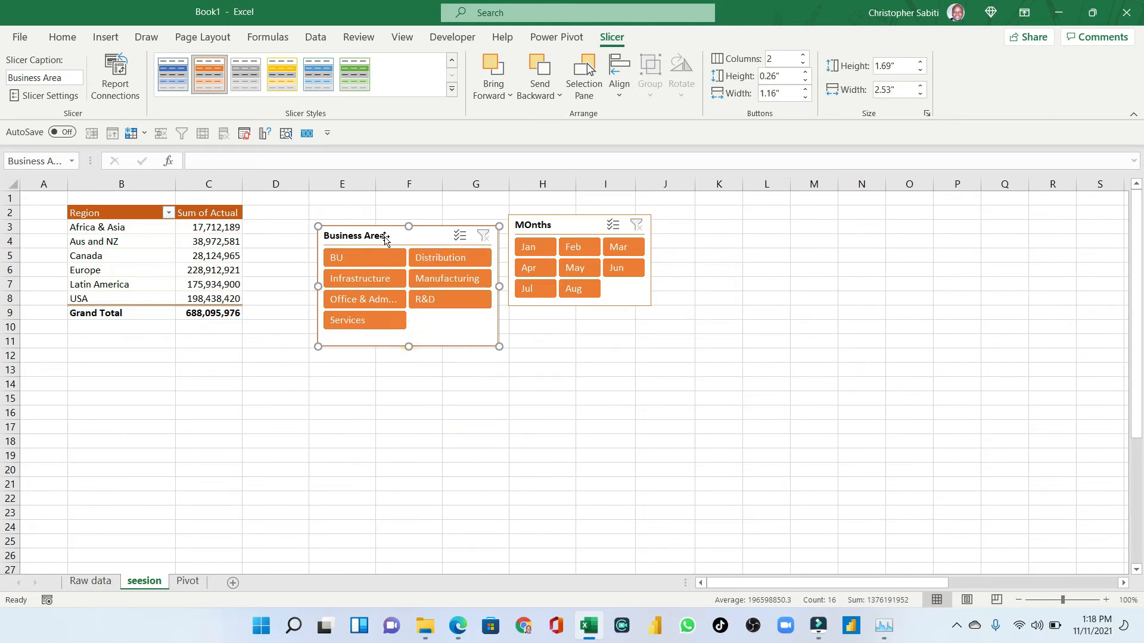
- Stack the MOnths slicer above the Business Area slicer at the top right of the sheet
{"action": "left_click_drag", "start_coordinate": [388, 238], "coordinate": [379, 227]}
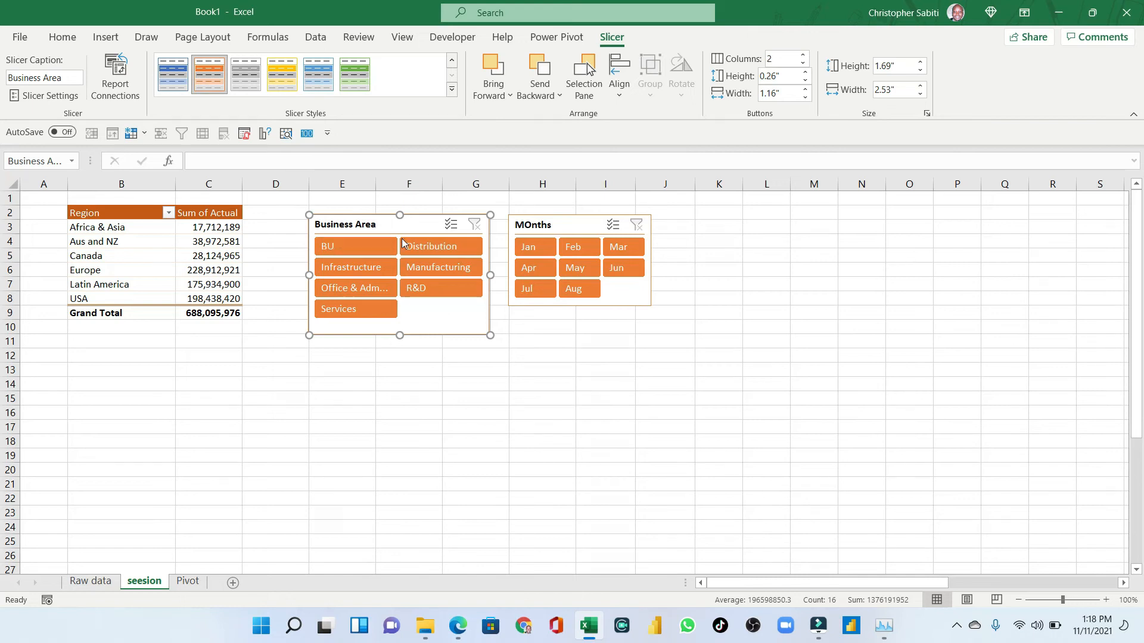
{"action": "left_click_drag", "start_coordinate": [364, 223], "coordinate": [348, 221]}
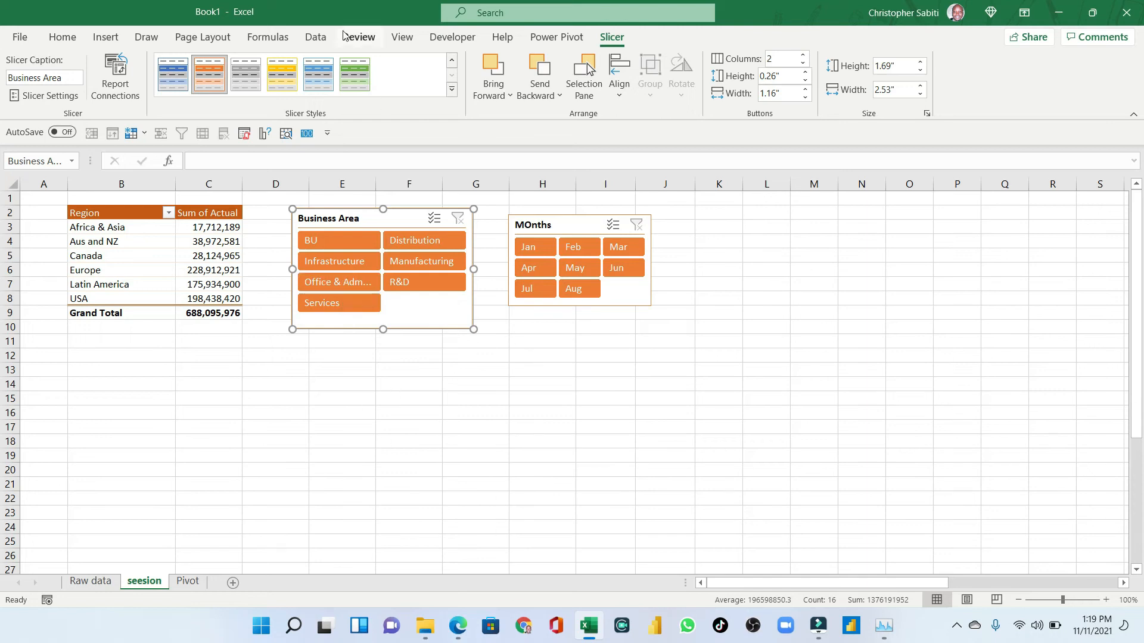
{"action": "left_click_drag", "start_coordinate": [344, 219], "coordinate": [717, 325]}
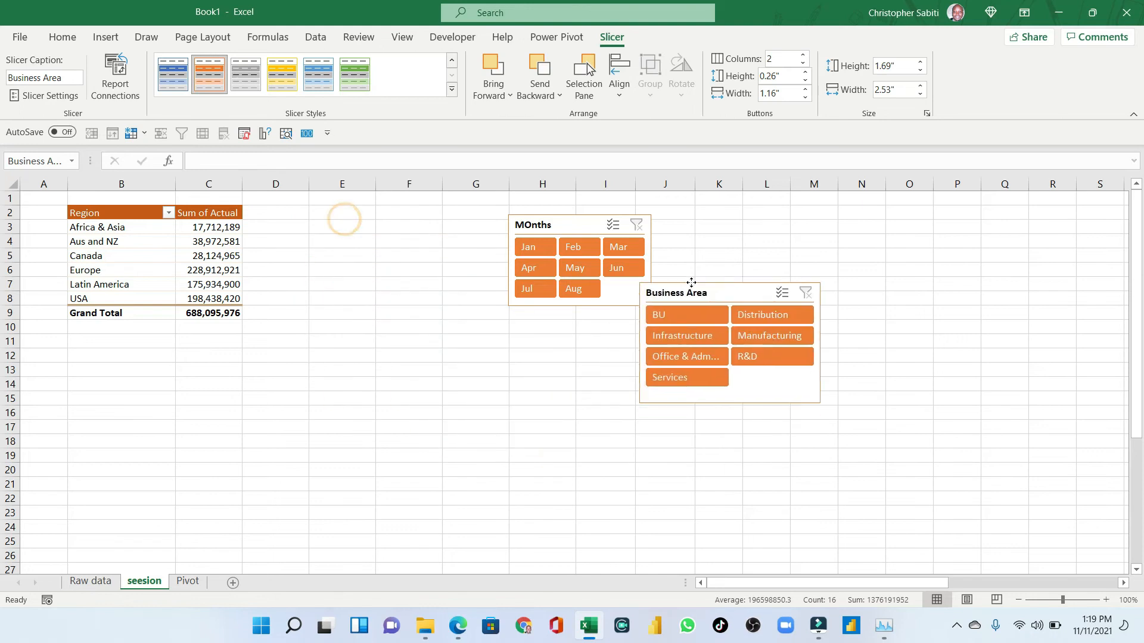
{"action": "left_click_drag", "start_coordinate": [561, 222], "coordinate": [696, 194]}
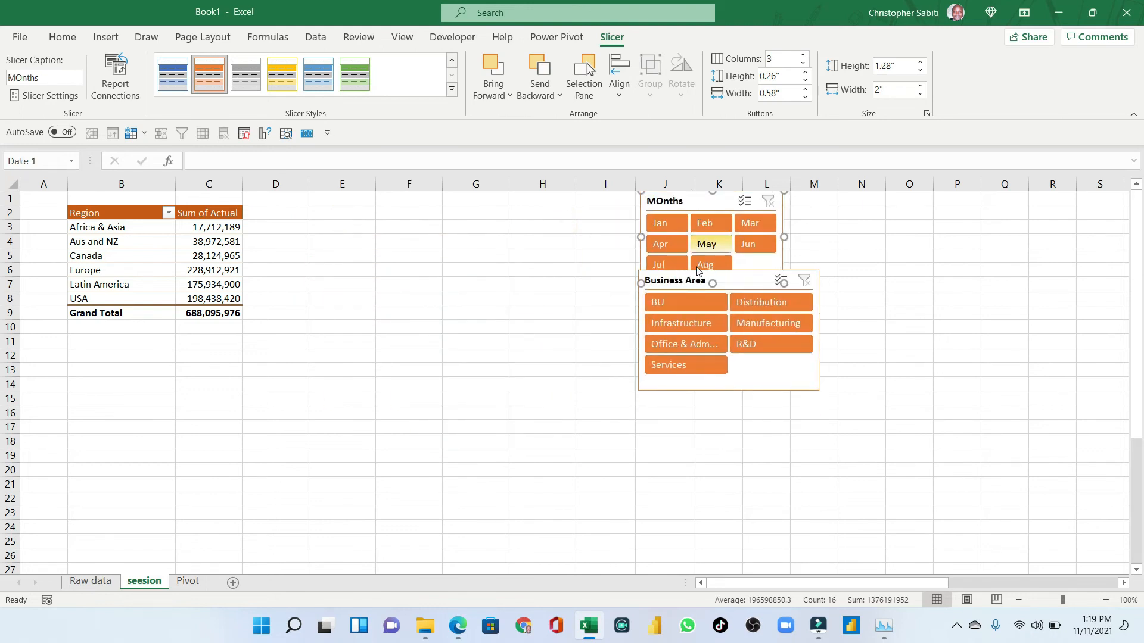
{"action": "left_click", "coordinate": [772, 362]}
{"action": "left_click_drag", "start_coordinate": [683, 280], "coordinate": [683, 307]}
{"action": "left_click", "coordinate": [684, 299]}
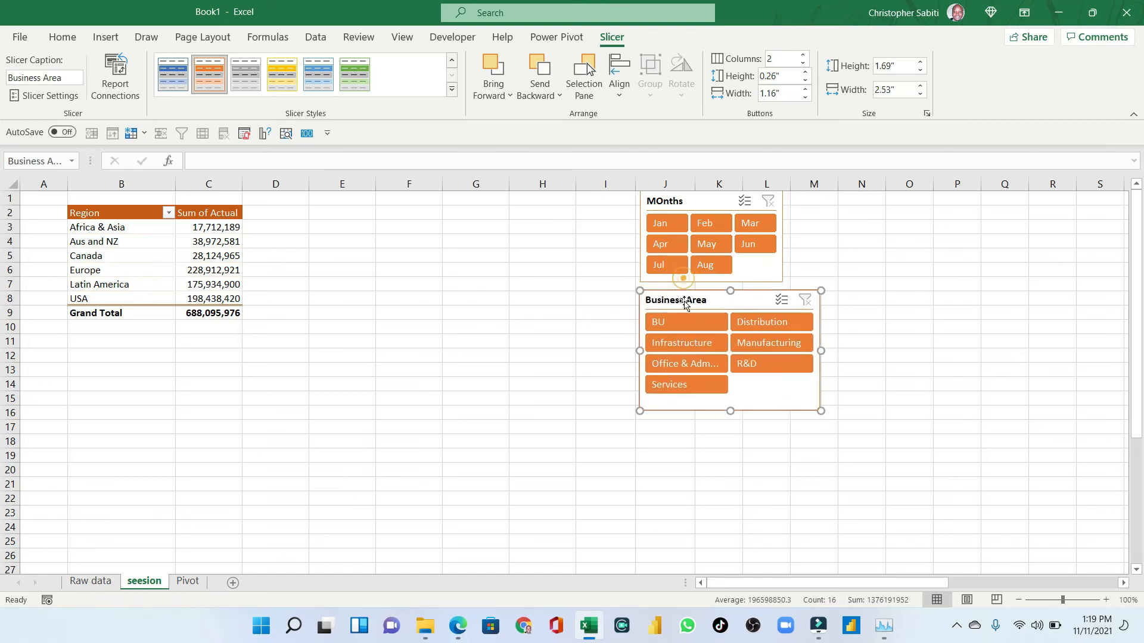
- Try to insert a recommended chart from the pivot table
{"action": "left_click", "coordinate": [103, 256]}
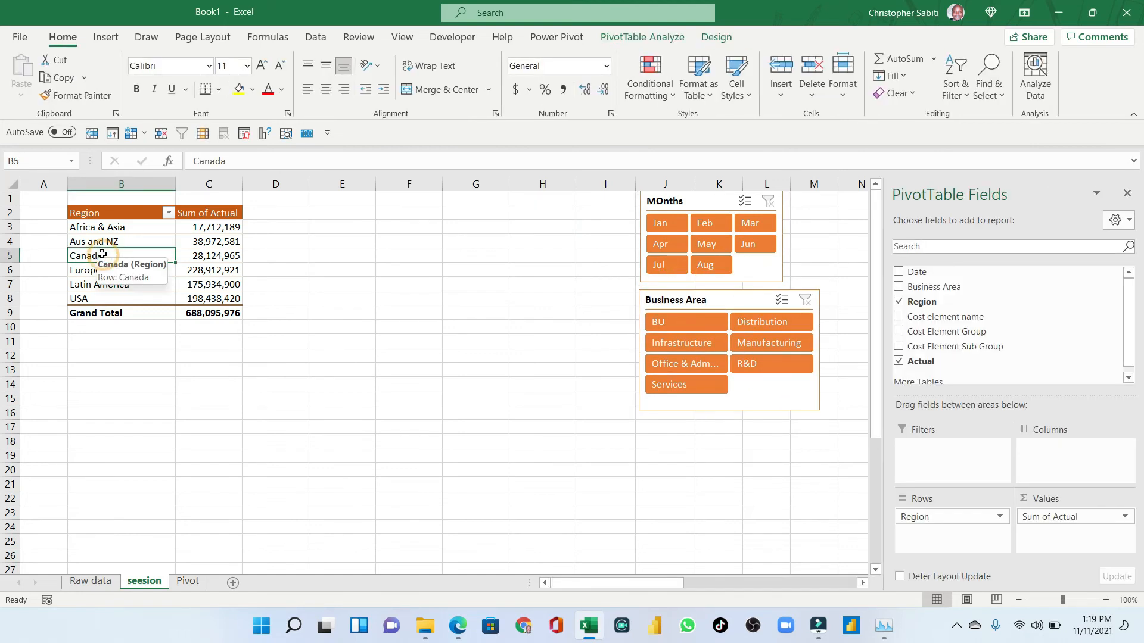
{"action": "left_click", "coordinate": [667, 41]}
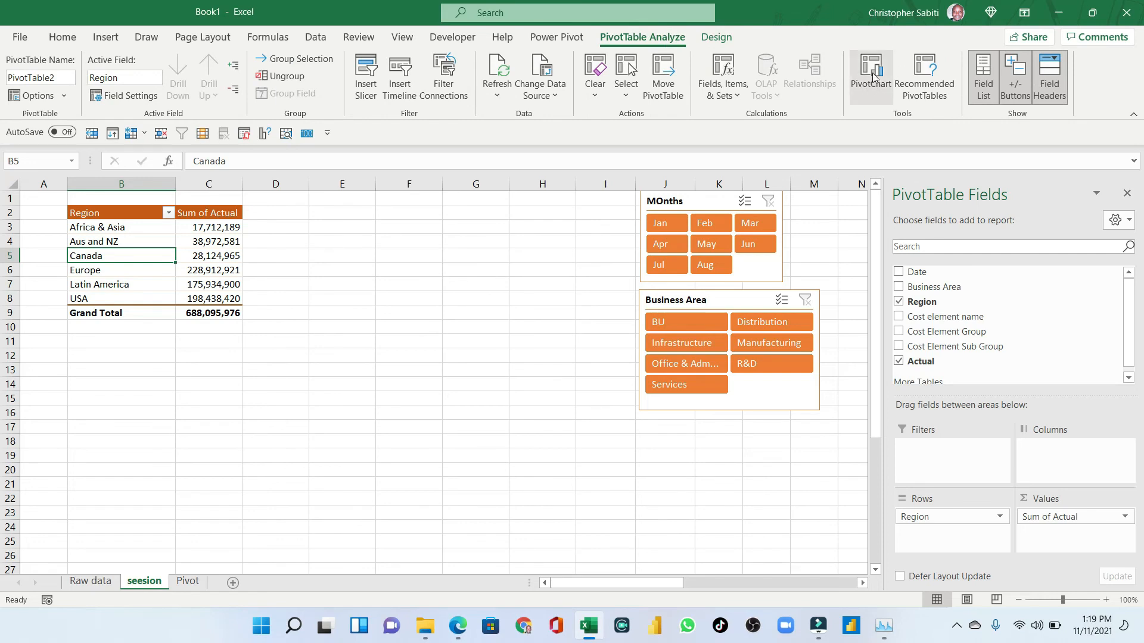
{"action": "left_click", "coordinate": [105, 37]}
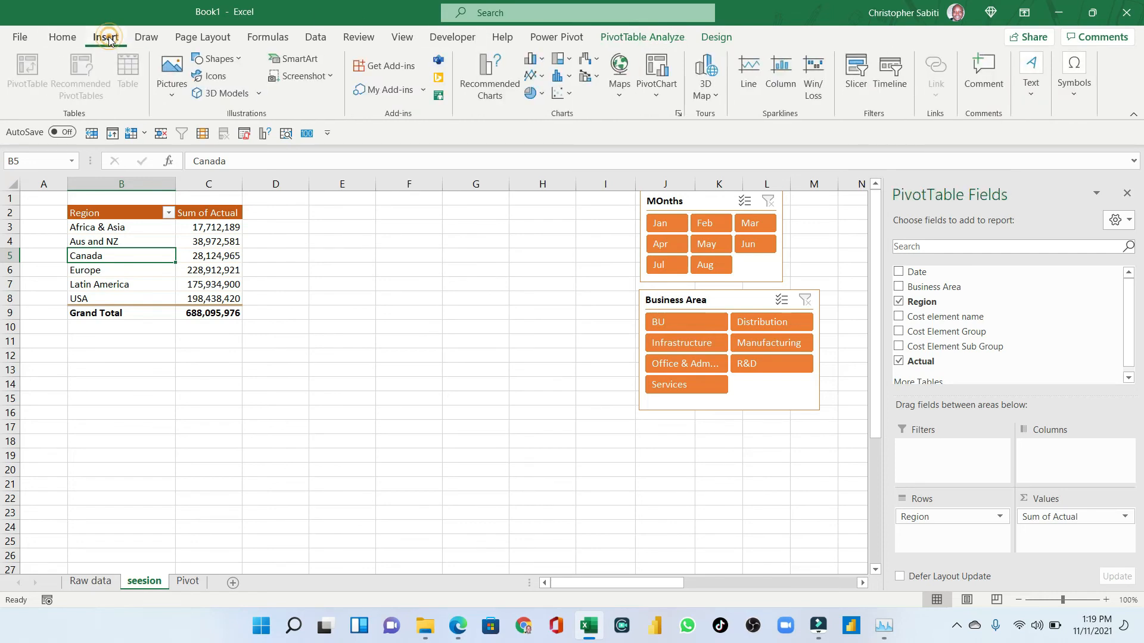
{"action": "left_click", "coordinate": [487, 68]}
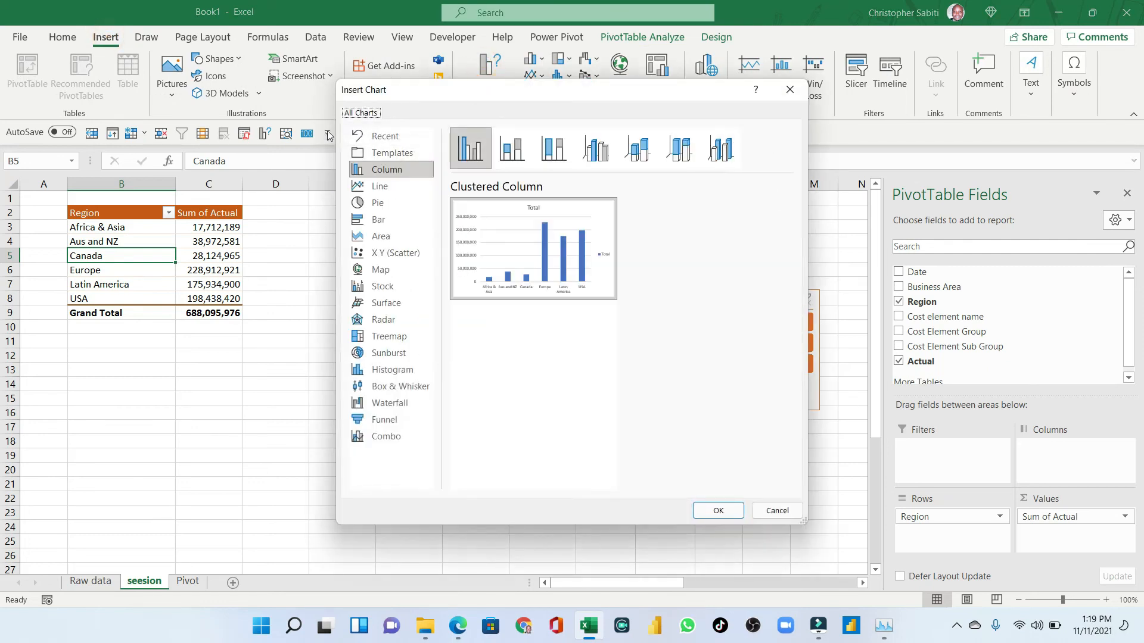
{"action": "left_click", "coordinate": [790, 91]}
- Insert a Clustered Column PivotChart from the pivot table
{"action": "left_click", "coordinate": [651, 37]}
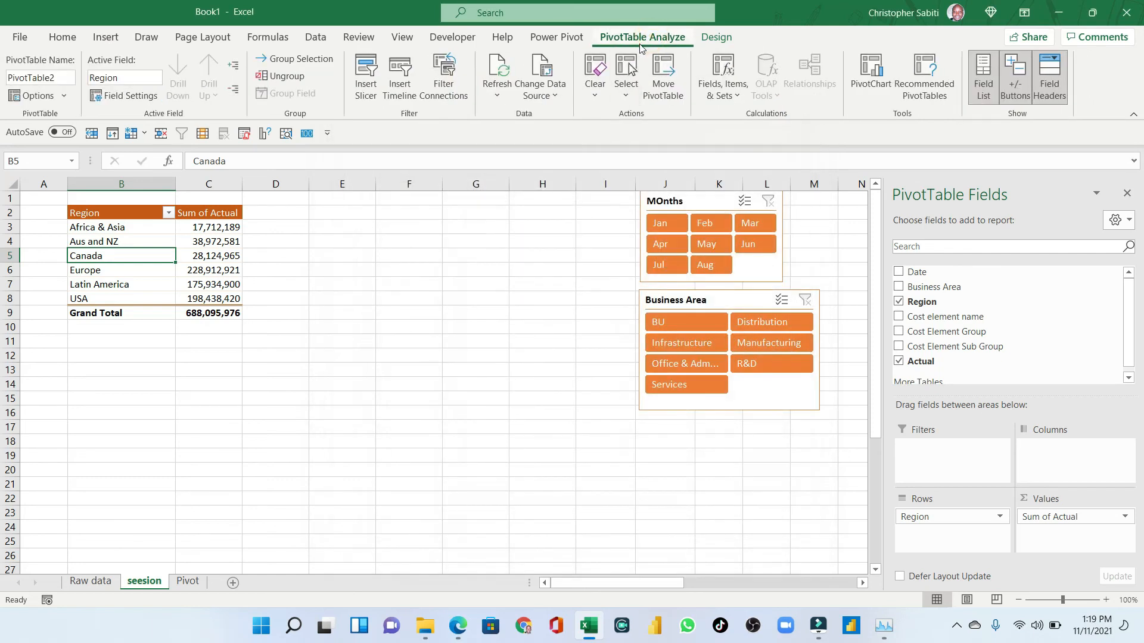
{"action": "left_click", "coordinate": [870, 74]}
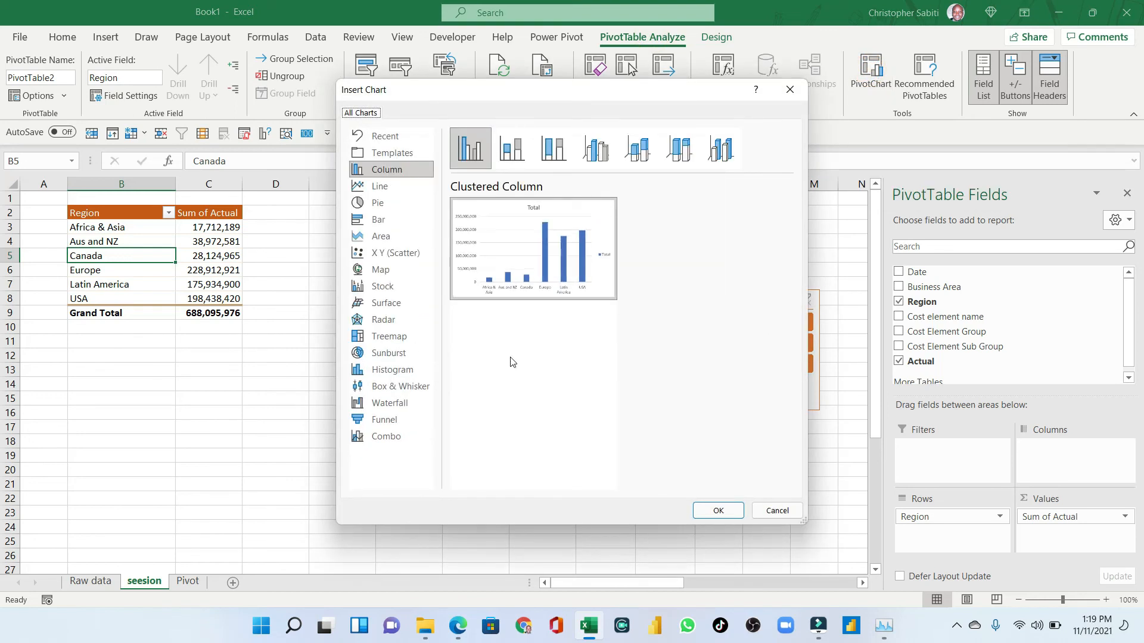
{"action": "left_click", "coordinate": [718, 511]}
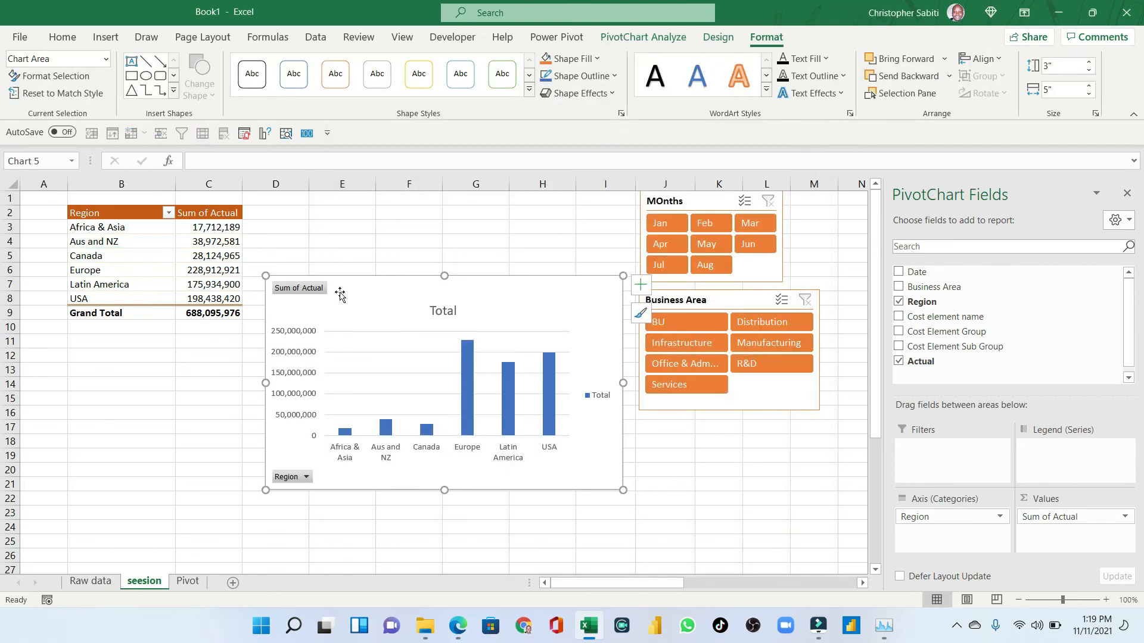
- Hide all field buttons on the PivotChart
{"action": "left_click", "coordinate": [363, 300]}
{"action": "left_click", "coordinate": [362, 298]}
{"action": "left_click", "coordinate": [643, 37]}
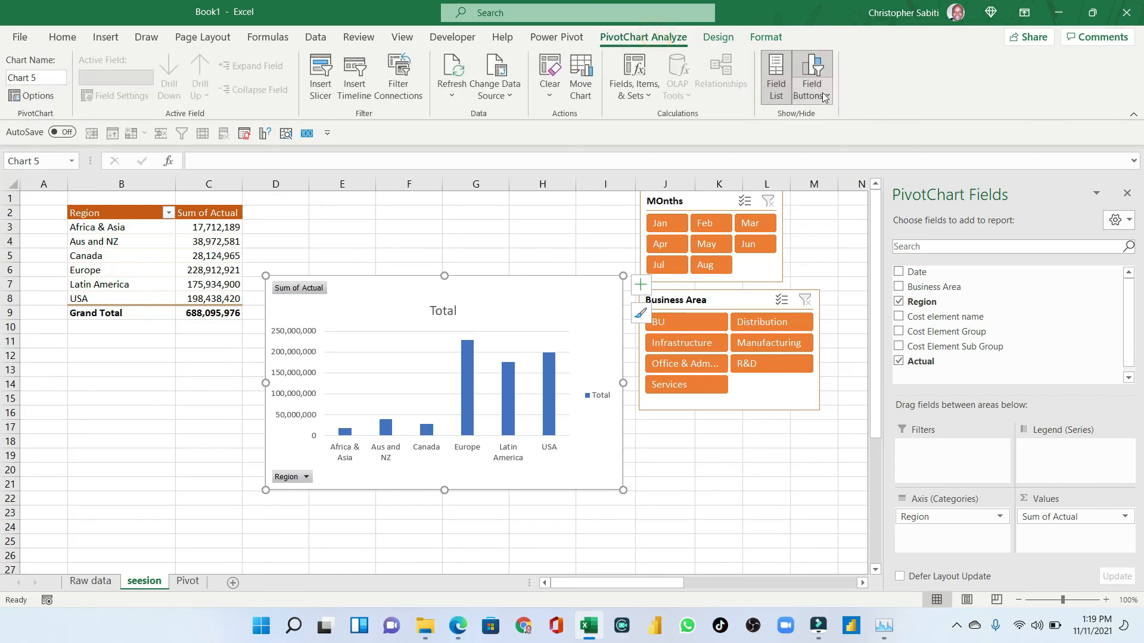
{"action": "left_click", "coordinate": [811, 68]}
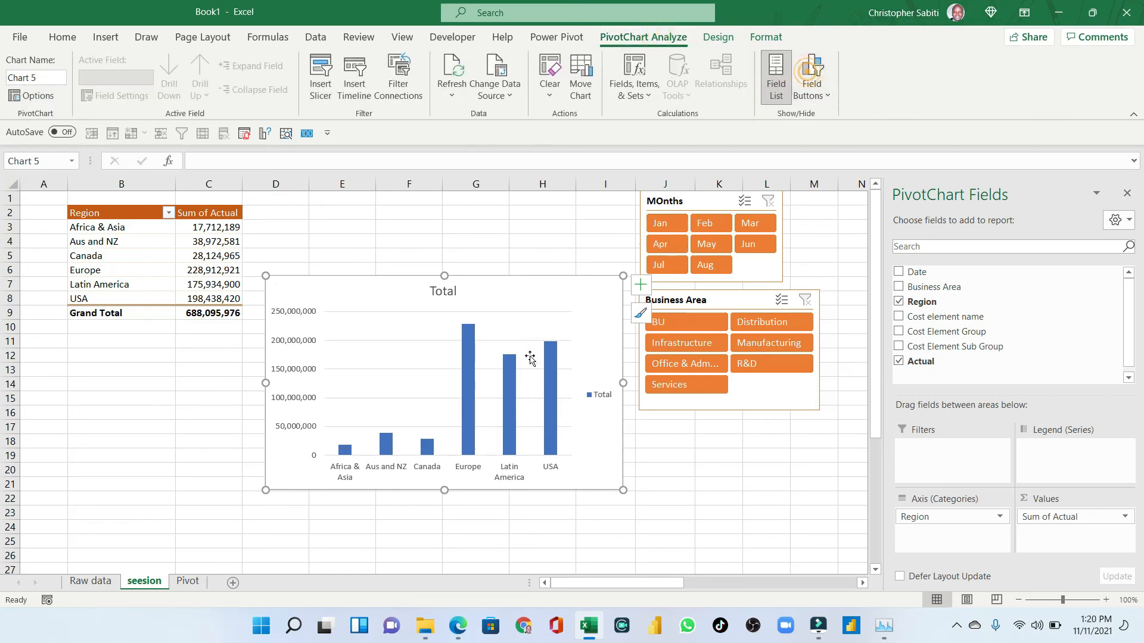
- Open the chart's formatting pane and set the data series gap width to 93%
{"action": "double_click", "coordinate": [532, 325]}
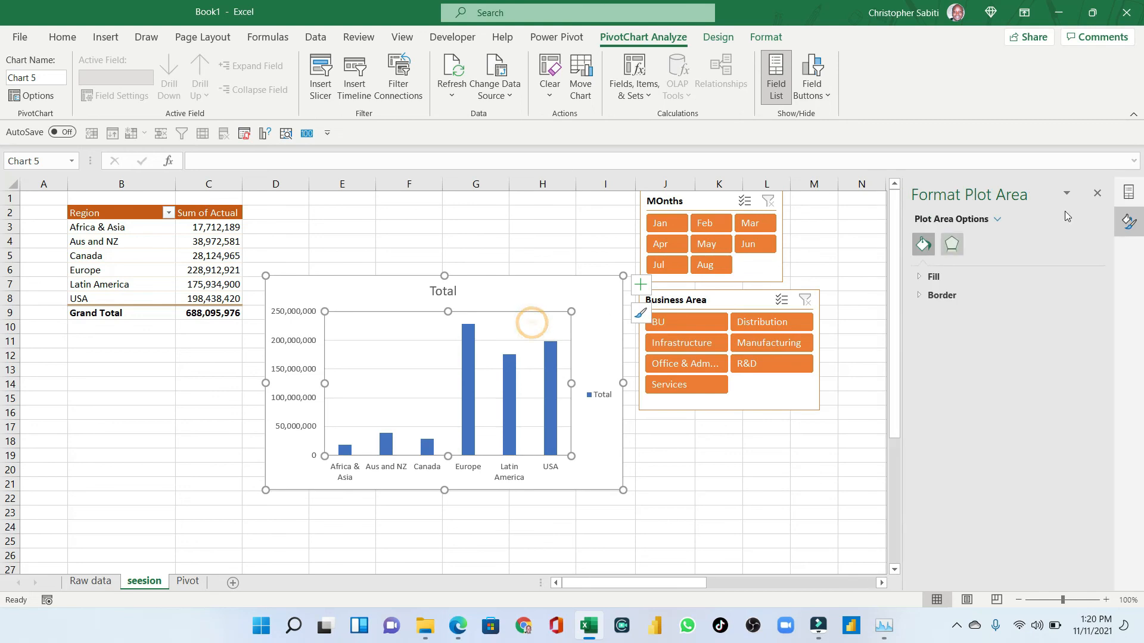
{"action": "left_click", "coordinate": [501, 291]}
{"action": "left_click", "coordinate": [470, 344]}
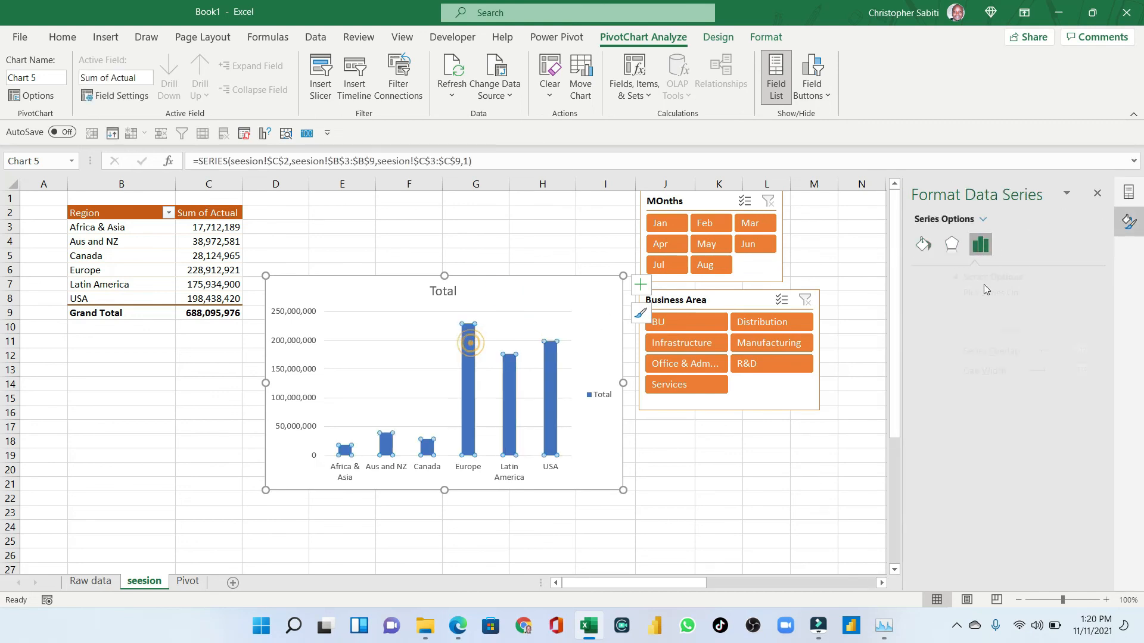
{"action": "left_click_drag", "start_coordinate": [1003, 374], "coordinate": [995, 374]}
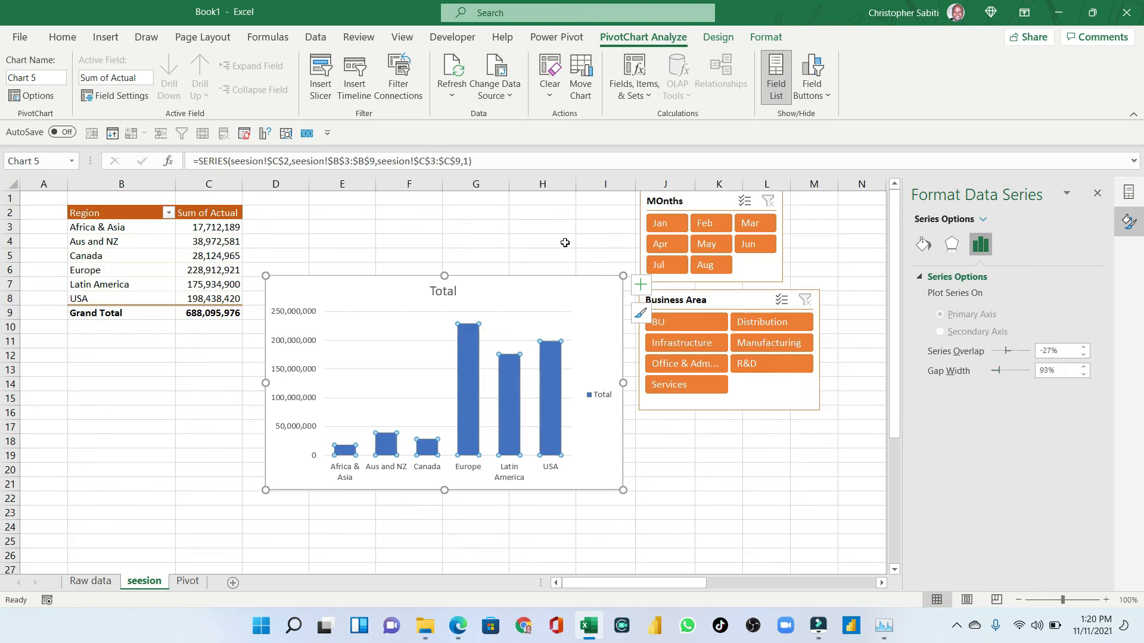
- Add data labels to the PivotChart's columns
{"action": "left_click", "coordinate": [640, 285]}
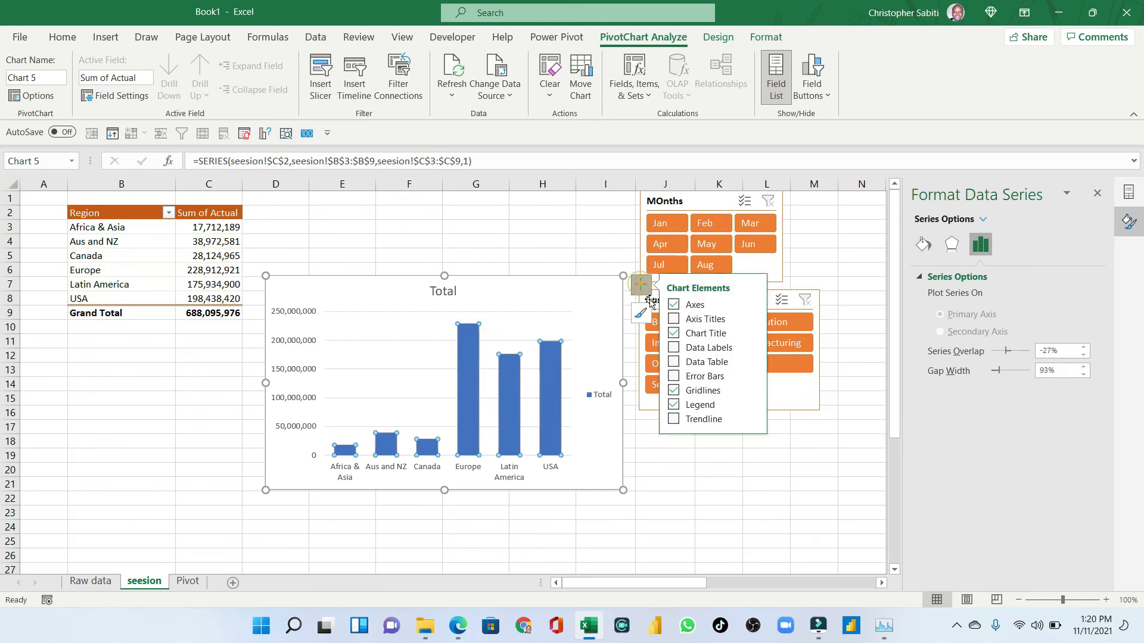
{"action": "left_click", "coordinate": [673, 347]}
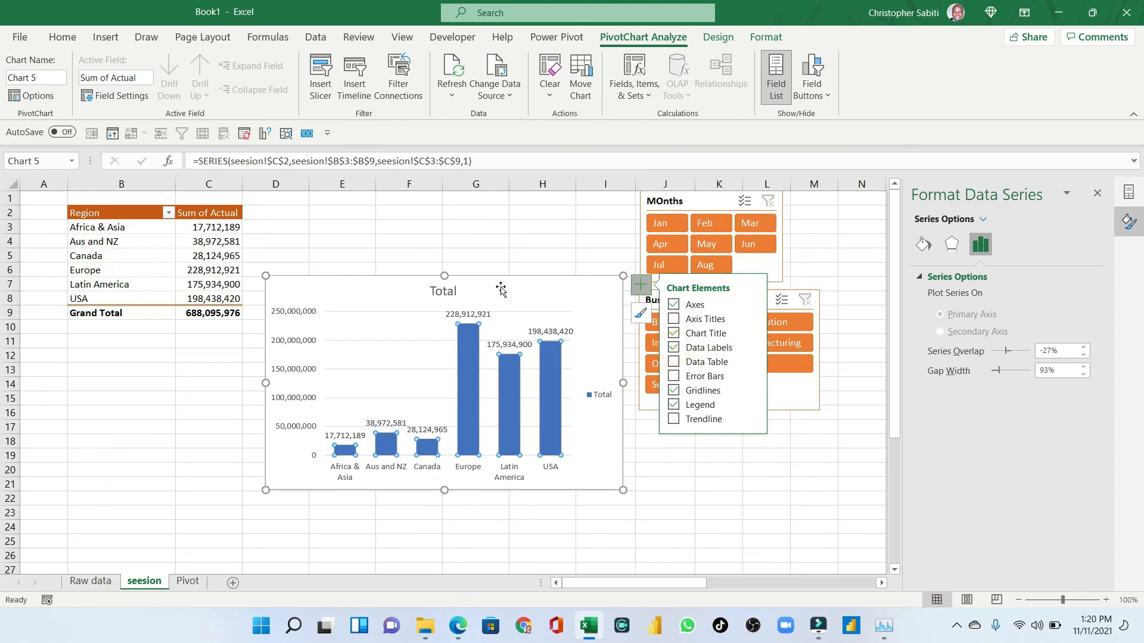
- Move the PivotChart lower and left beside the pivot table and widen it slightly
{"action": "left_click_drag", "start_coordinate": [501, 289], "coordinate": [432, 321]}
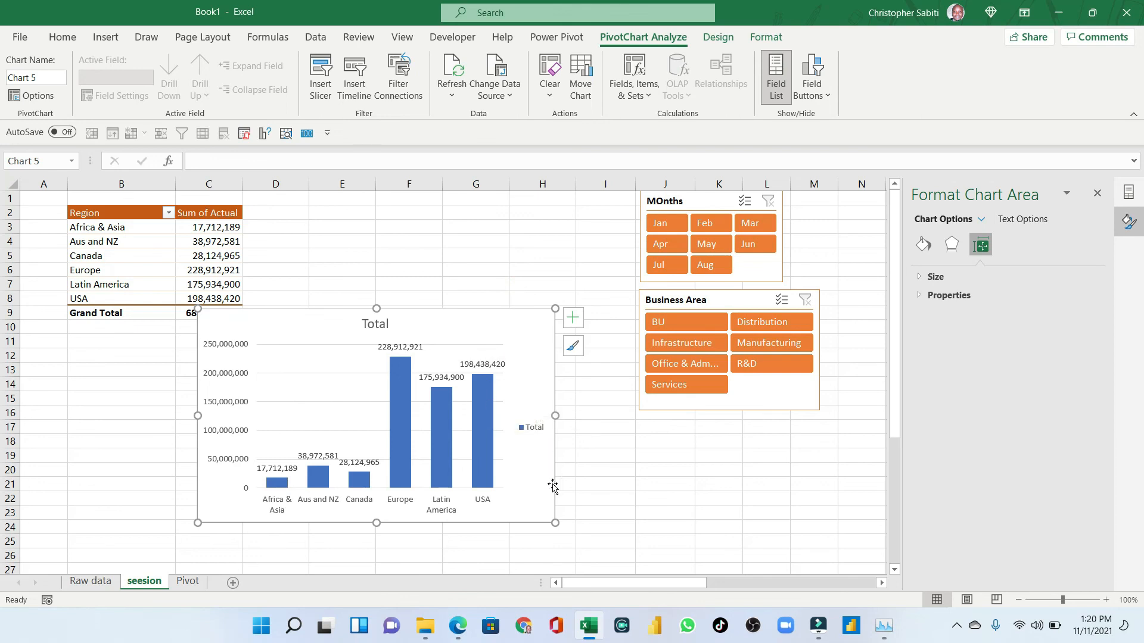
{"action": "left_click_drag", "start_coordinate": [555, 415], "coordinate": [576, 415]}
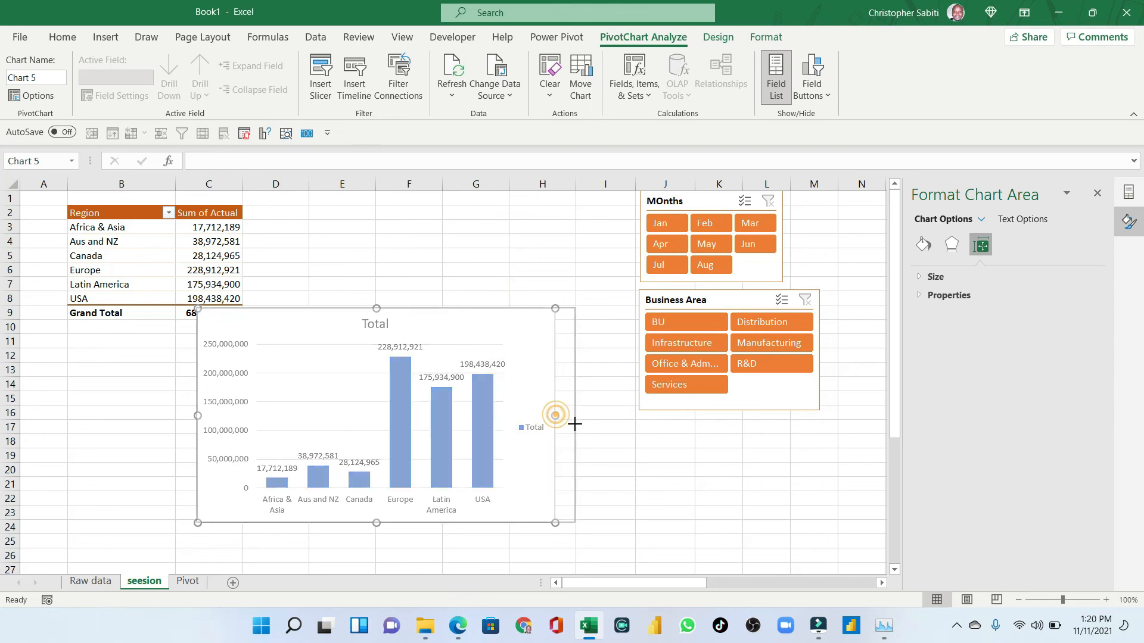
- Filter the chart with the slicers to the BU business area and the month Mar
{"action": "left_click", "coordinate": [693, 323]}
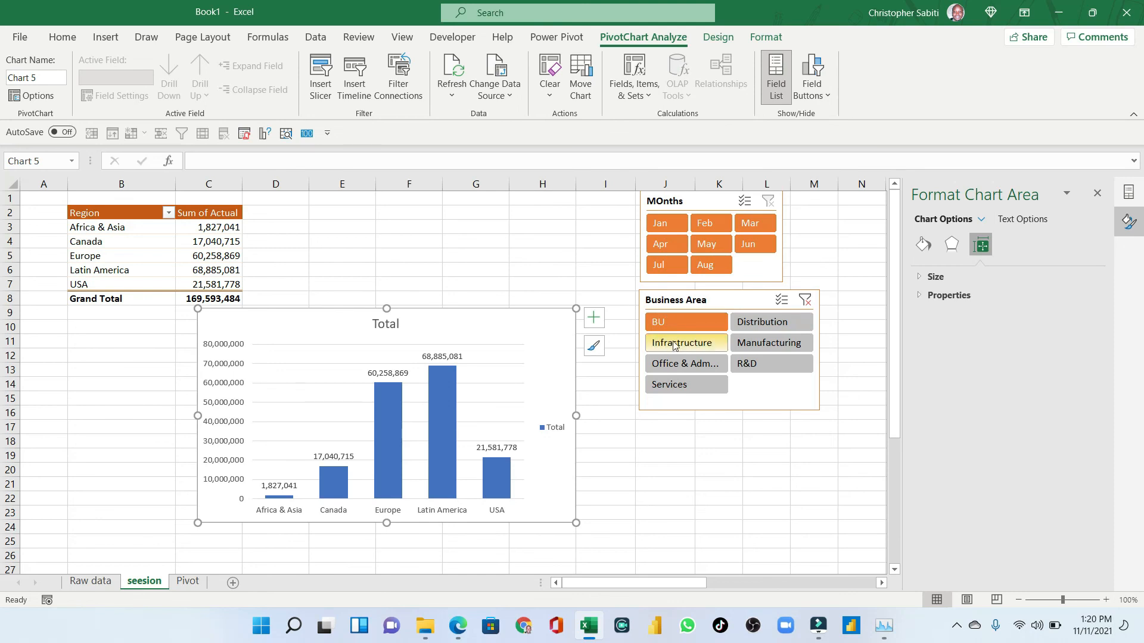
{"action": "left_click", "coordinate": [678, 223]}
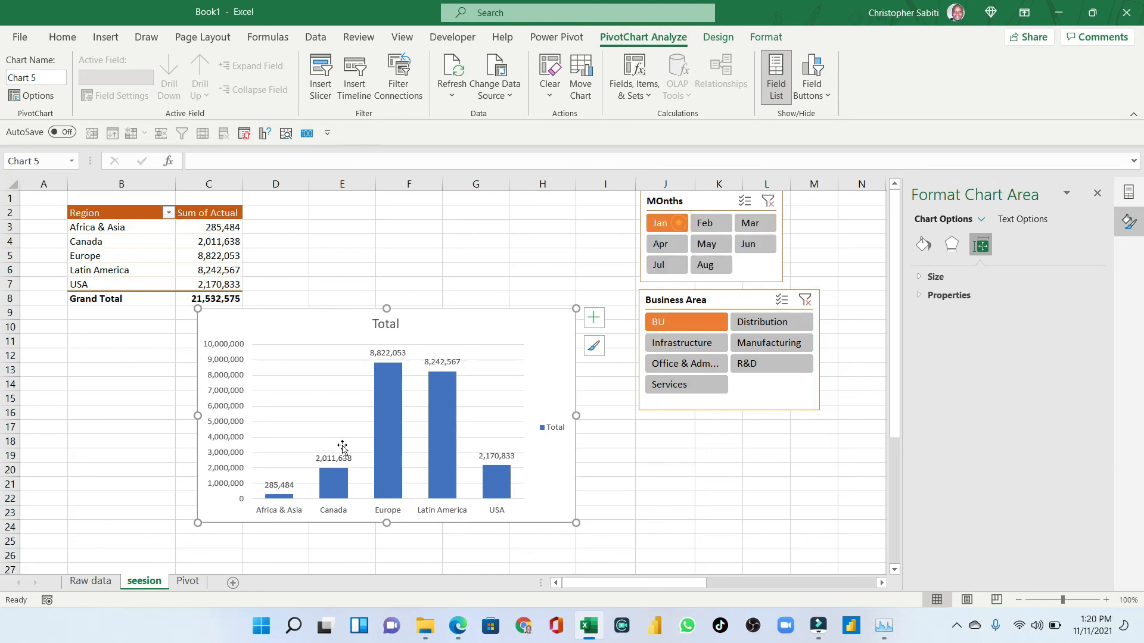
{"action": "left_click", "coordinate": [768, 227]}
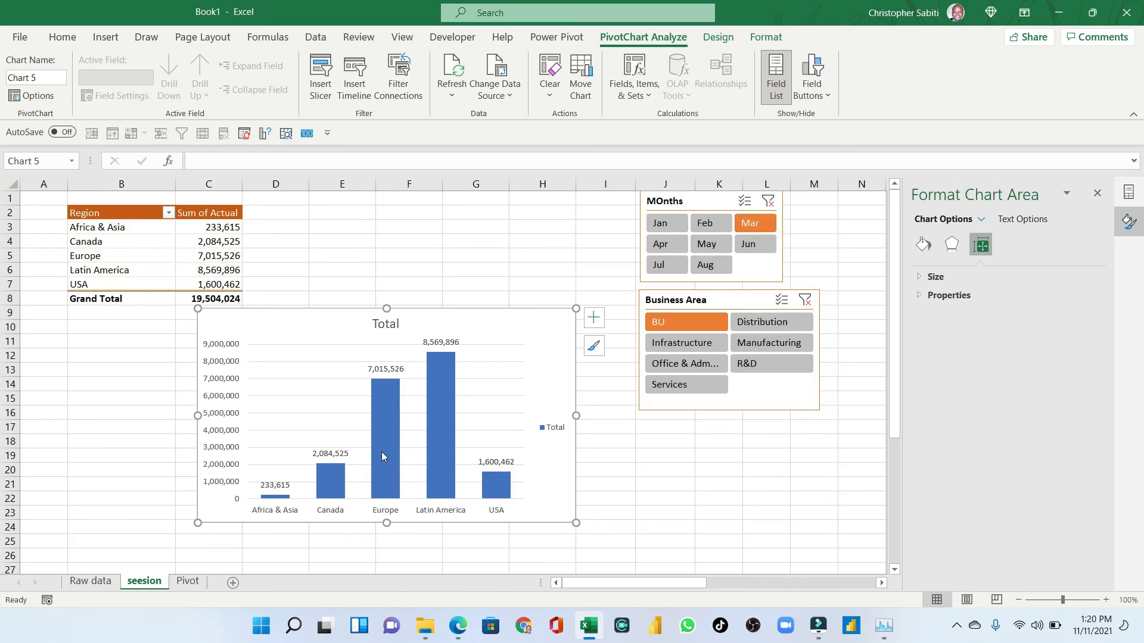
- Turn on multi-select in the MOnths slicer and add Jan, Jul and Aug to the Mar filter
{"action": "left_click", "coordinate": [744, 203]}
{"action": "left_click", "coordinate": [664, 223]}
{"action": "left_click", "coordinate": [660, 271]}
{"action": "left_click", "coordinate": [700, 266]}
{"action": "left_click", "coordinate": [745, 204]}
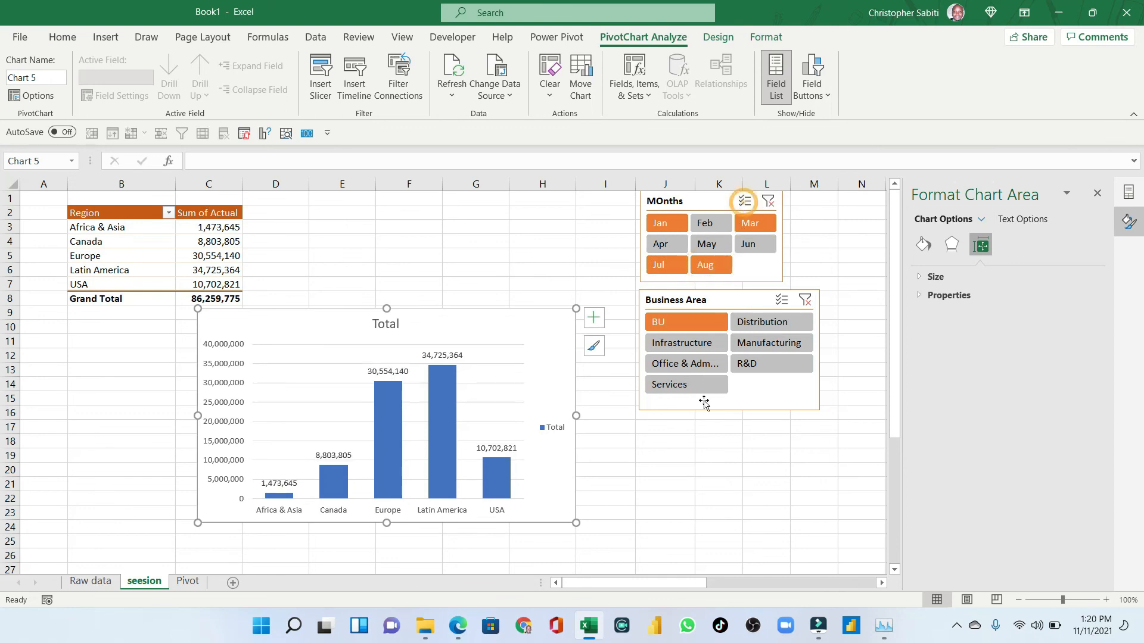
- Select all business areas and the months Jan through Mar in the slicers
{"action": "left_click", "coordinate": [708, 224]}
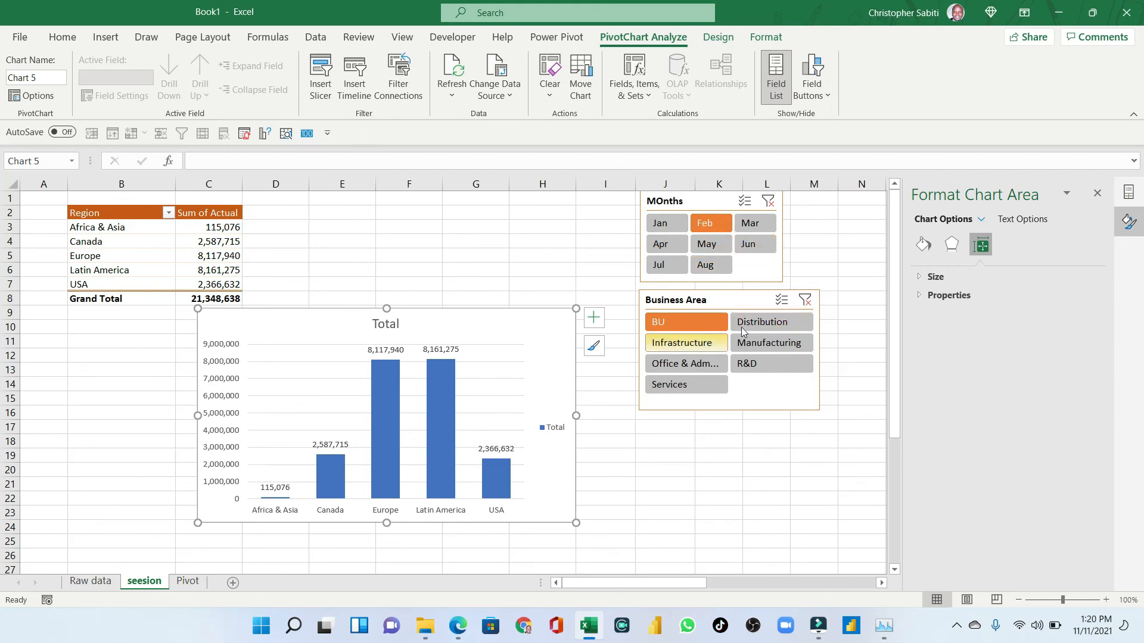
{"action": "left_click_drag", "start_coordinate": [654, 324], "coordinate": [685, 384]}
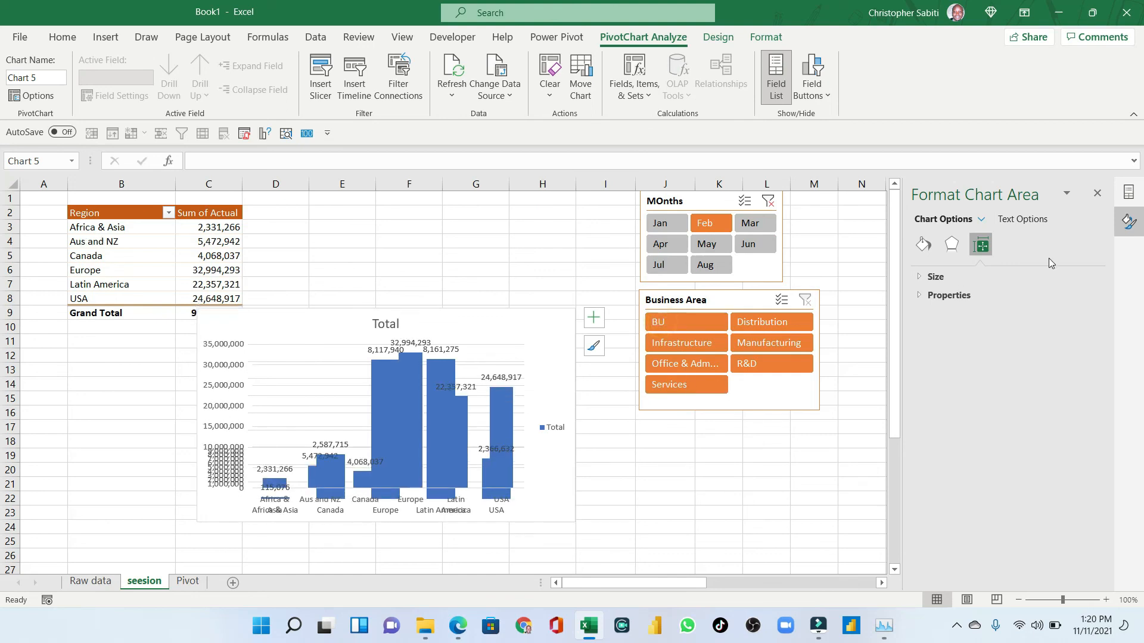
{"action": "left_click", "coordinate": [669, 229]}
{"action": "left_click_drag", "start_coordinate": [673, 238], "coordinate": [755, 227]}
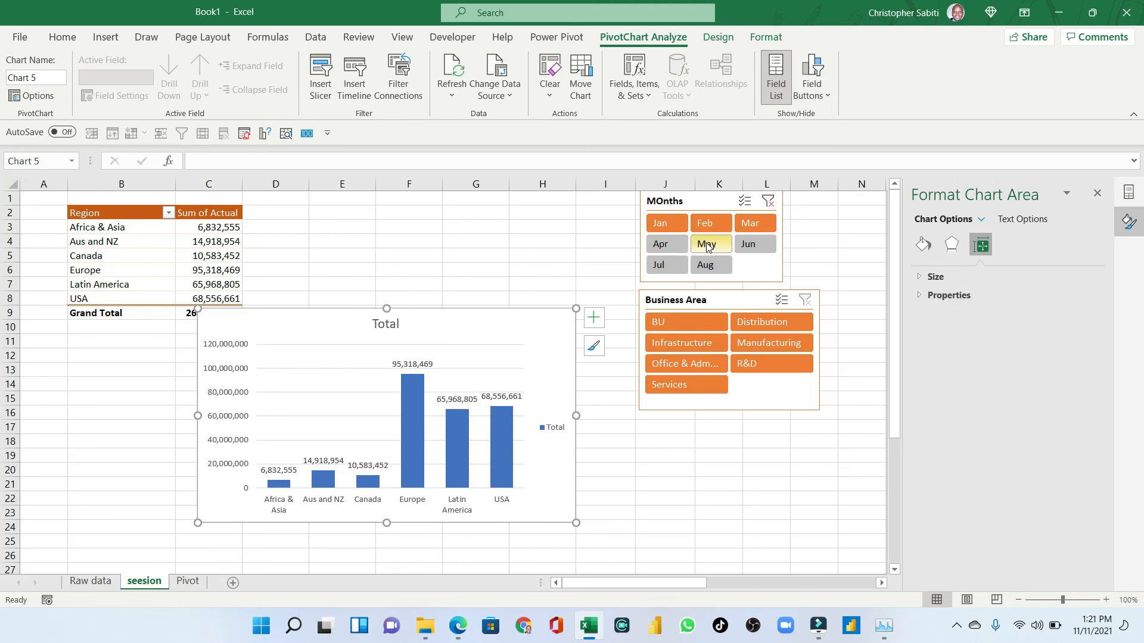
- Reposition the PivotChart directly beneath the pivot table at the left of the sheet
{"action": "left_click_drag", "start_coordinate": [292, 338], "coordinate": [343, 257]}
{"action": "left_click_drag", "start_coordinate": [484, 237], "coordinate": [346, 326]}
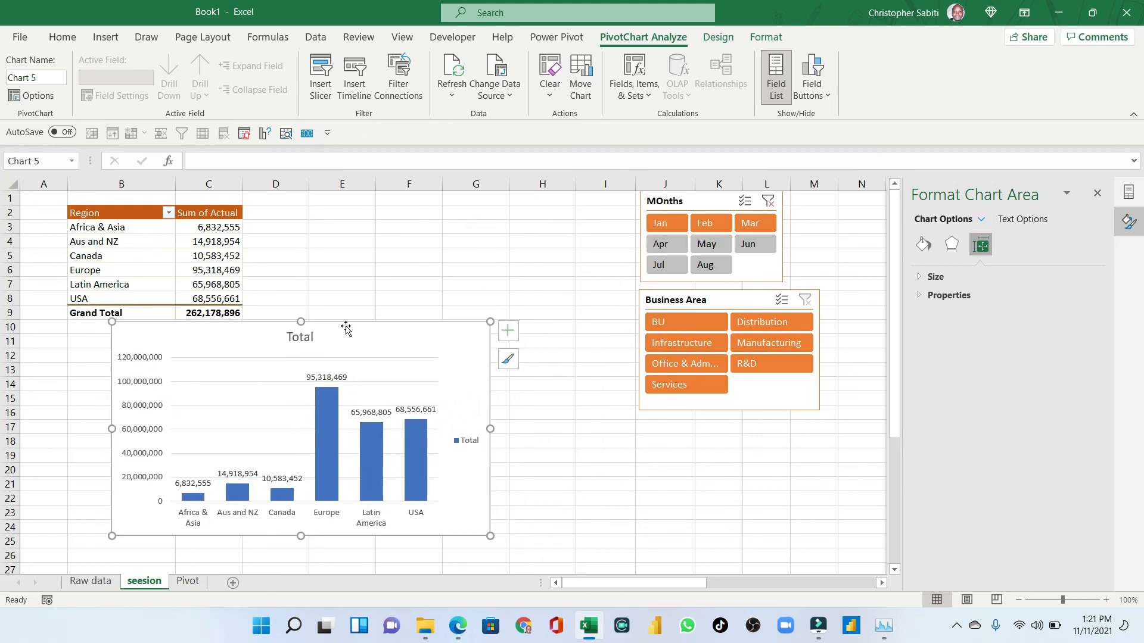